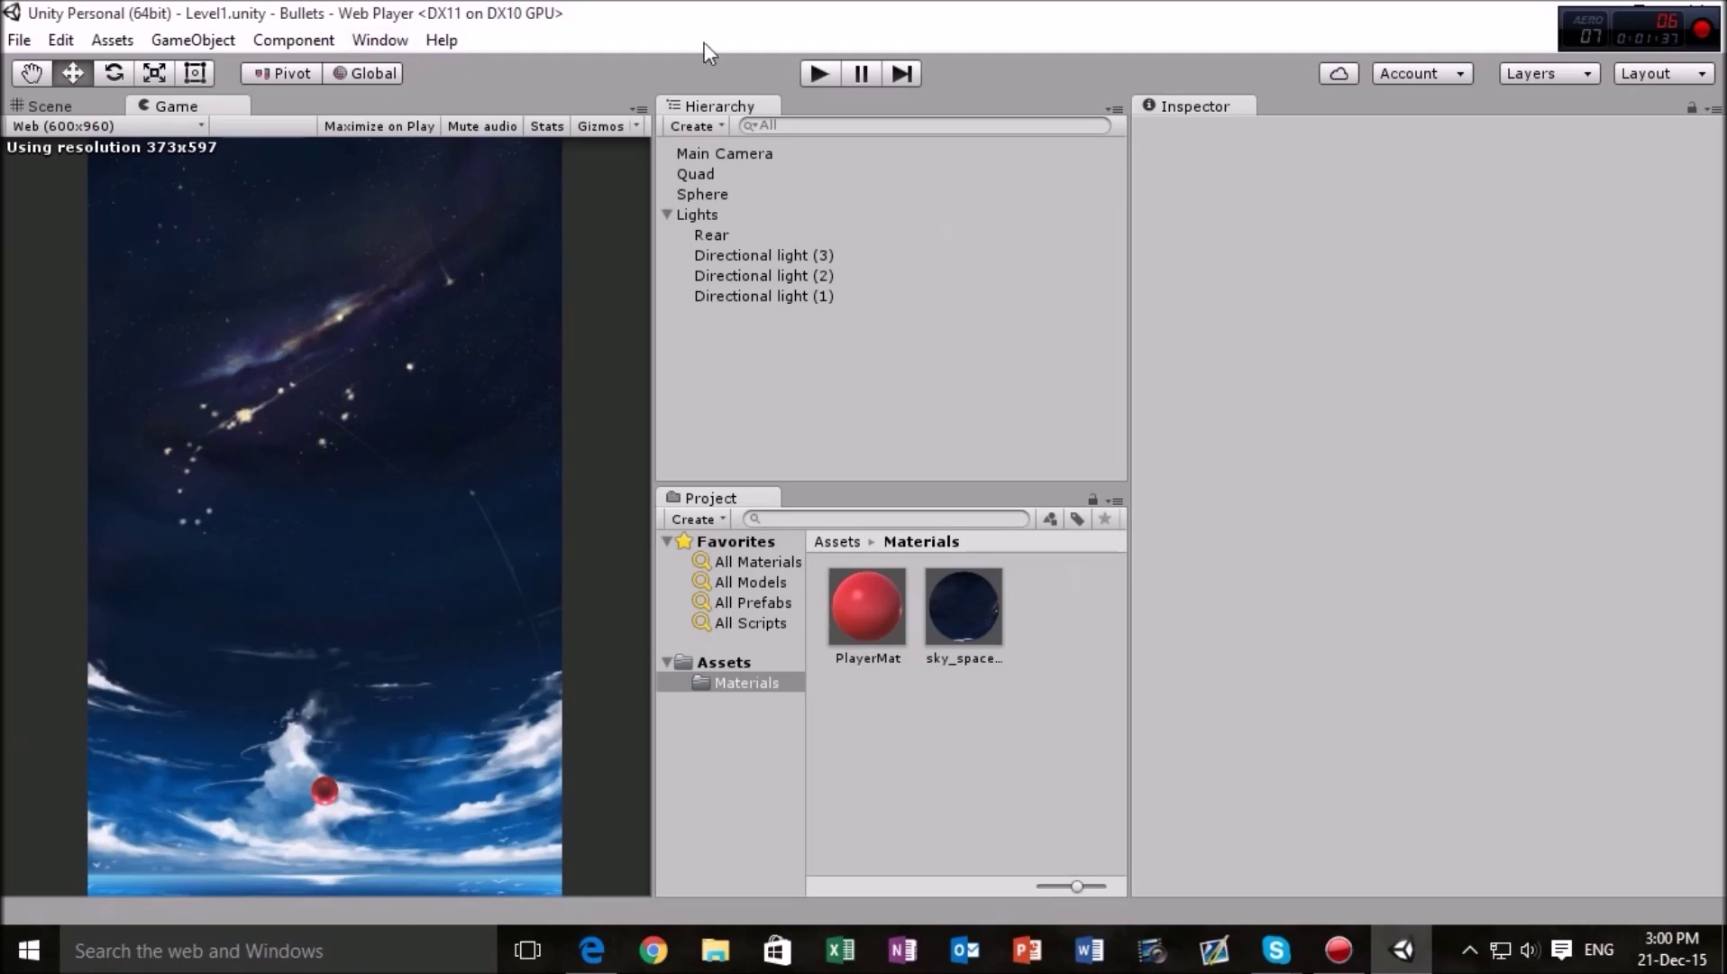
Change the Lighting window's environment Skybox material from Default-Skybox to None.
left_click(61, 105)
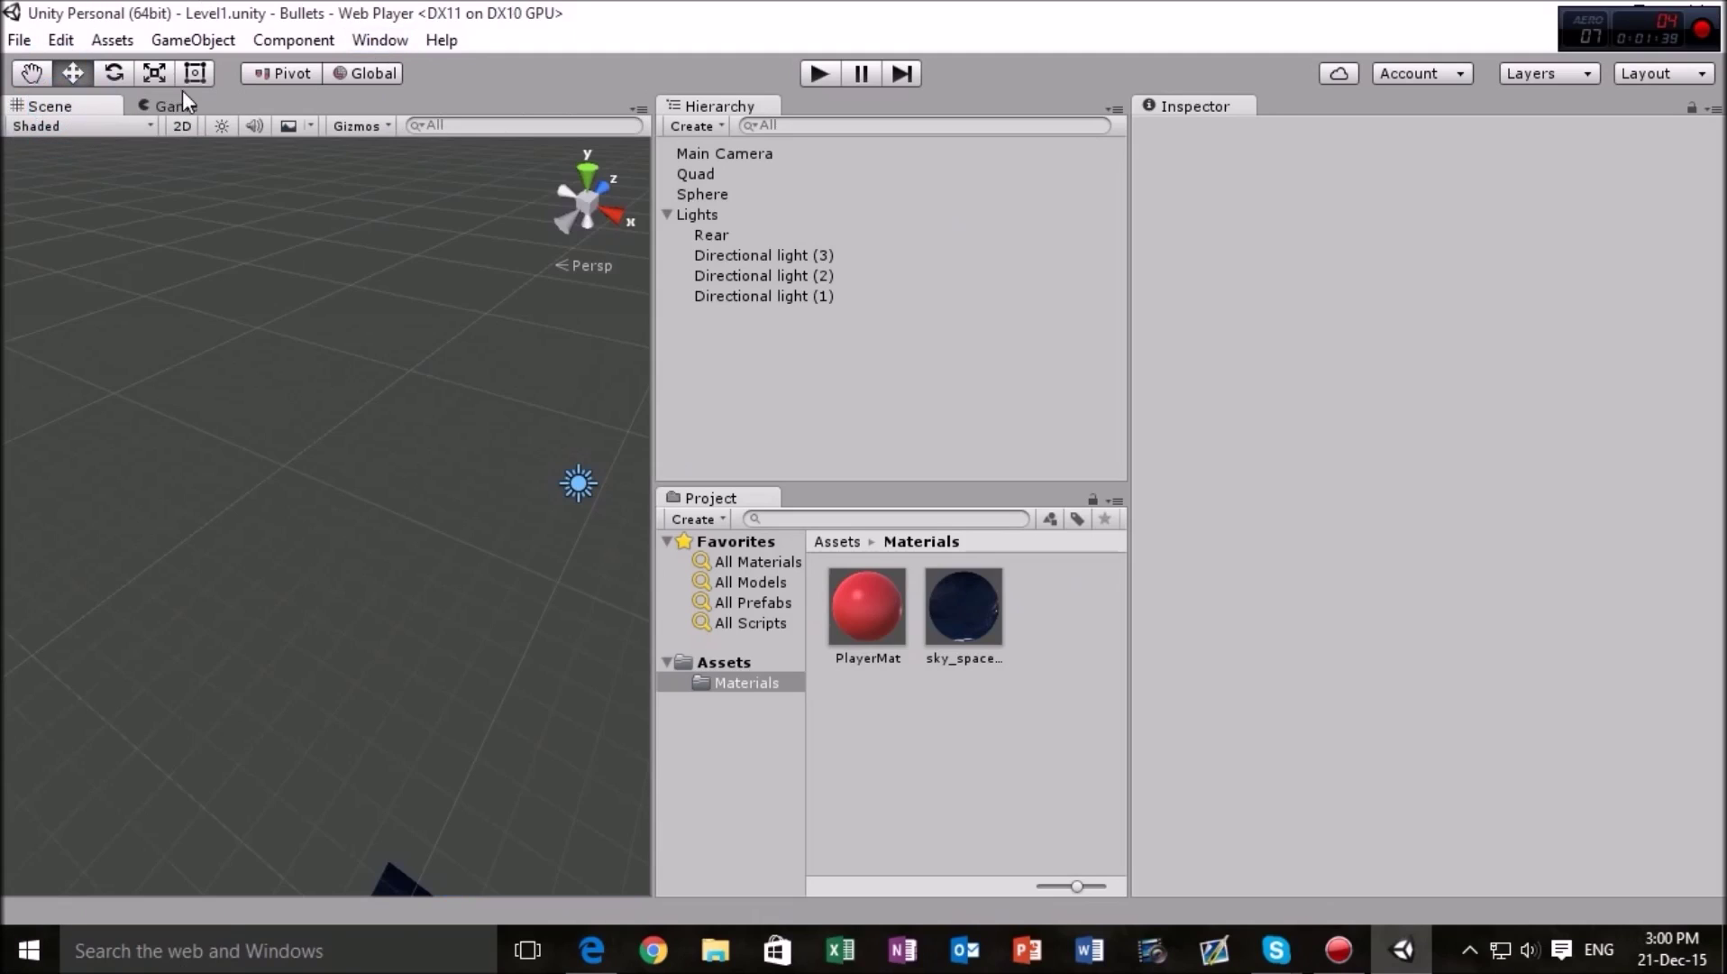
left_click(177, 99)
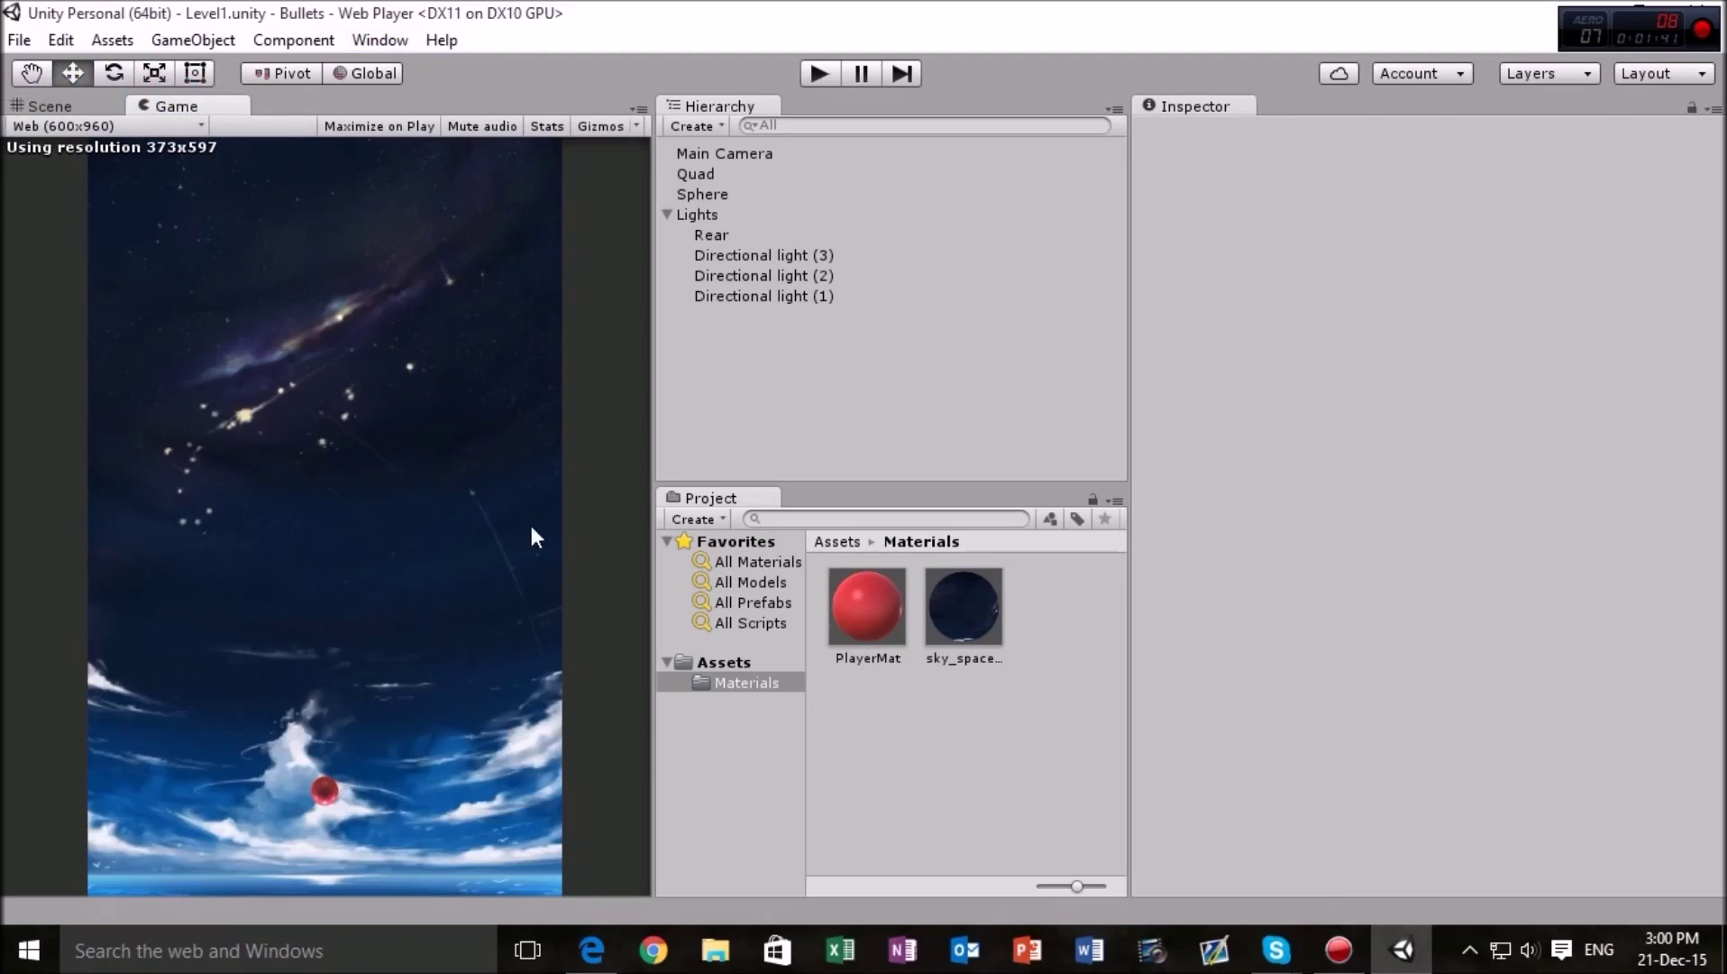
left_click(379, 41)
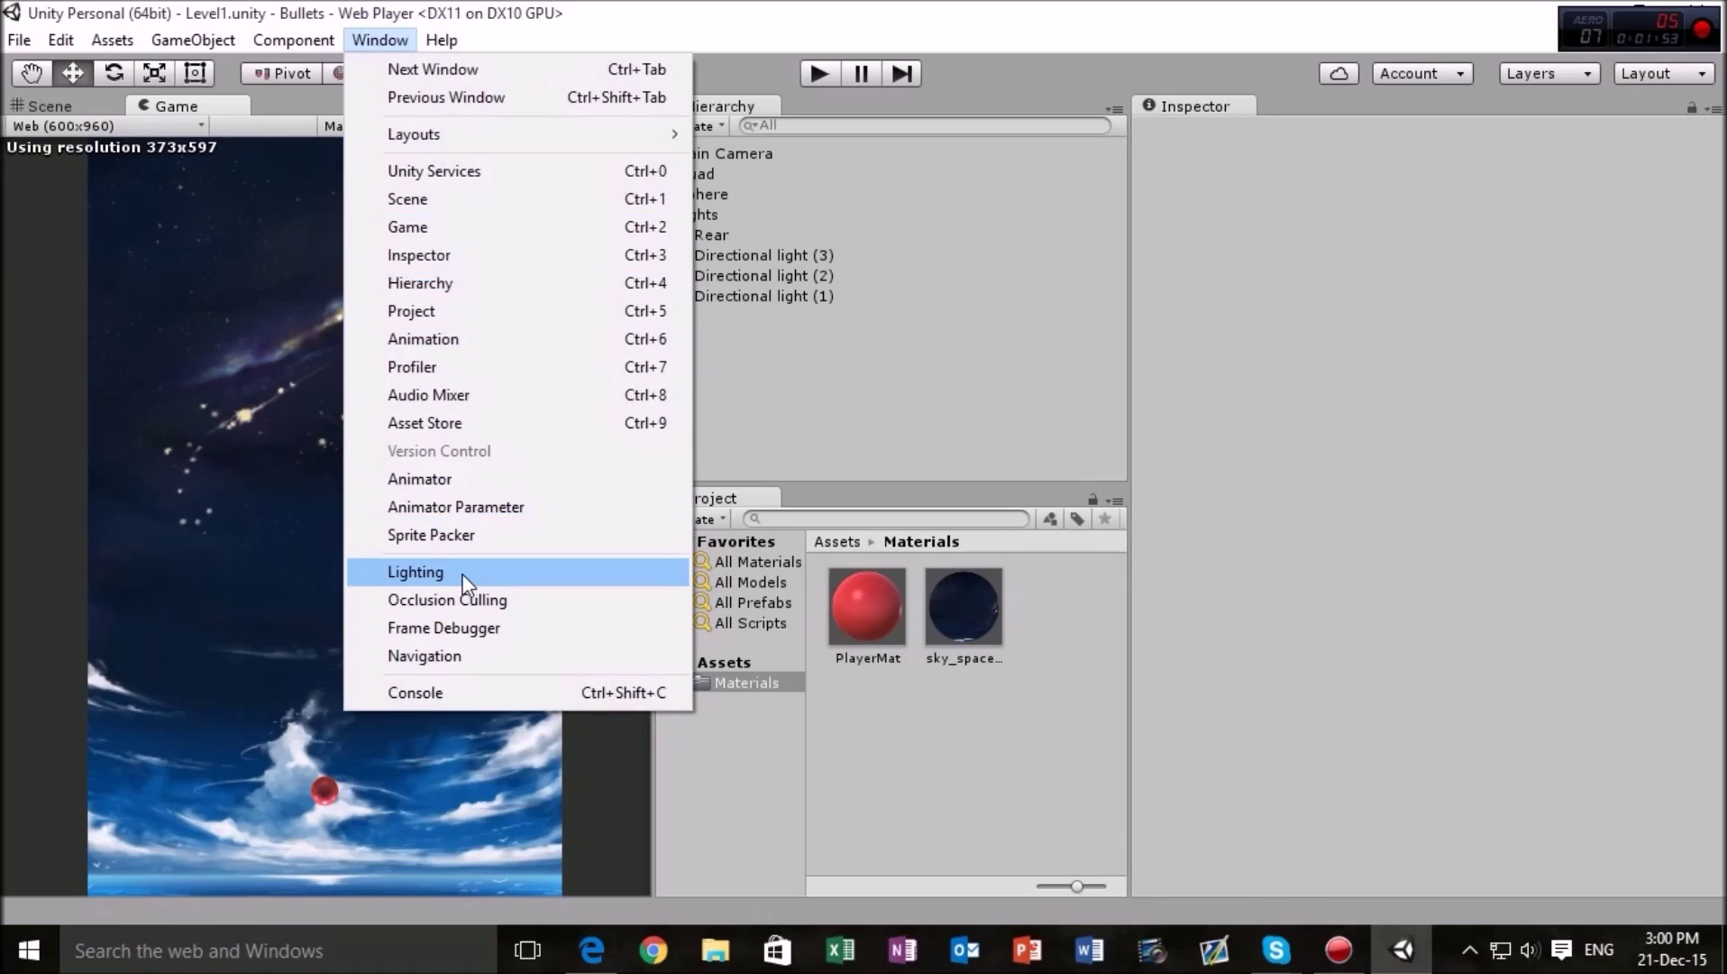
left_click(415, 572)
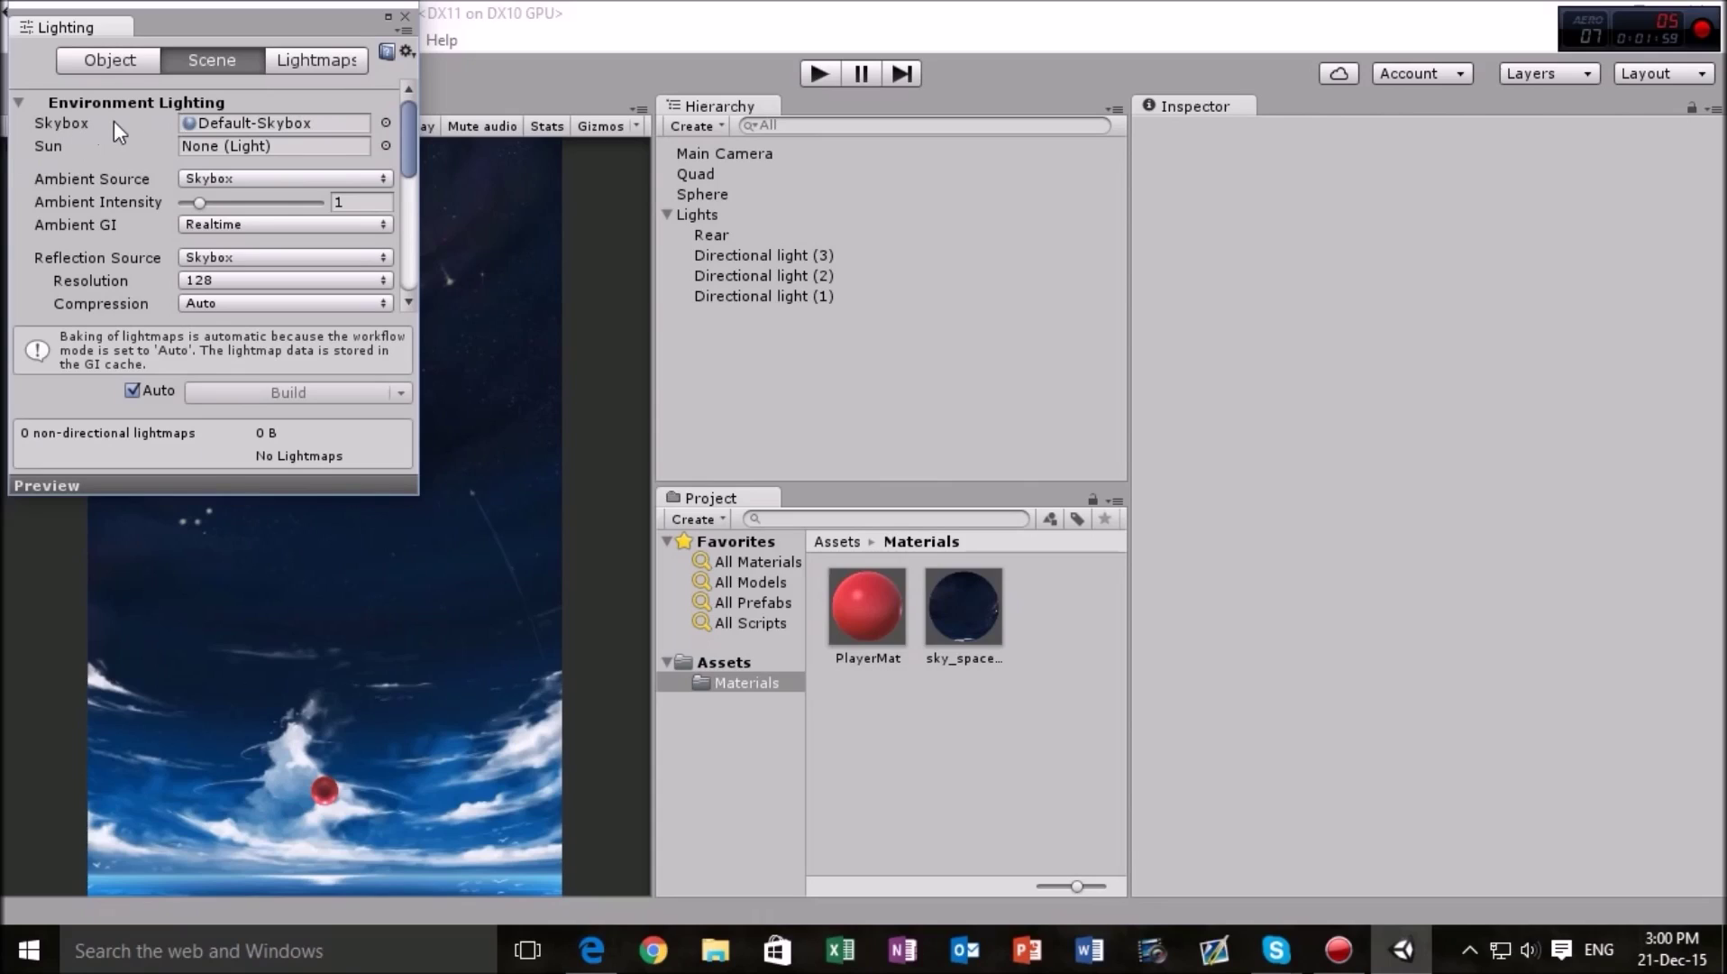
left_click(312, 124)
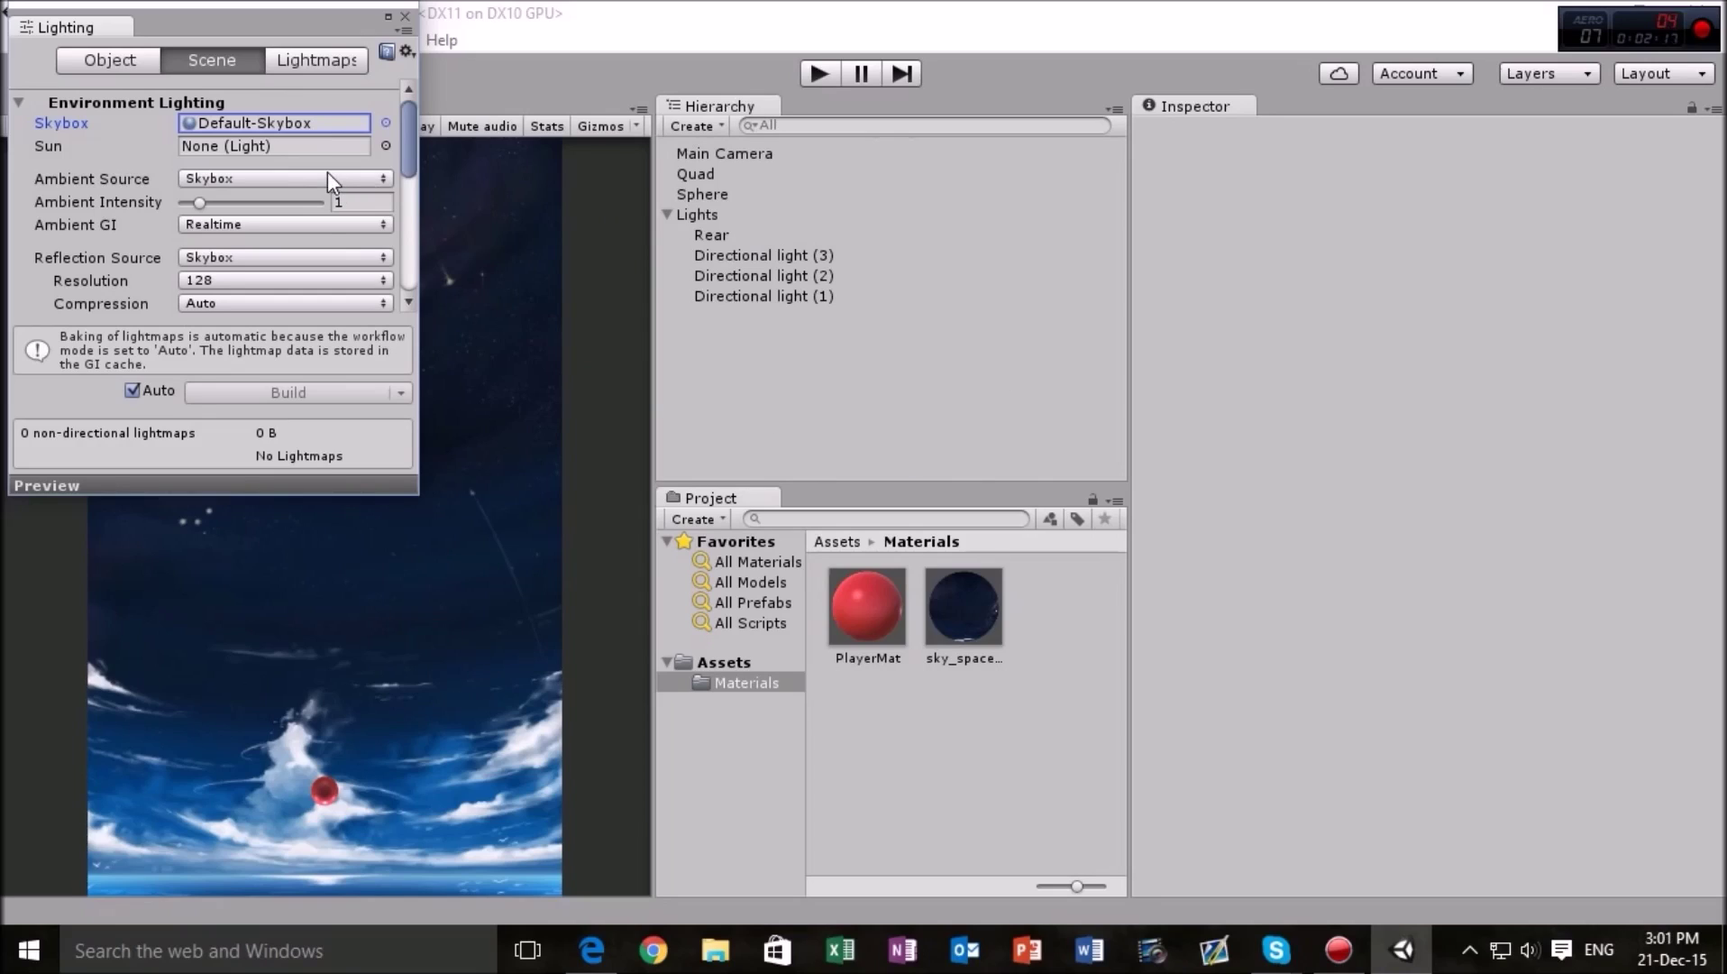
key("Delete")
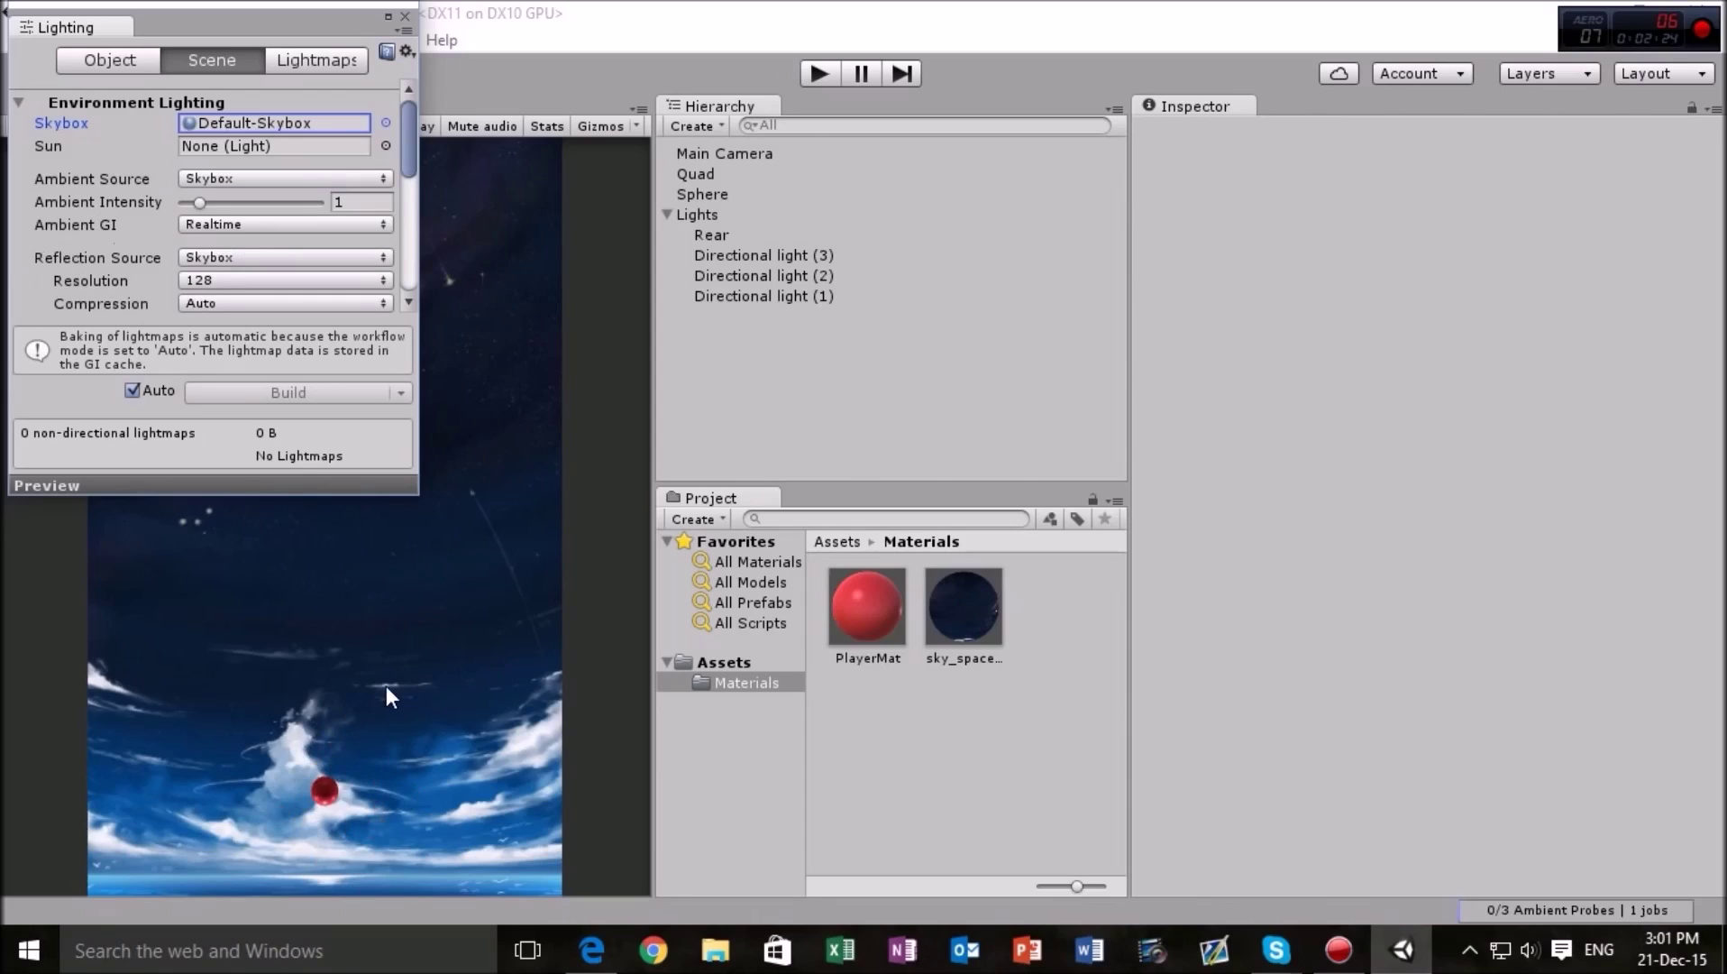
key("ctrl+z")
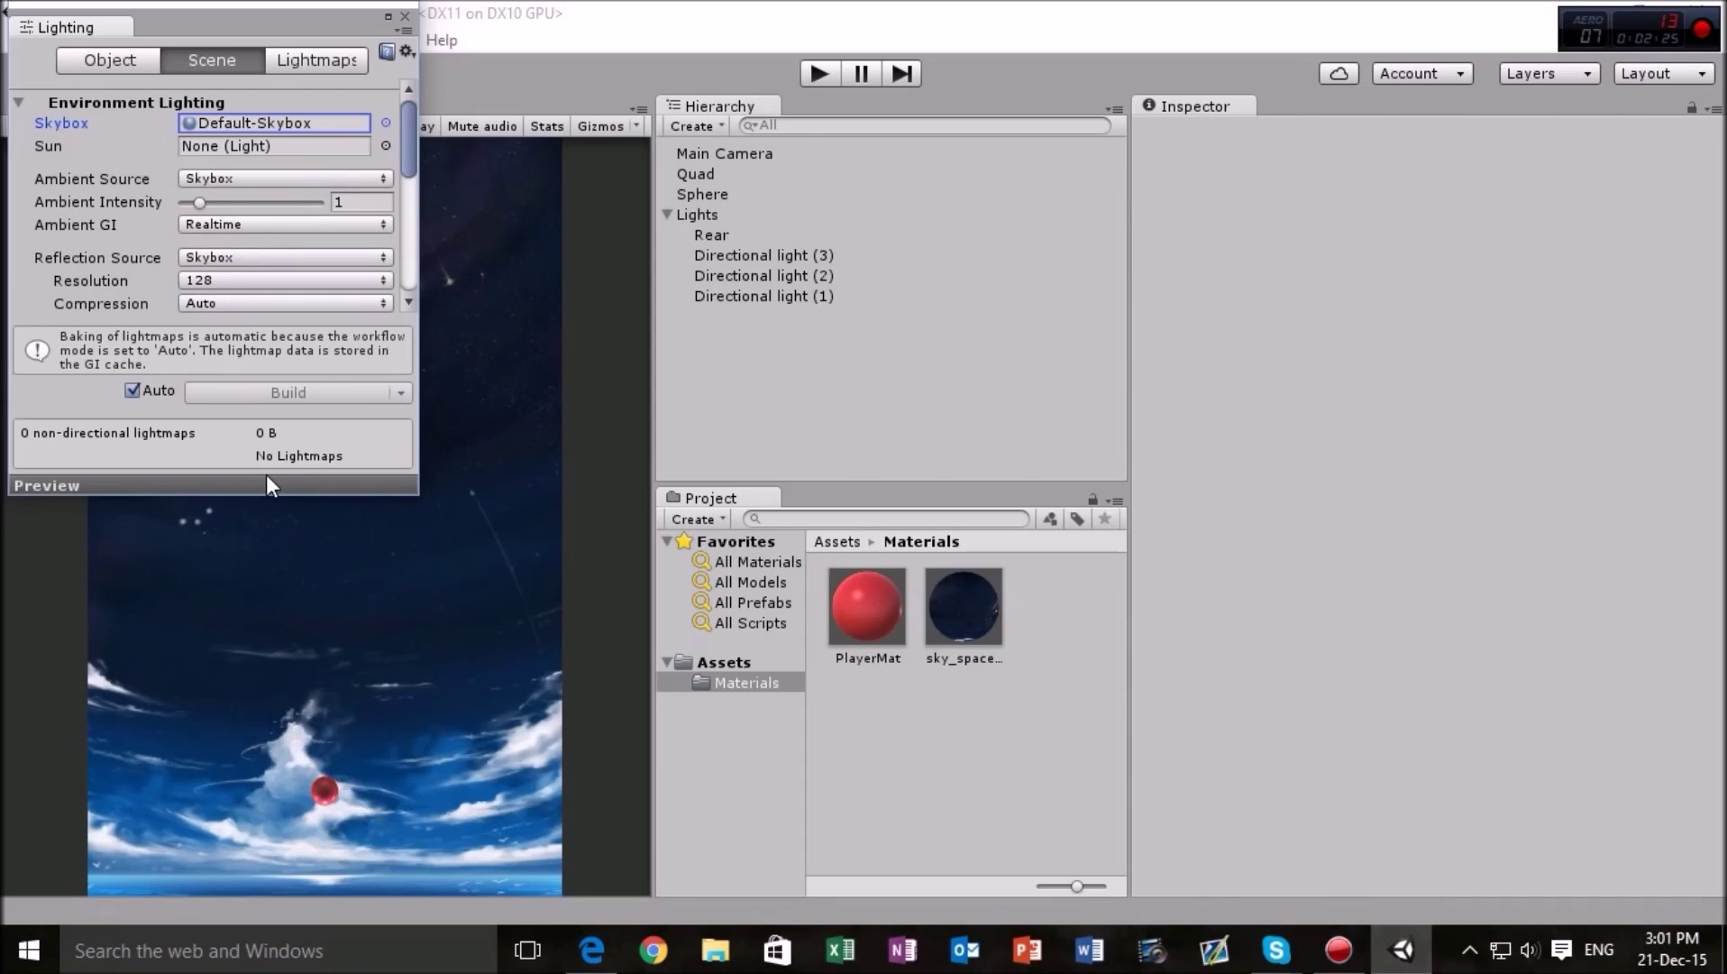
key("ctrl+y")
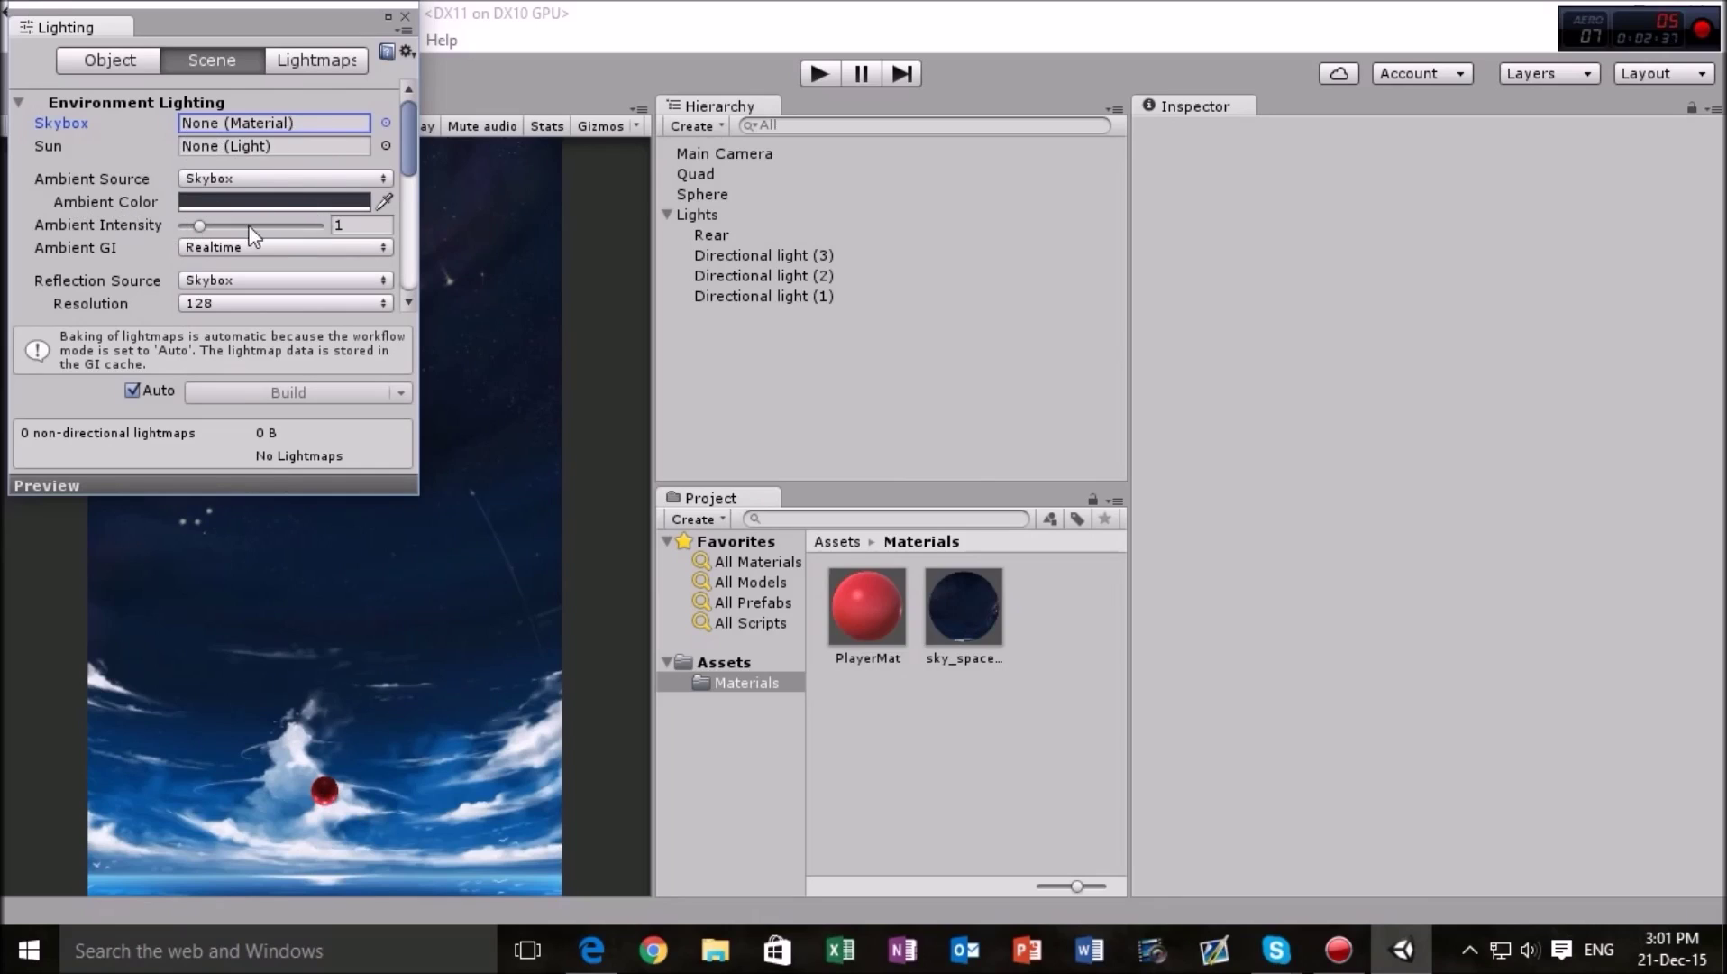
scroll(302, 209, "down", 10)
scroll(302, 208, "down", 1)
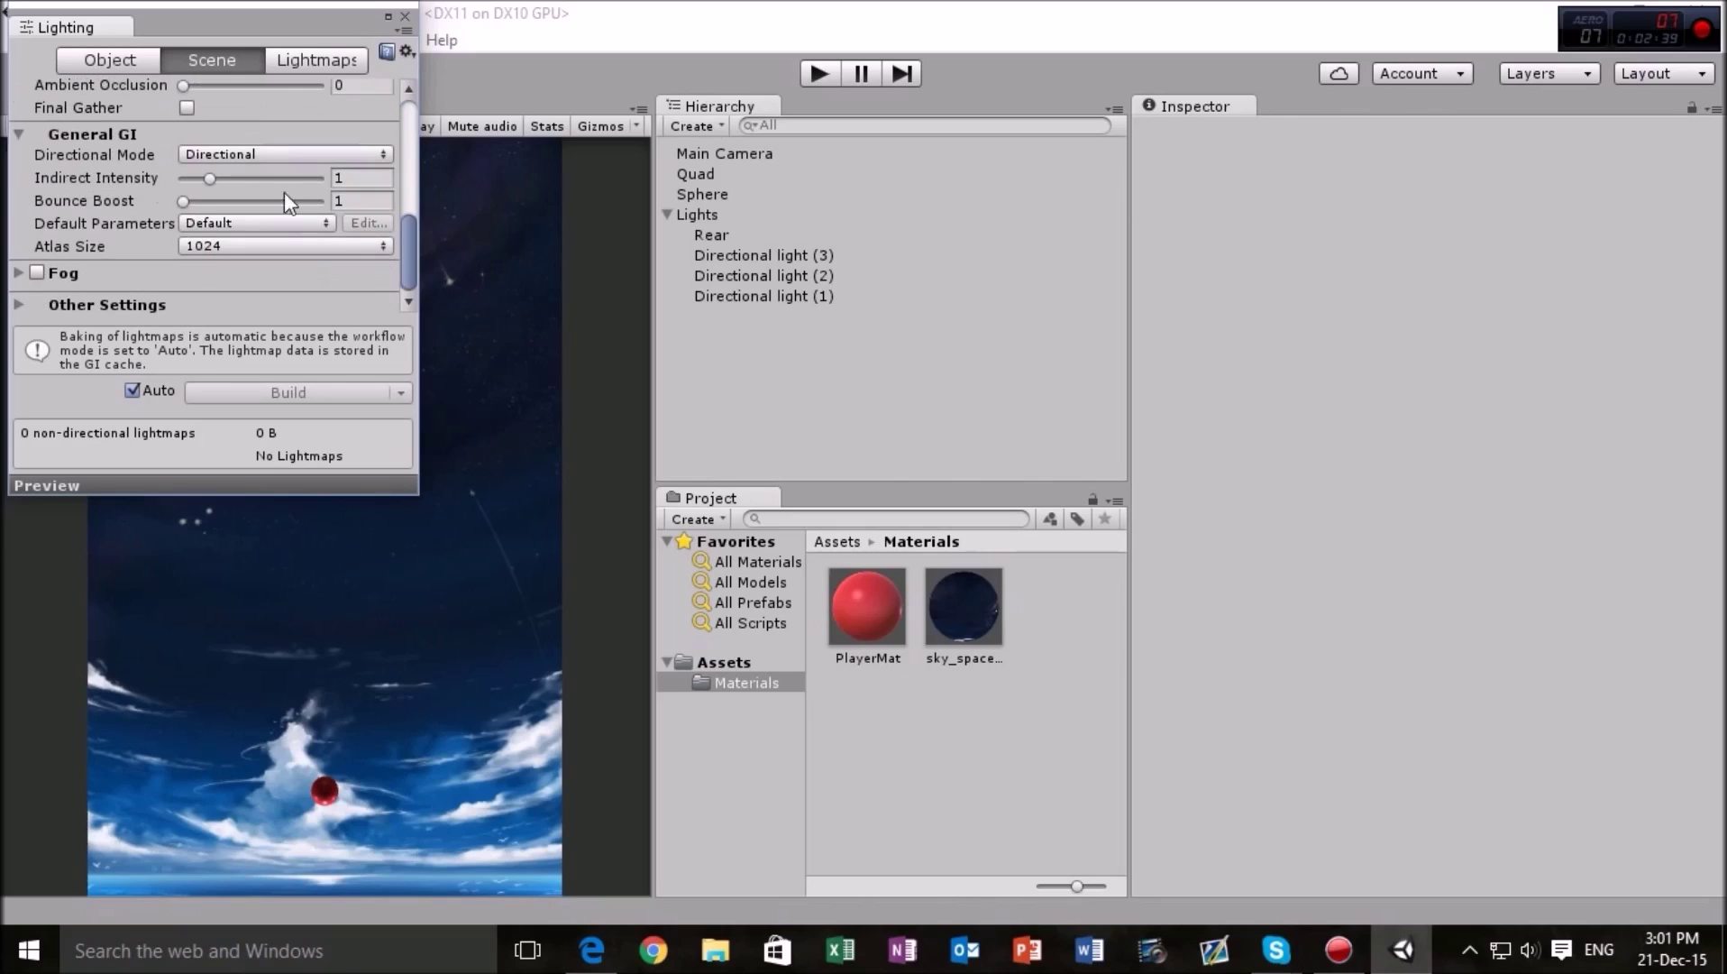
scroll(273, 180, "up", 10)
left_click(402, 17)
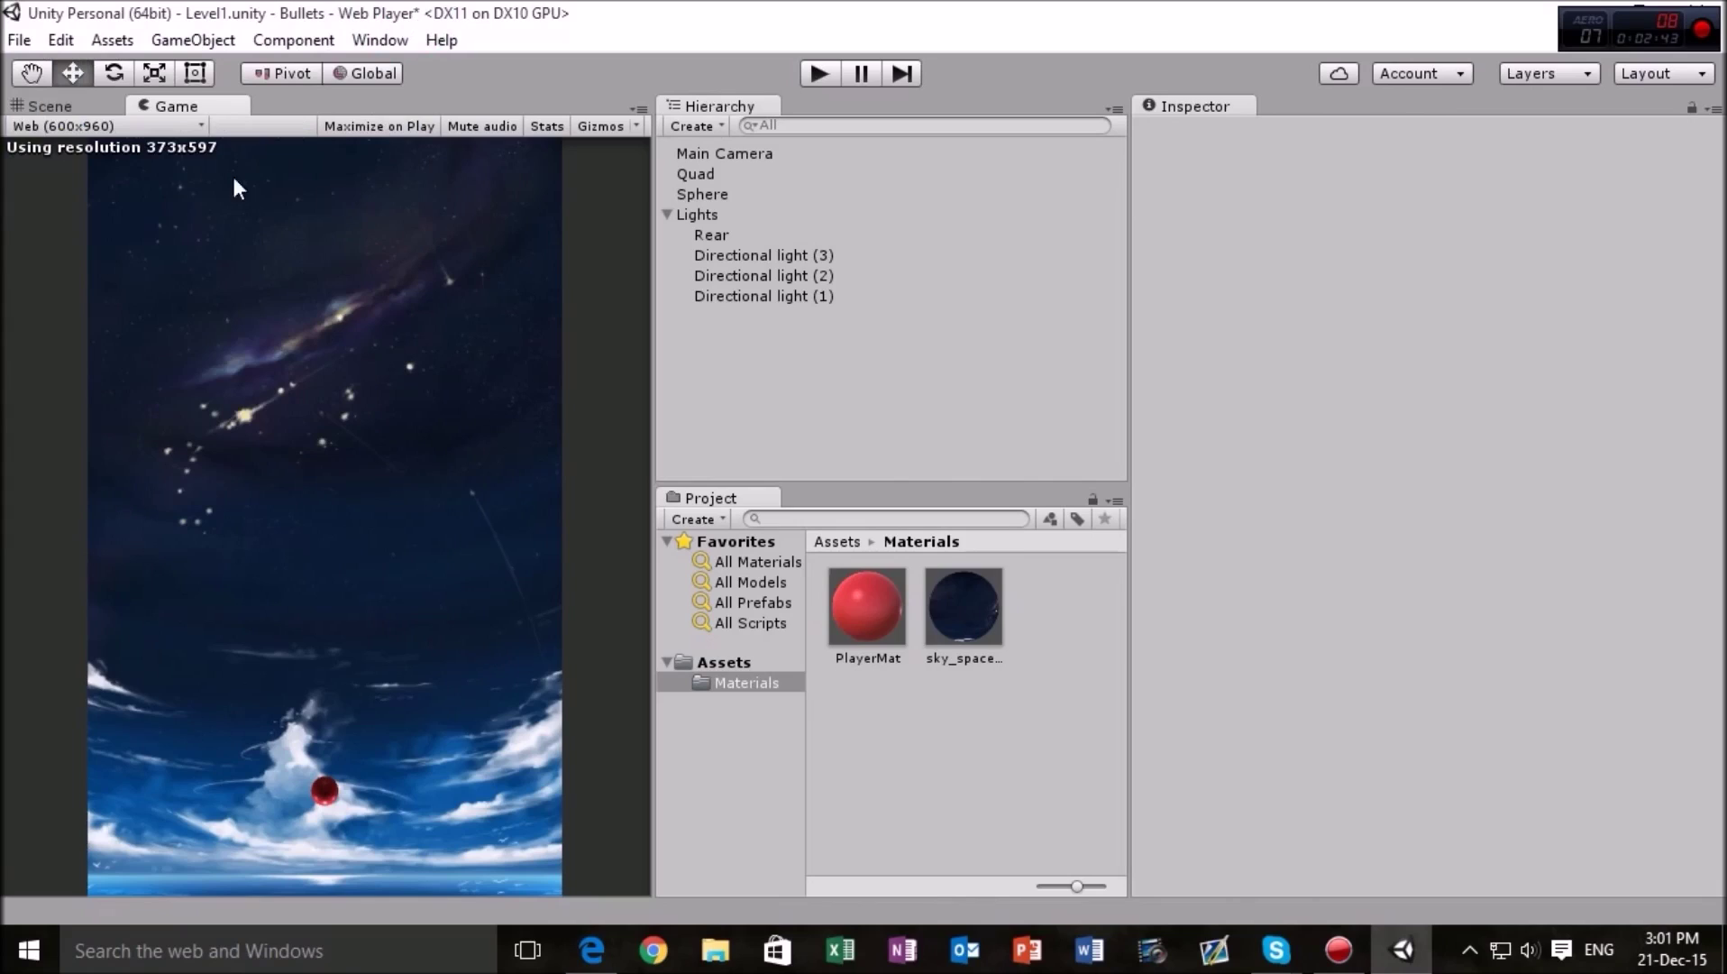
Set the Rear light's intensity to 2.7.
left_click(776, 257)
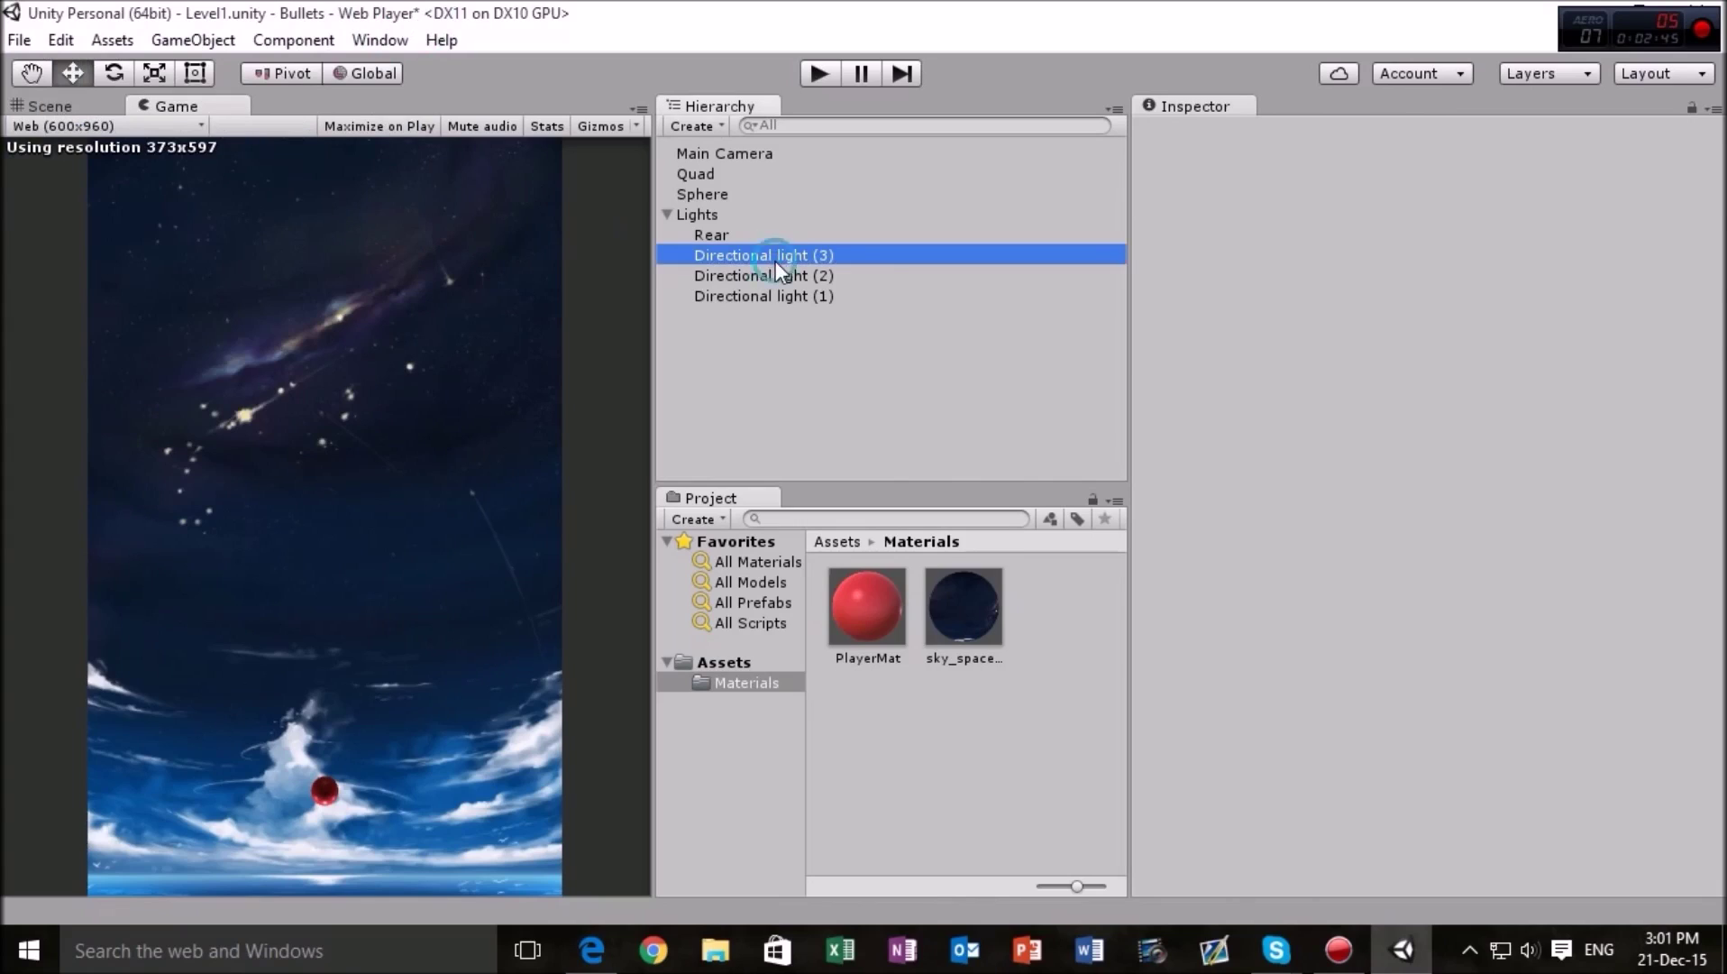
left_click(727, 233)
left_click(1699, 377)
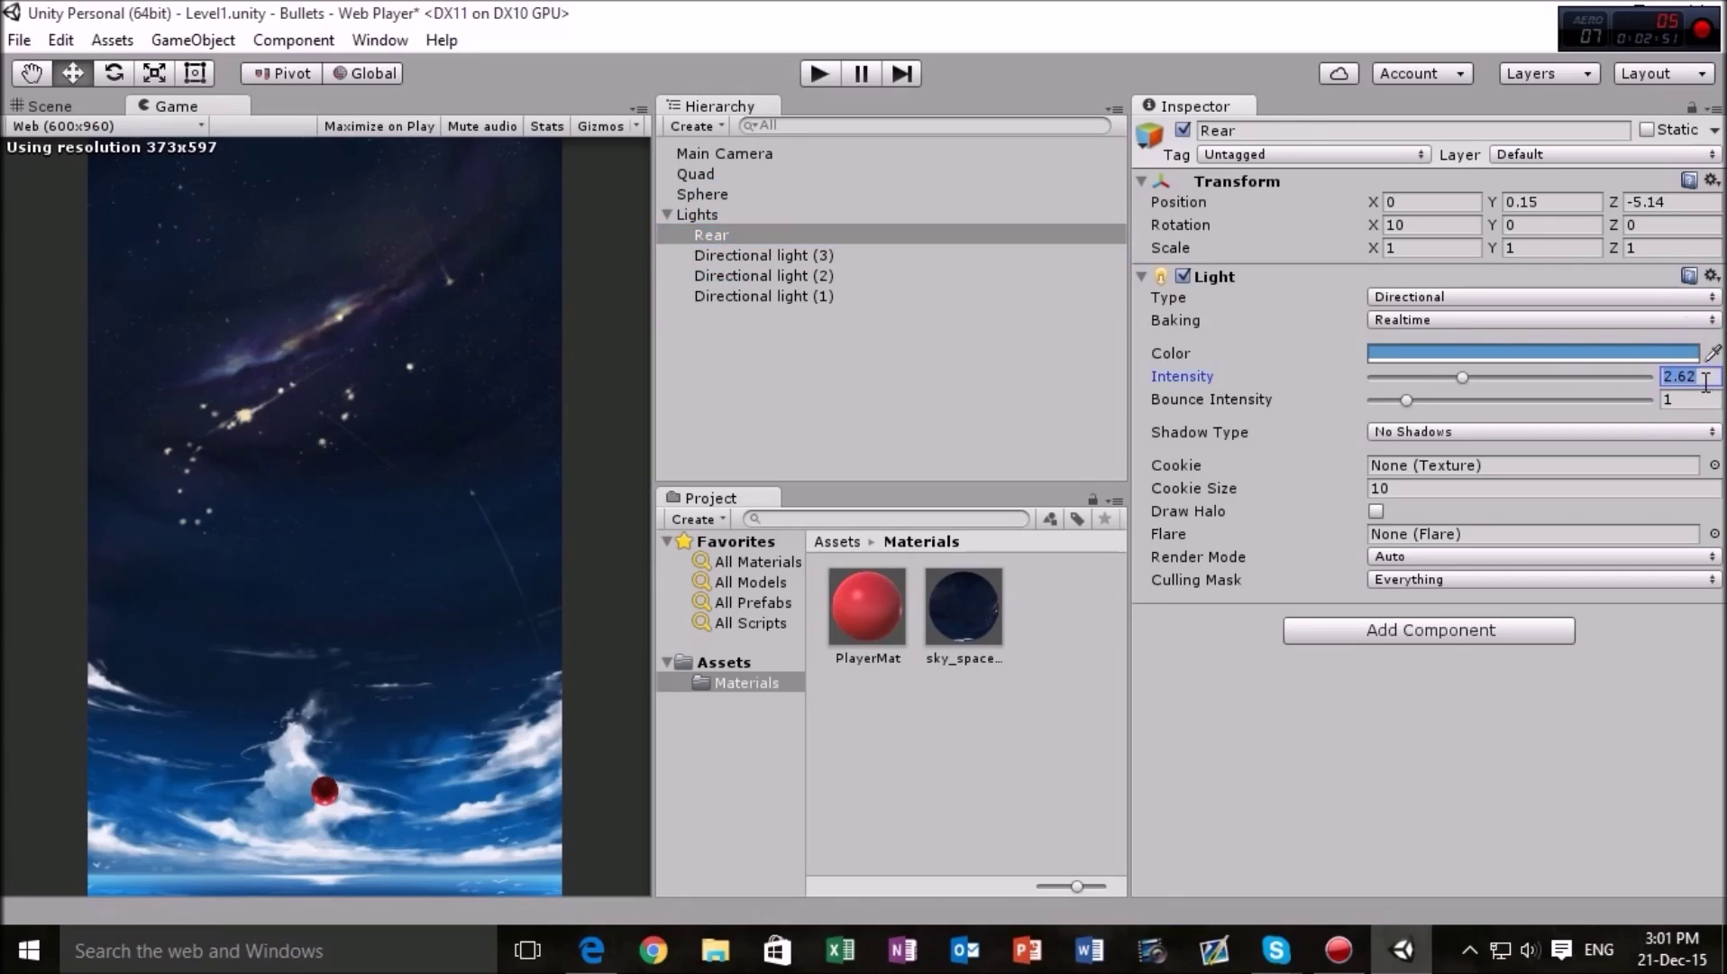
type("2.7")
key("Return")
Set Directional light (3)'s intensity to 0.5.
left_click(788, 254)
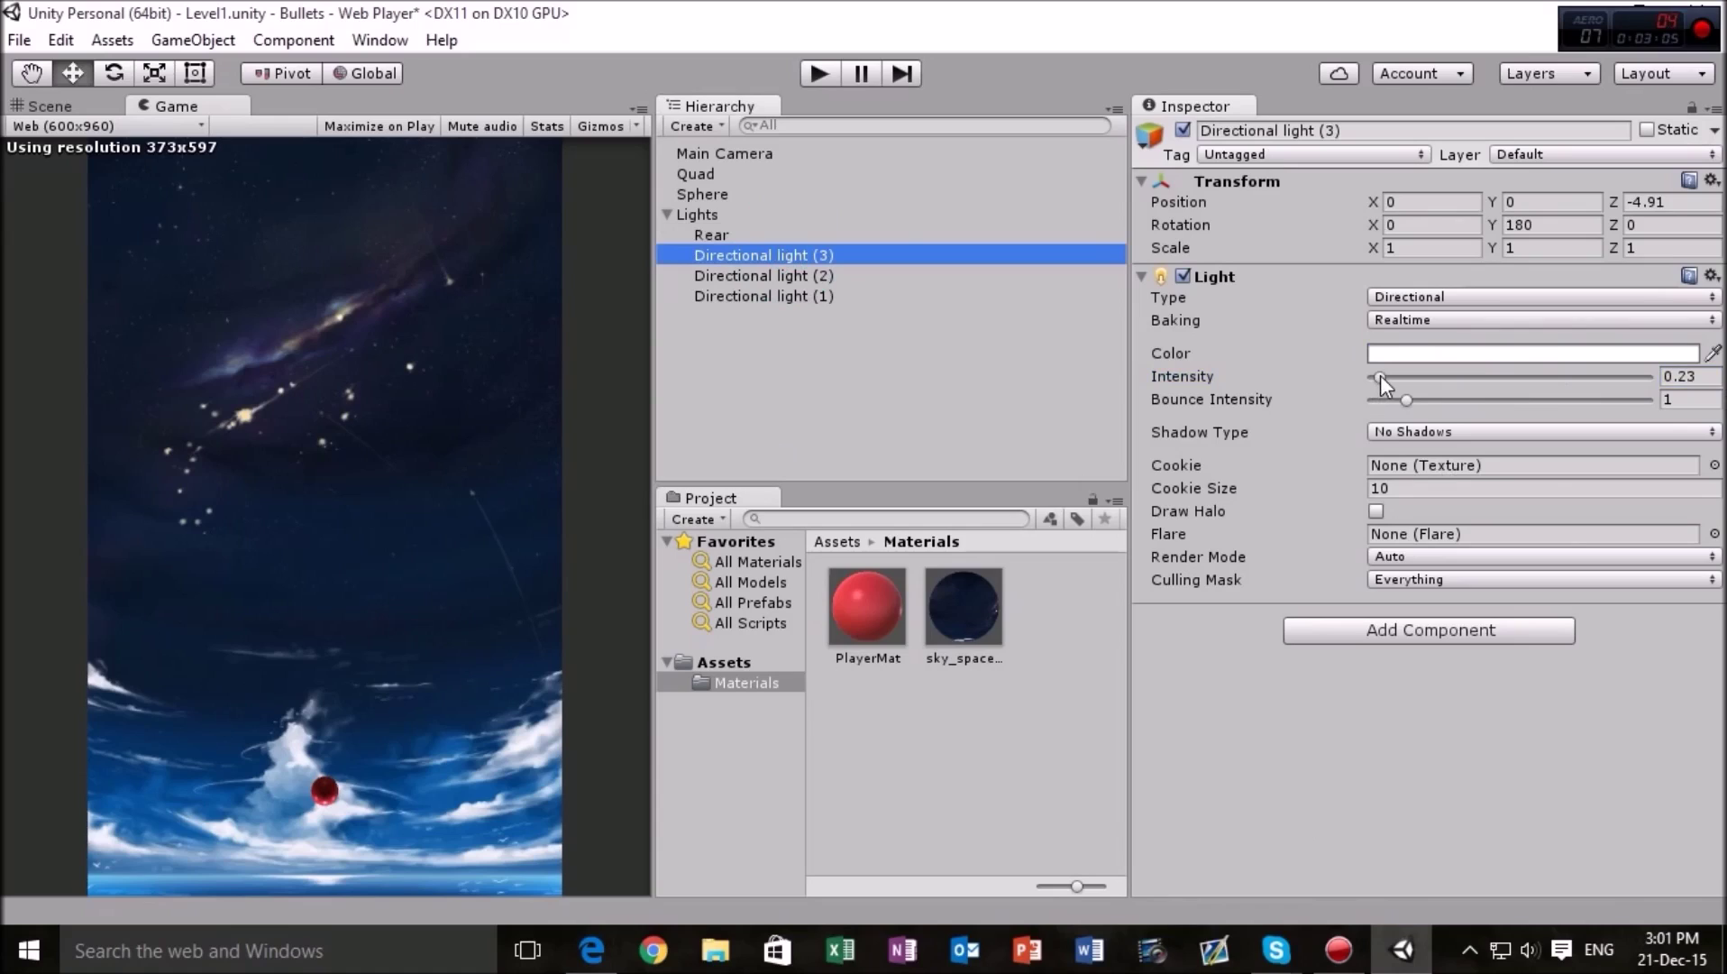
mouse_move(1381, 377)
left_mouse_down()
mouse_move(1424, 377)
mouse_move(1406, 377)
left_mouse_up()
left_click(1692, 377)
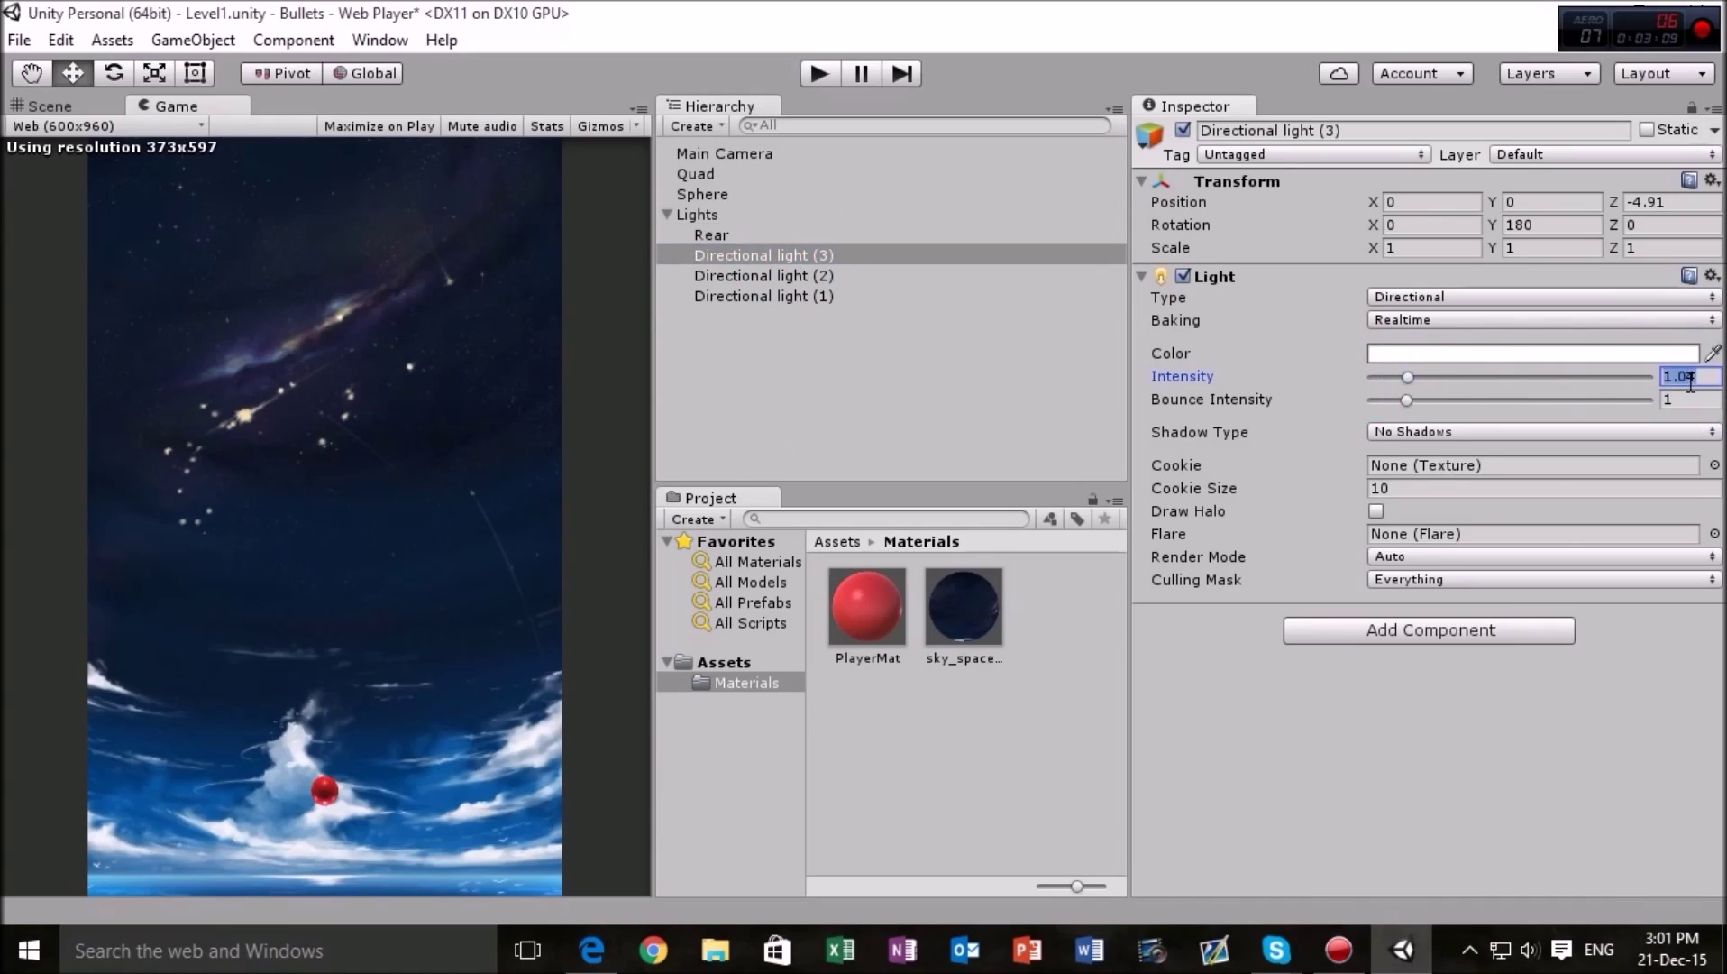
type(".5")
key("Return")
Set Directional light (3)'s Transform Rotation X to 15.
left_click(1364, 223)
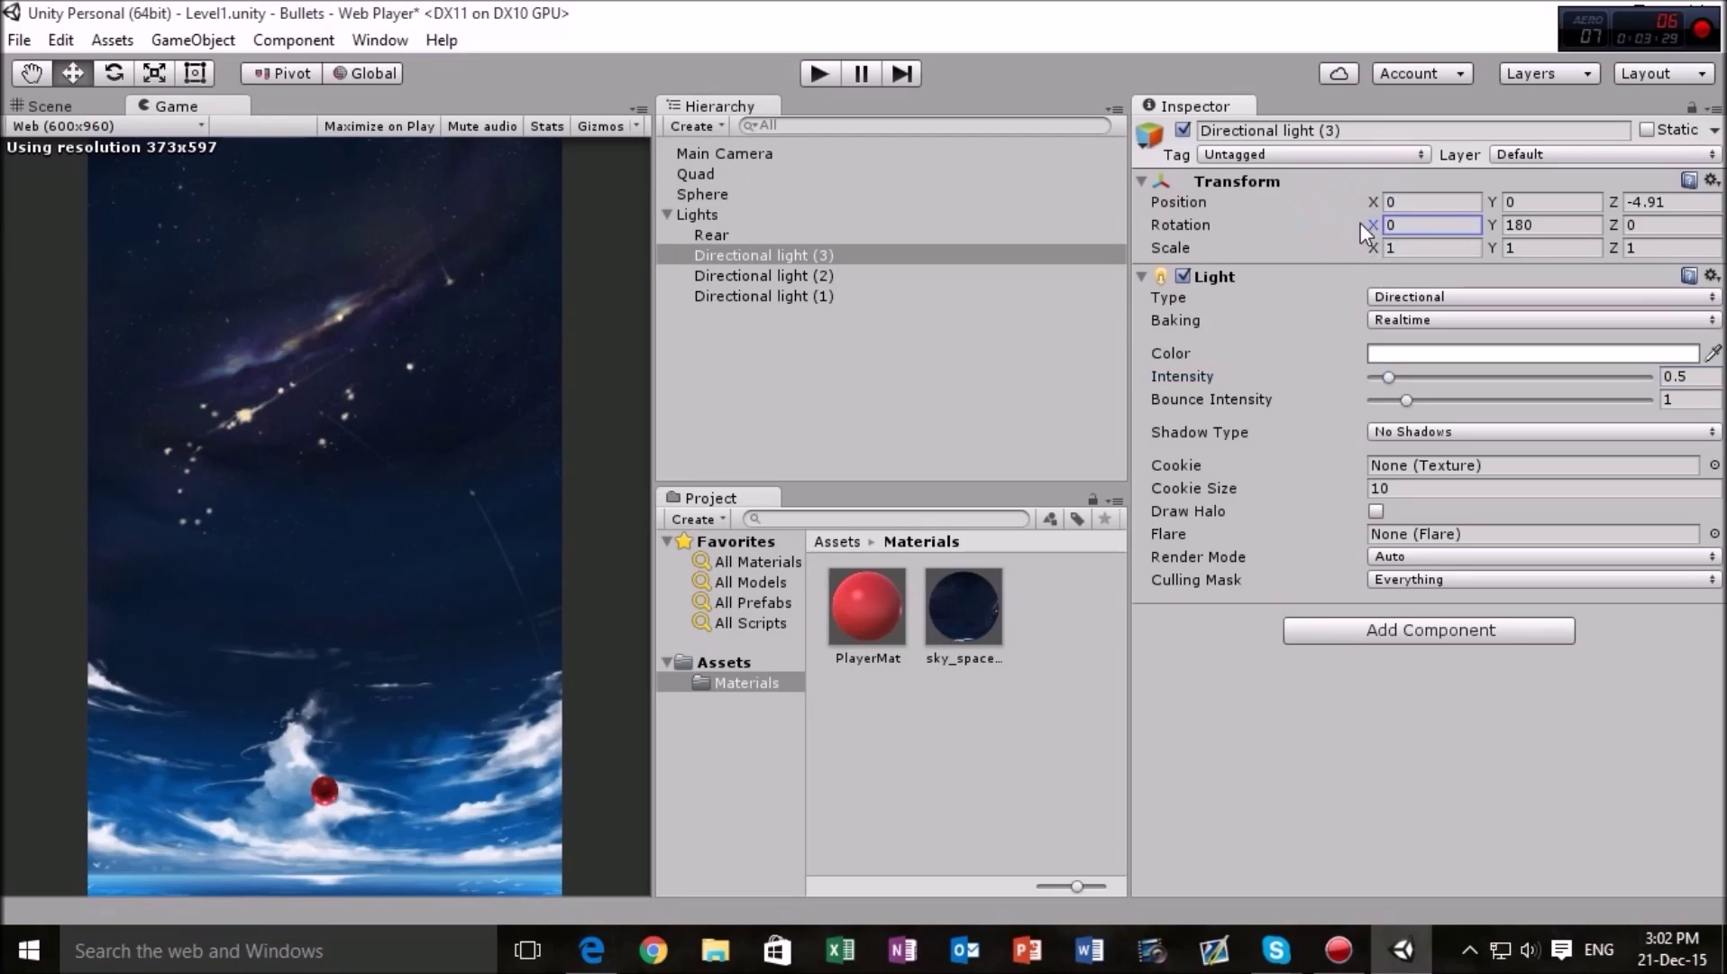
left_click_drag(1361, 223, 391, 225)
left_click(1429, 226)
type("15")
Set Directional light (2)'s intensity to 1, then inspect Directional light (1) and Sphere.
left_click(762, 272)
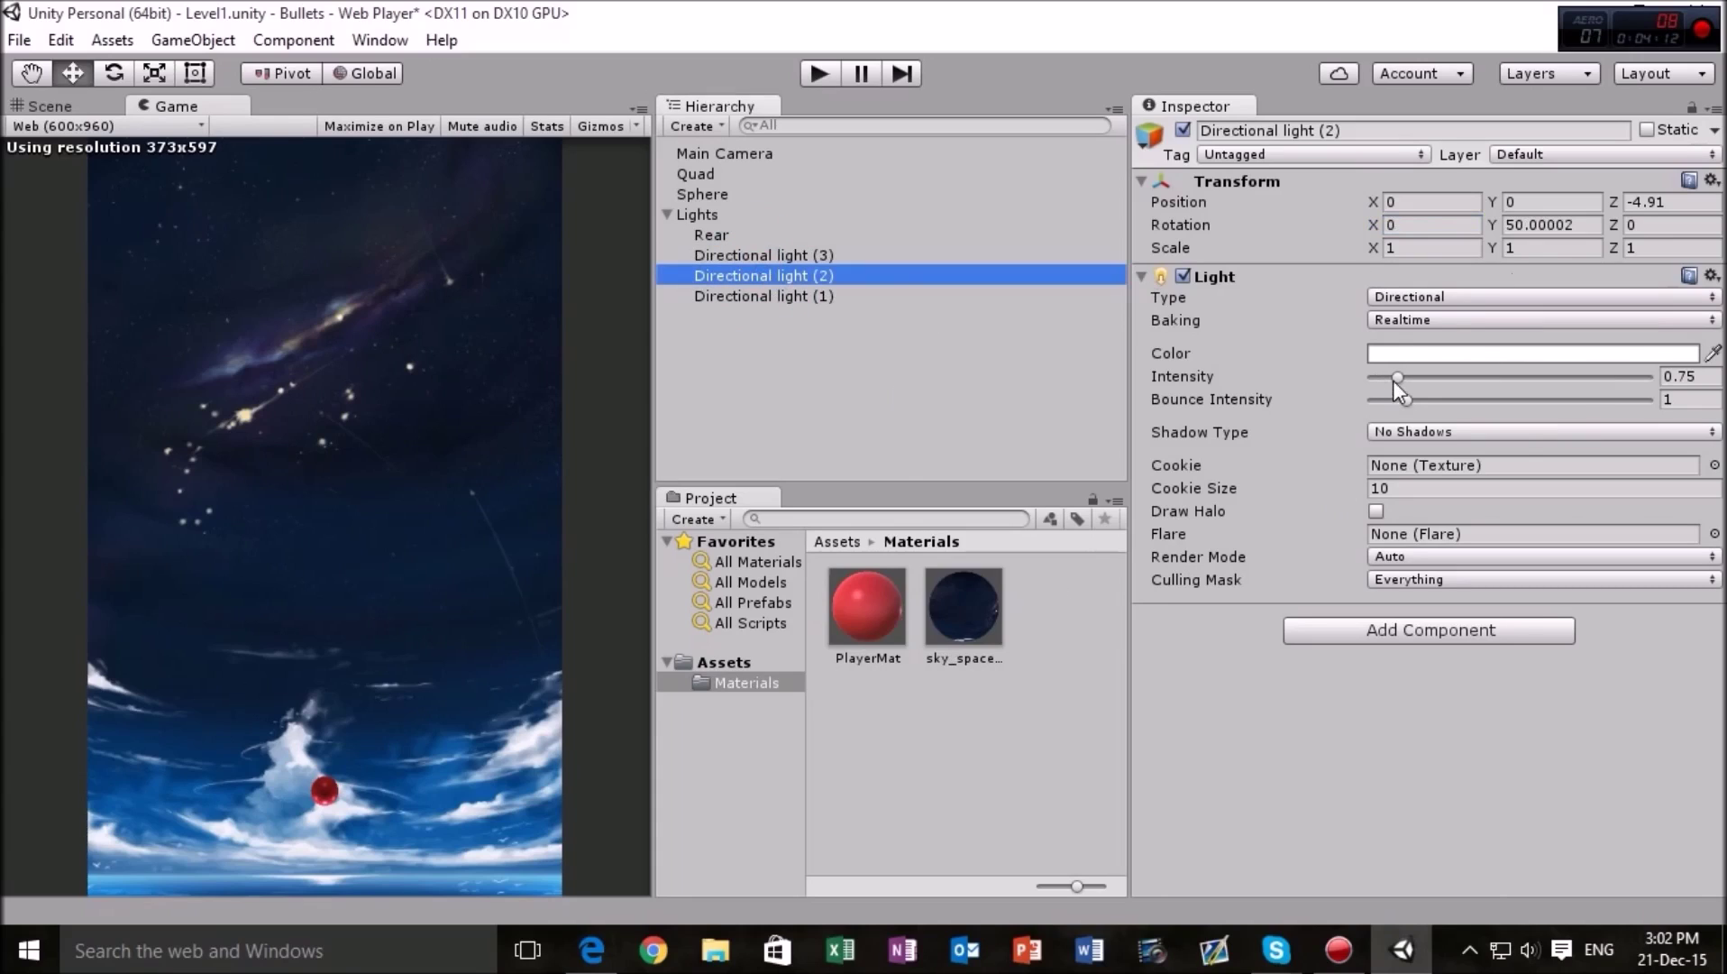
left_click_drag(1393, 375, 1416, 375)
left_click(1703, 376)
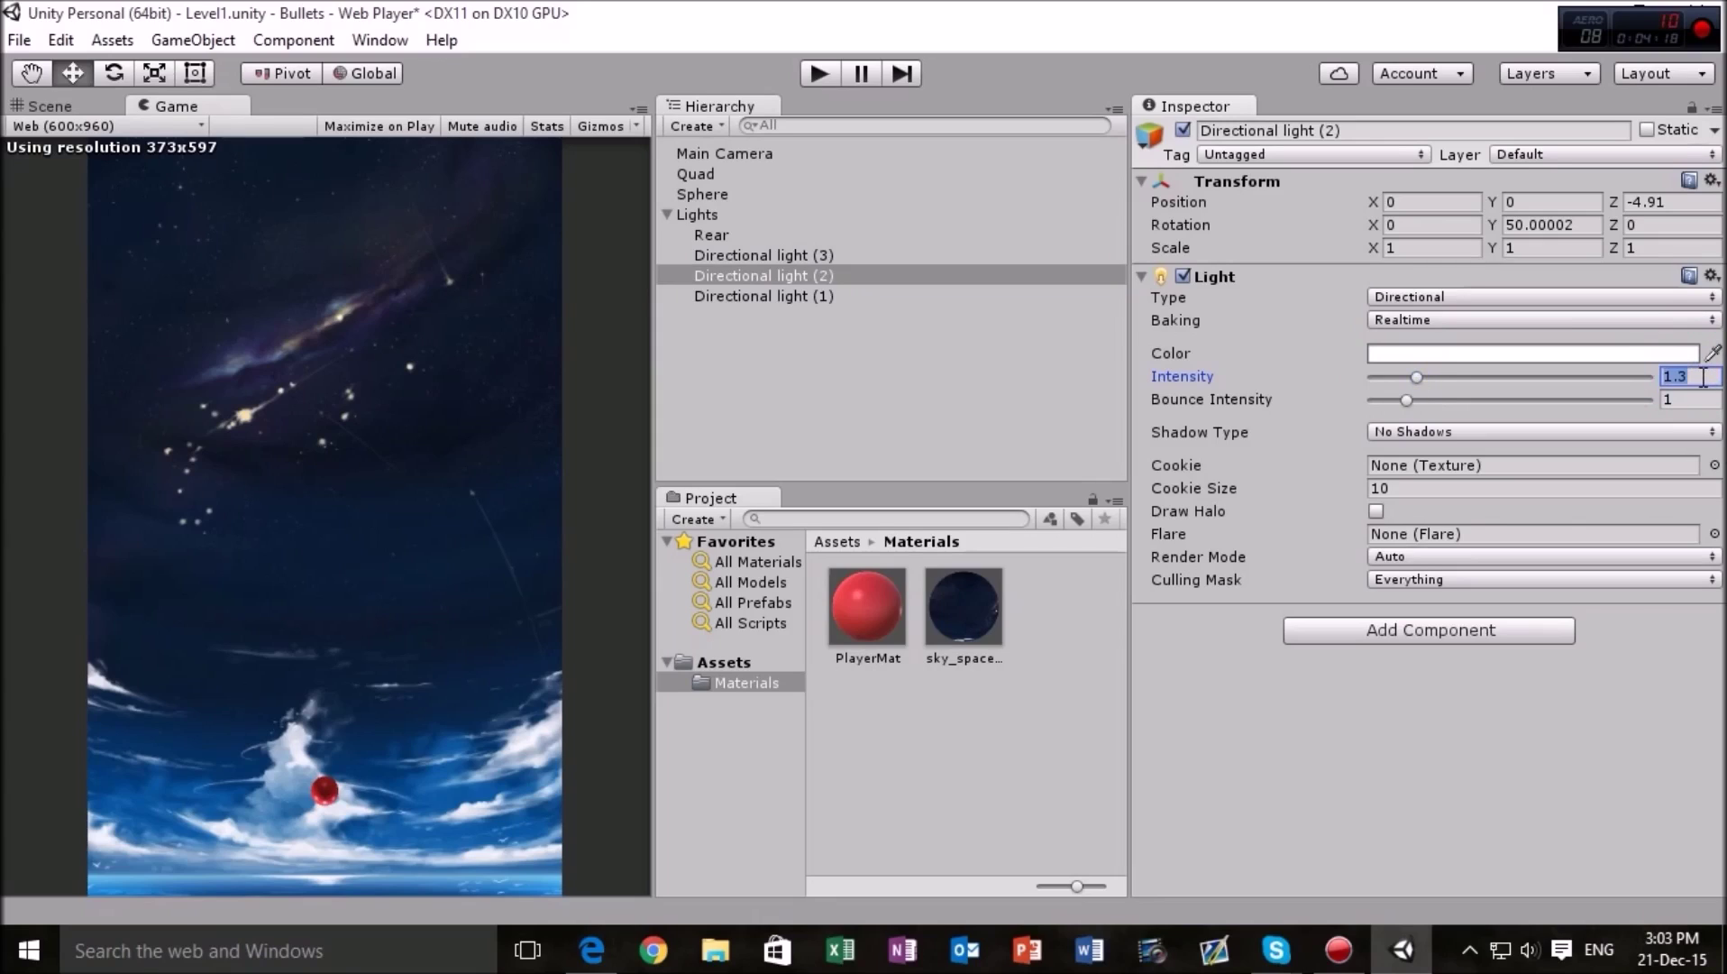
type("1")
left_click(803, 297)
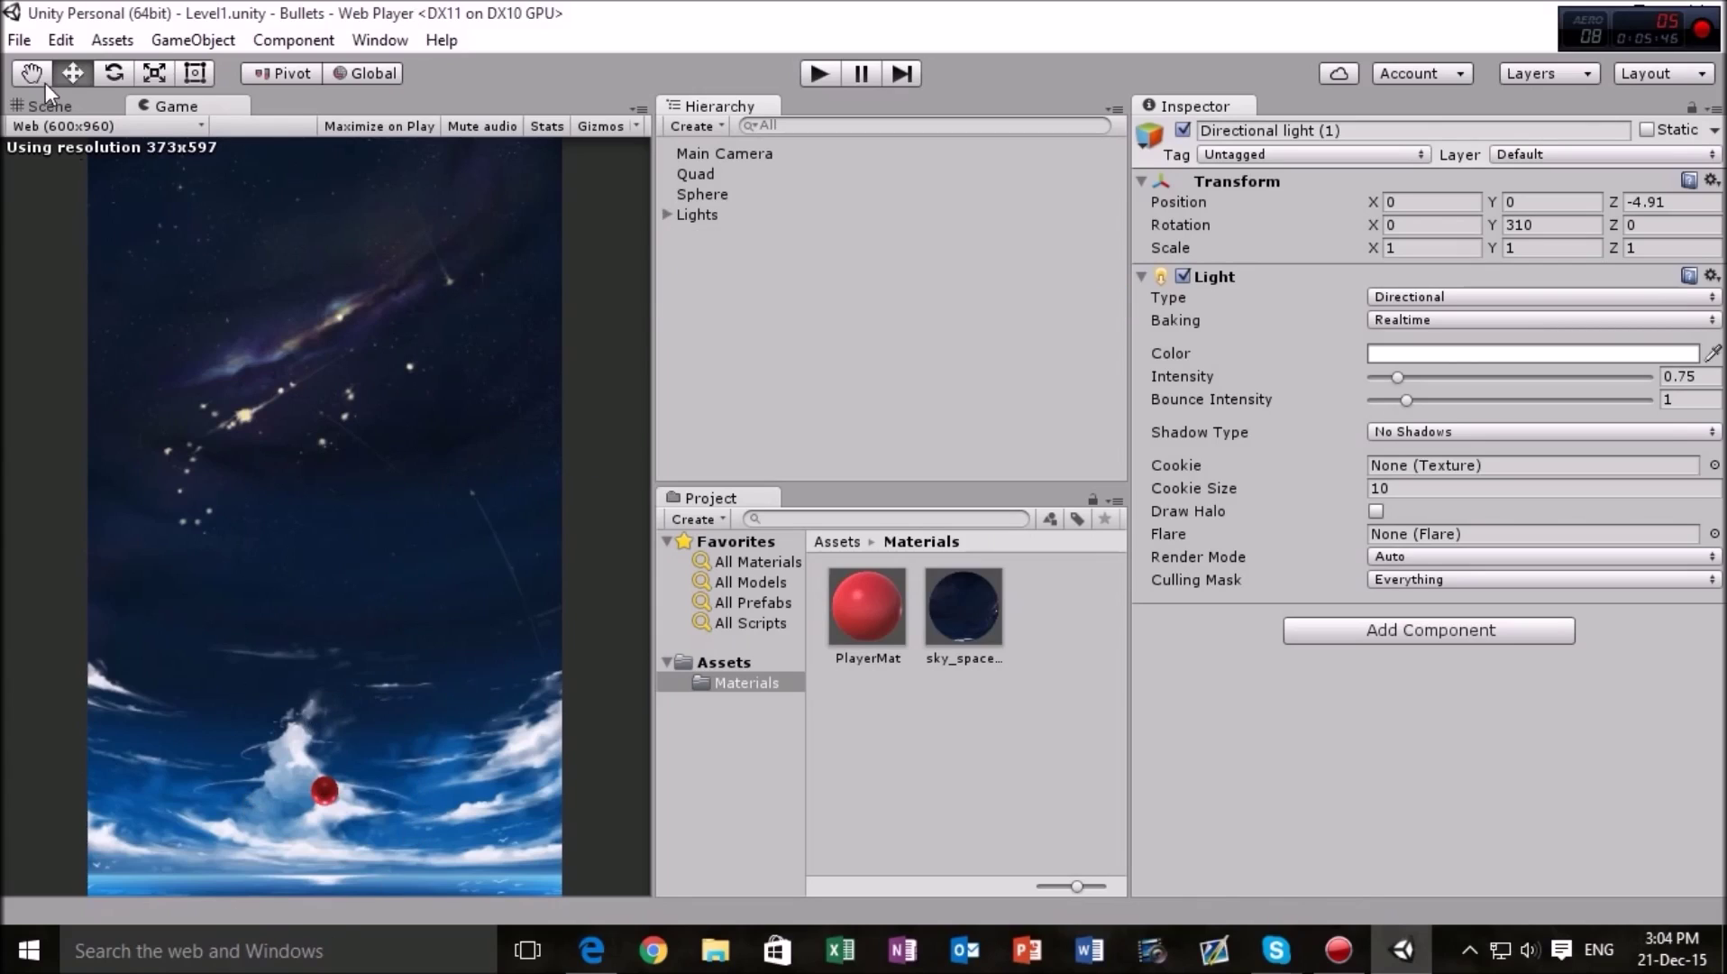
left_click(714, 195)
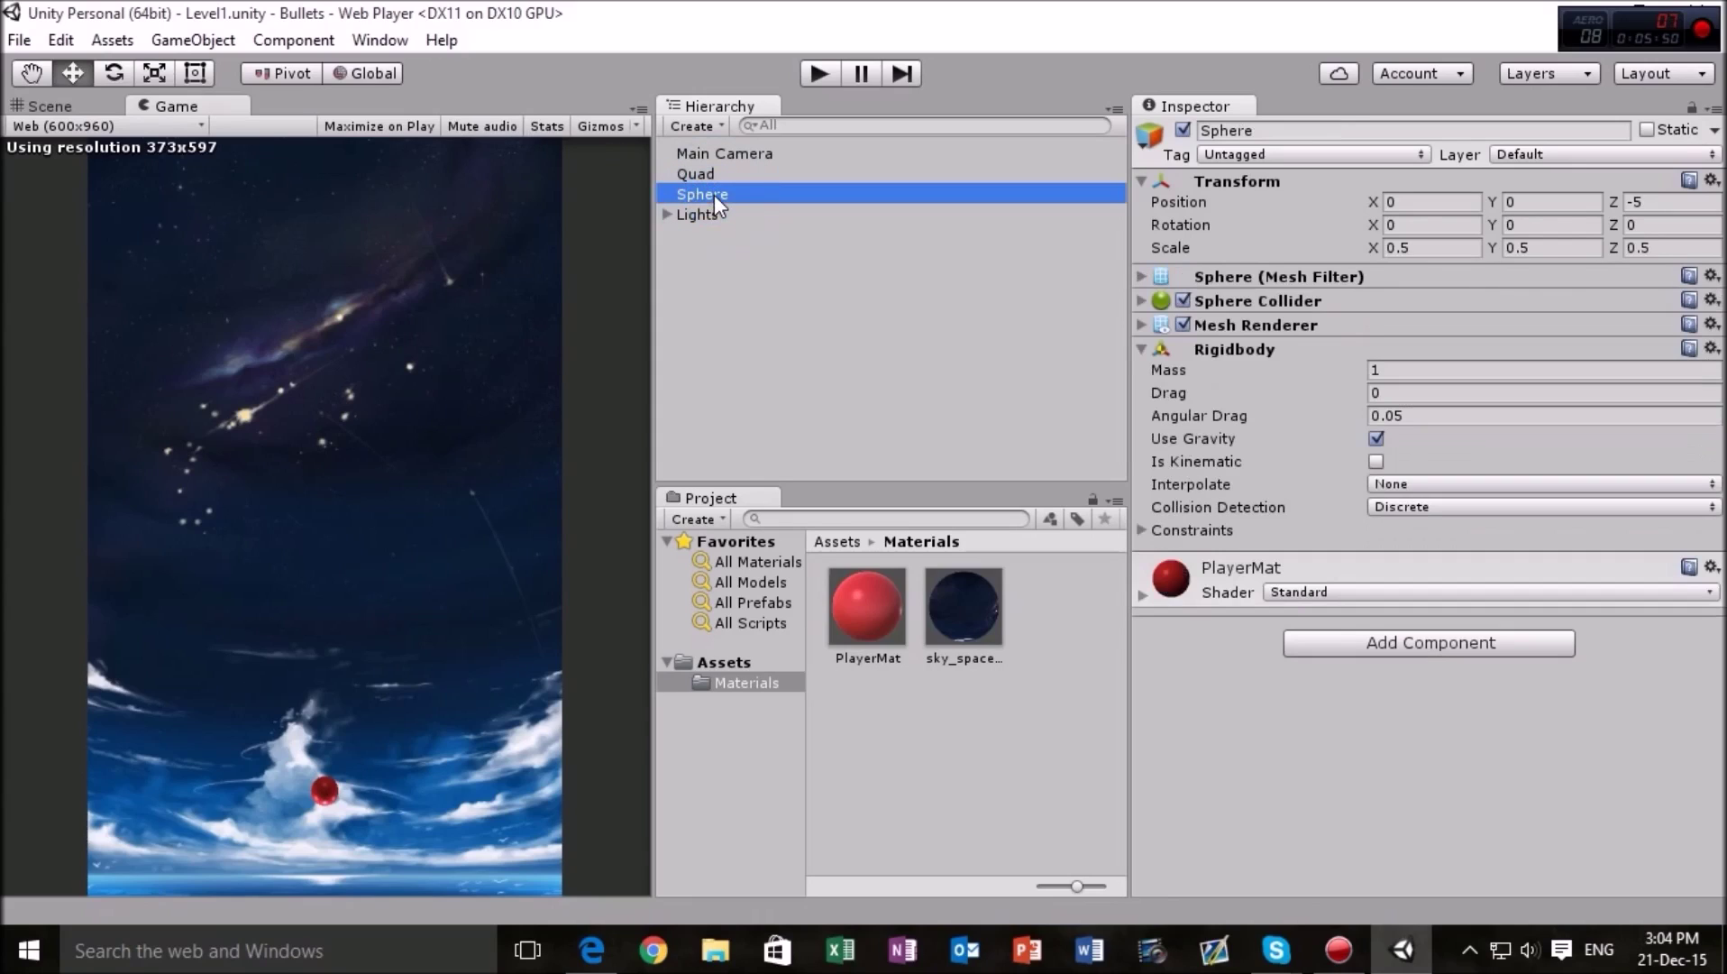
Rename the Sphere object to PlayerObject.
left_click(715, 195)
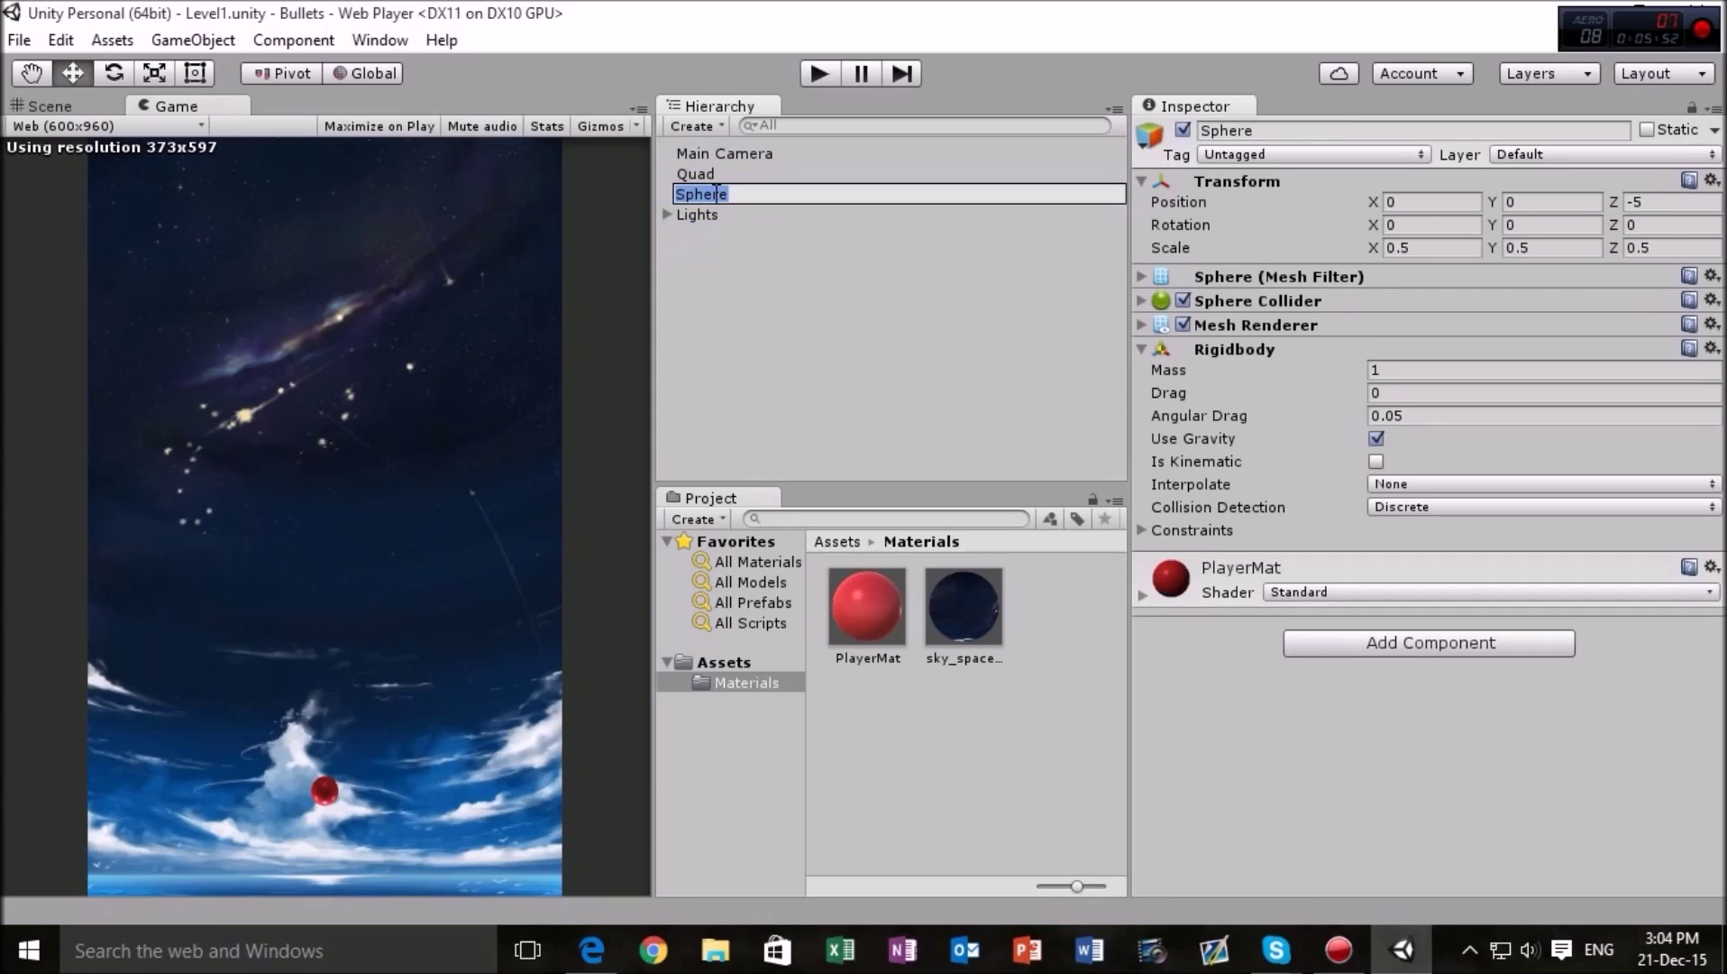
type("PlayerObject")
left_click(795, 279)
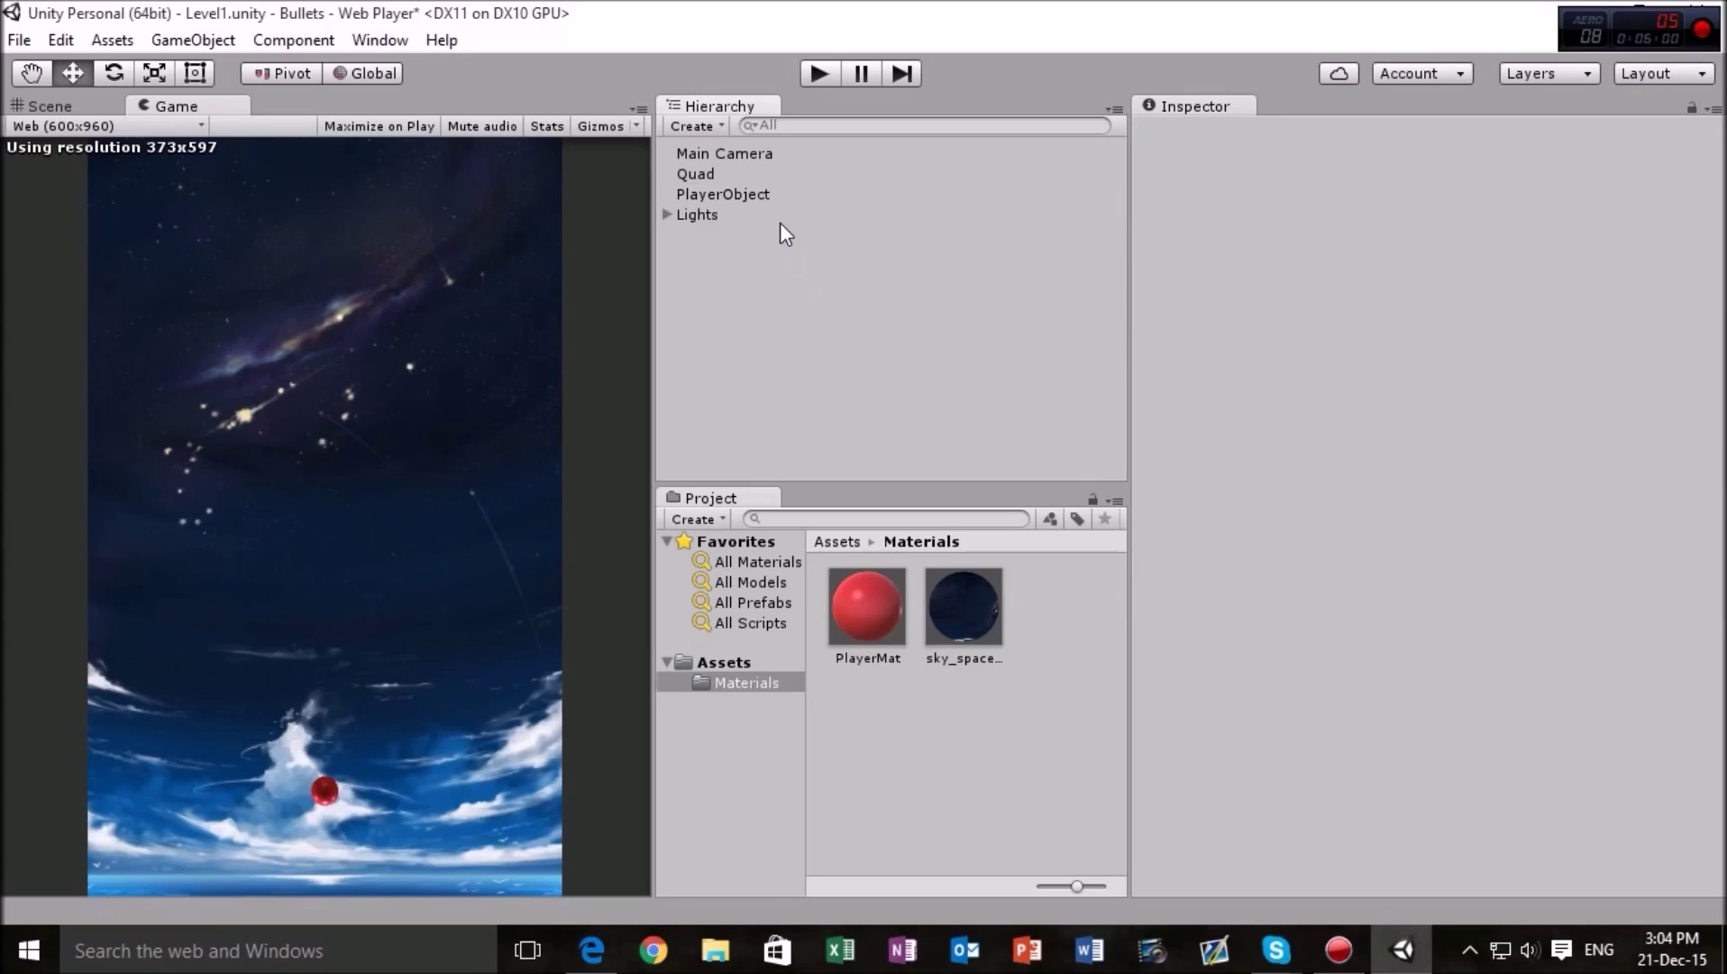
Check the Quad and PlayerObject's components, then run the game to test the sphere.
left_click(737, 180)
left_click(742, 195)
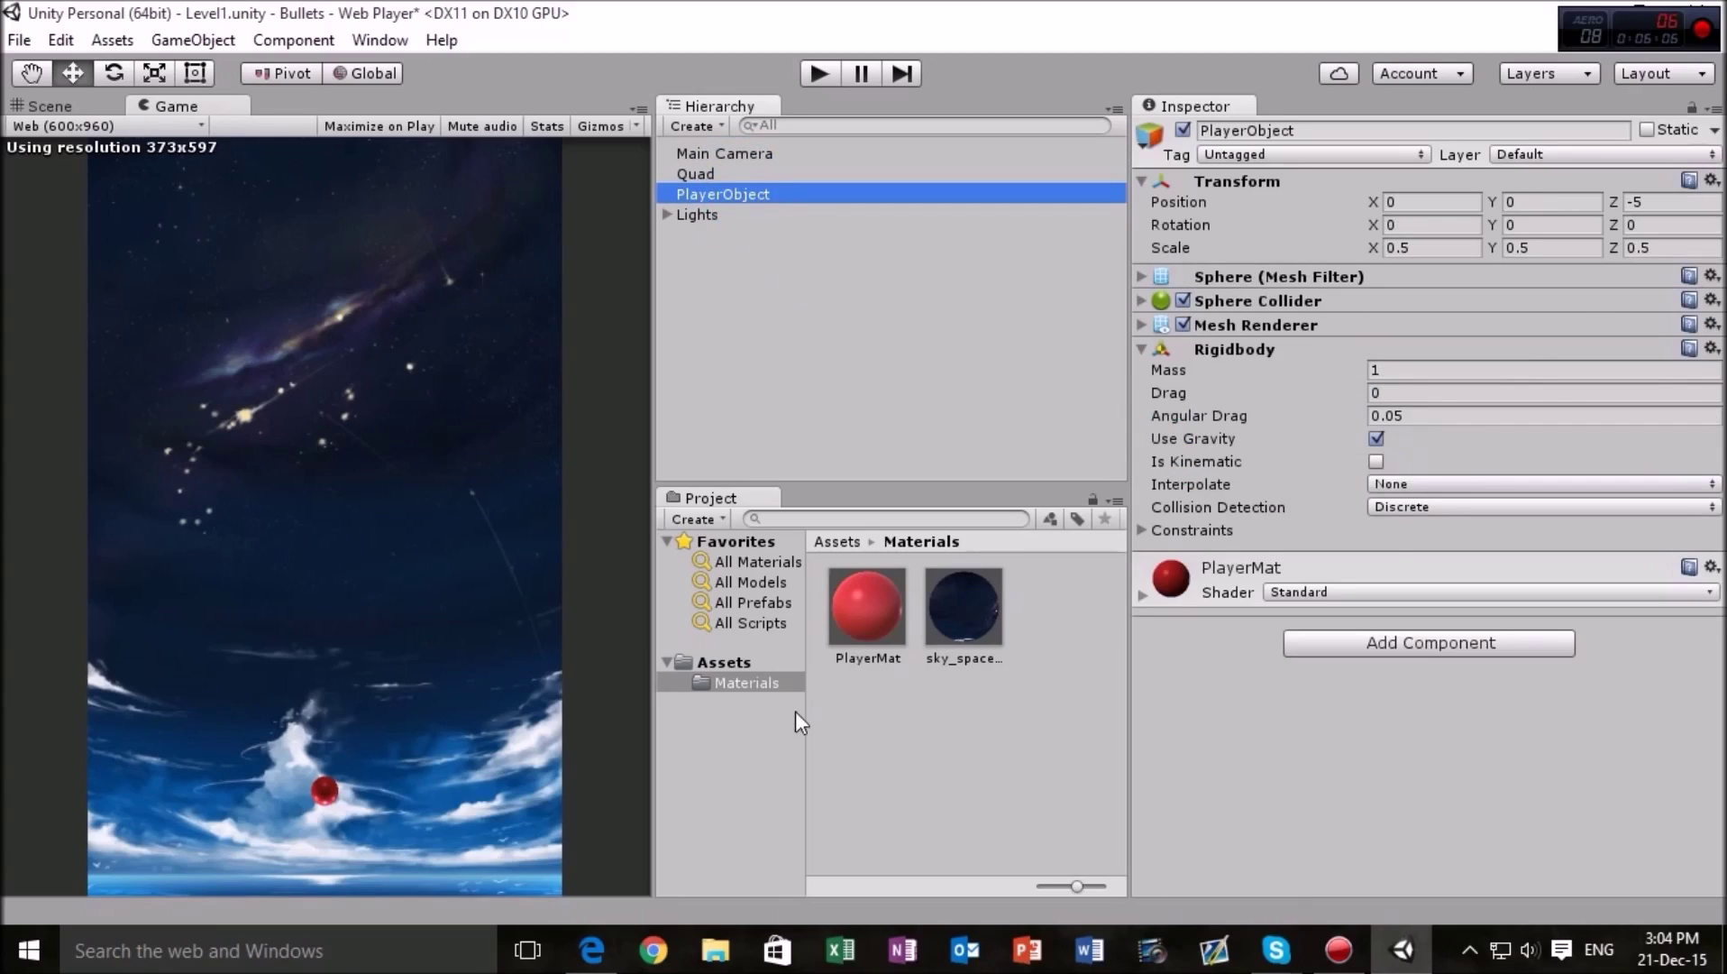
left_click(1260, 456)
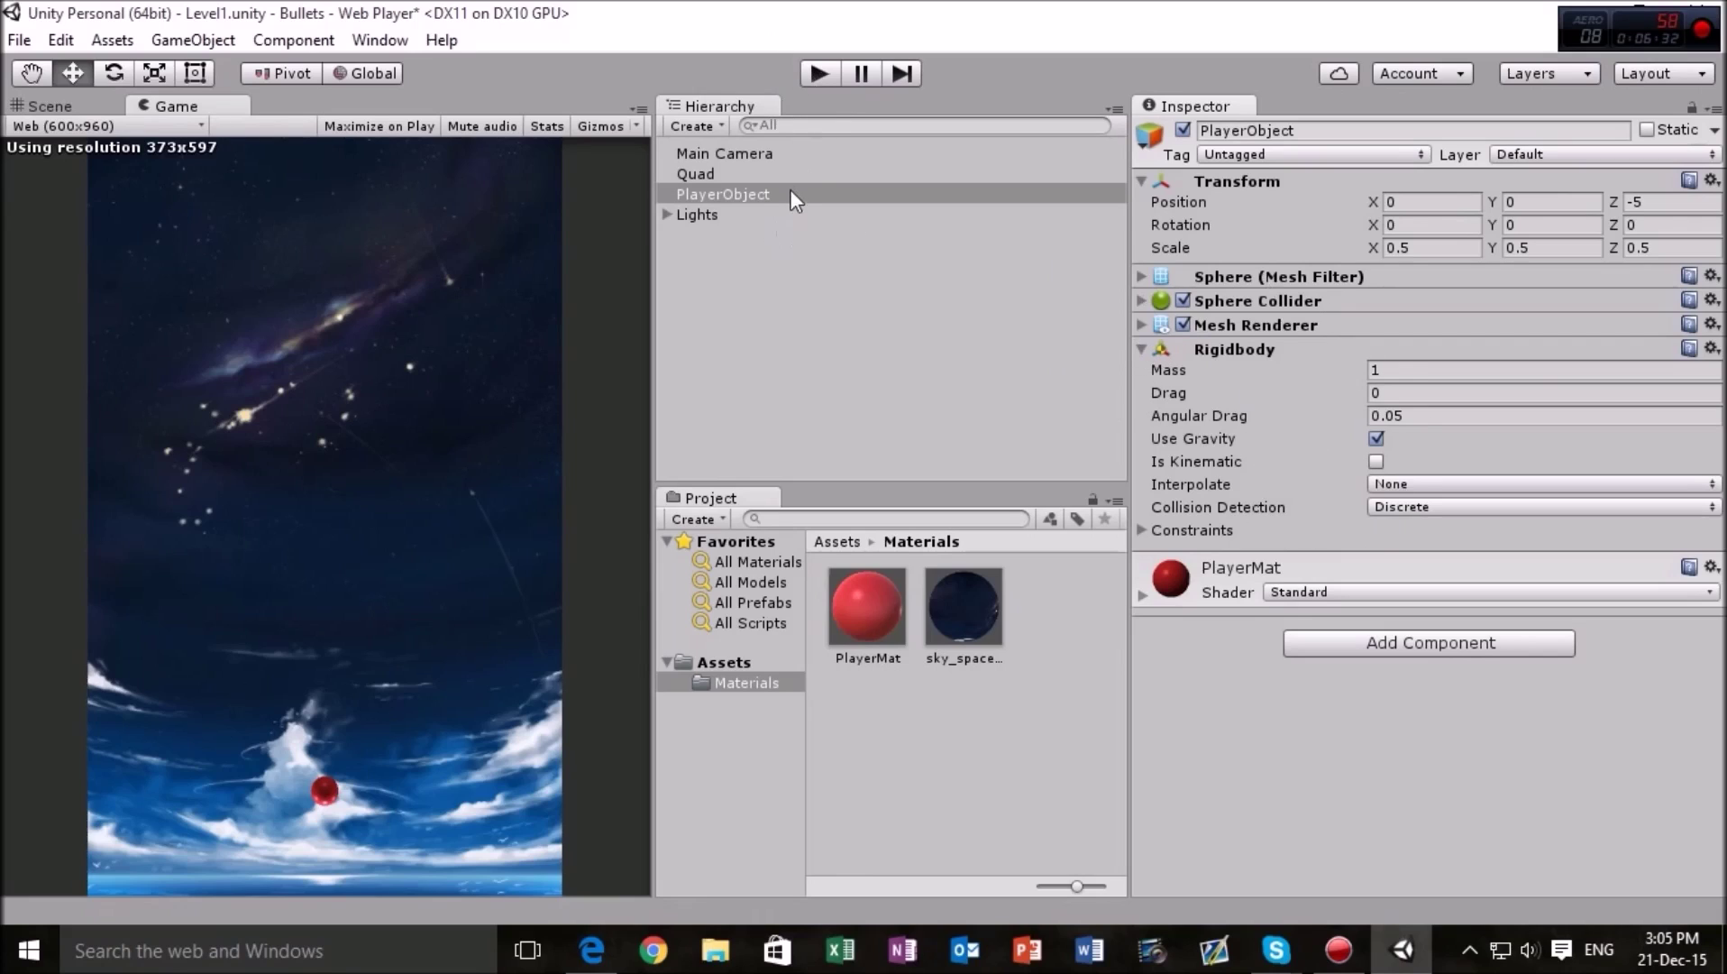
left_click(820, 77)
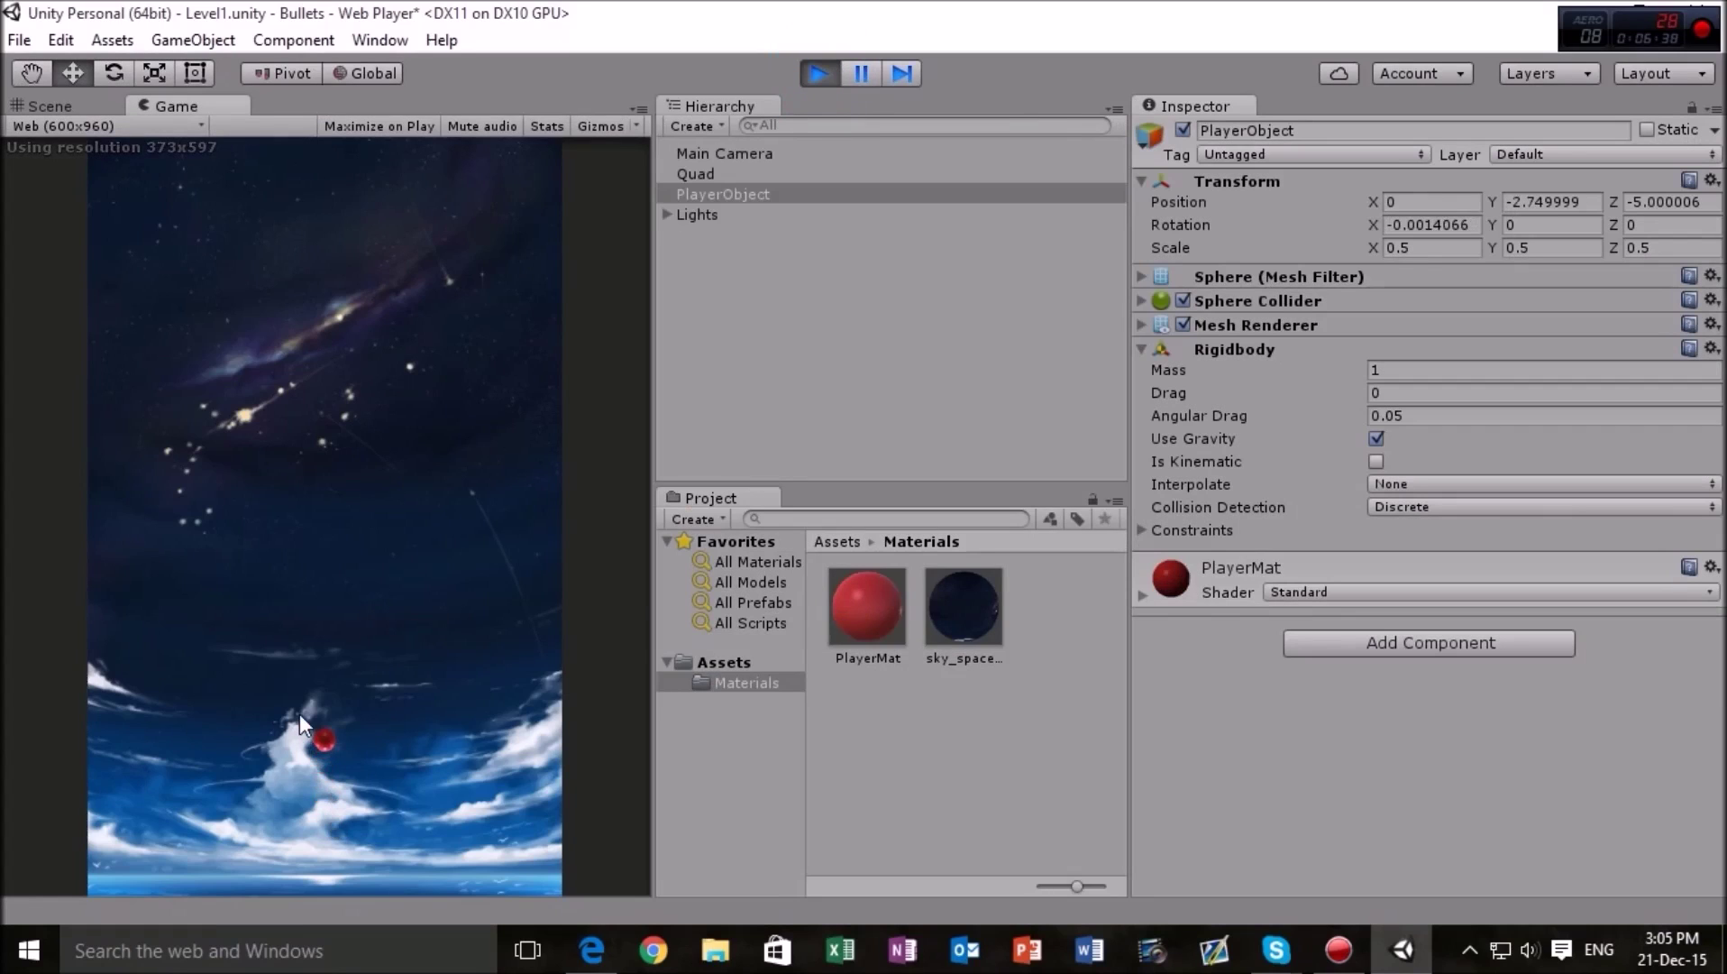
Stop the test, turn off Use Gravity on PlayerObject's Rigidbody, and play again.
left_click(823, 68)
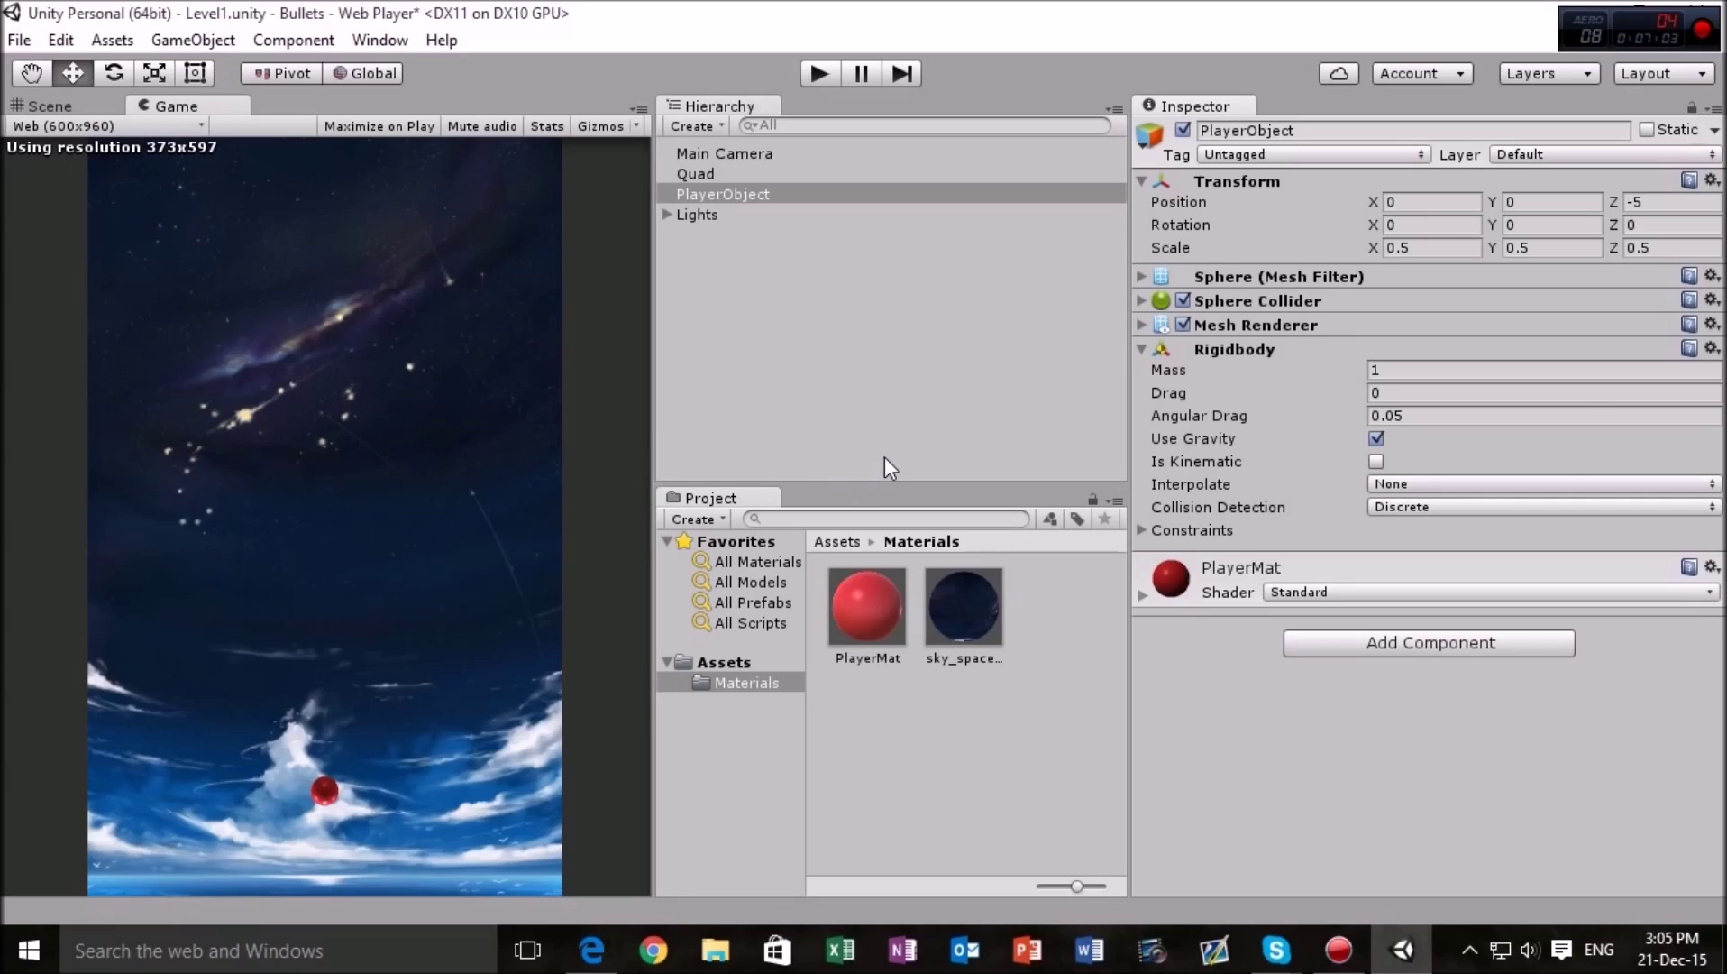
left_click(1373, 437)
left_click(822, 73)
Frame PlayerObject in the Scene view and try Sphere Collider radius 1, then 0.5.
left_click(1219, 302)
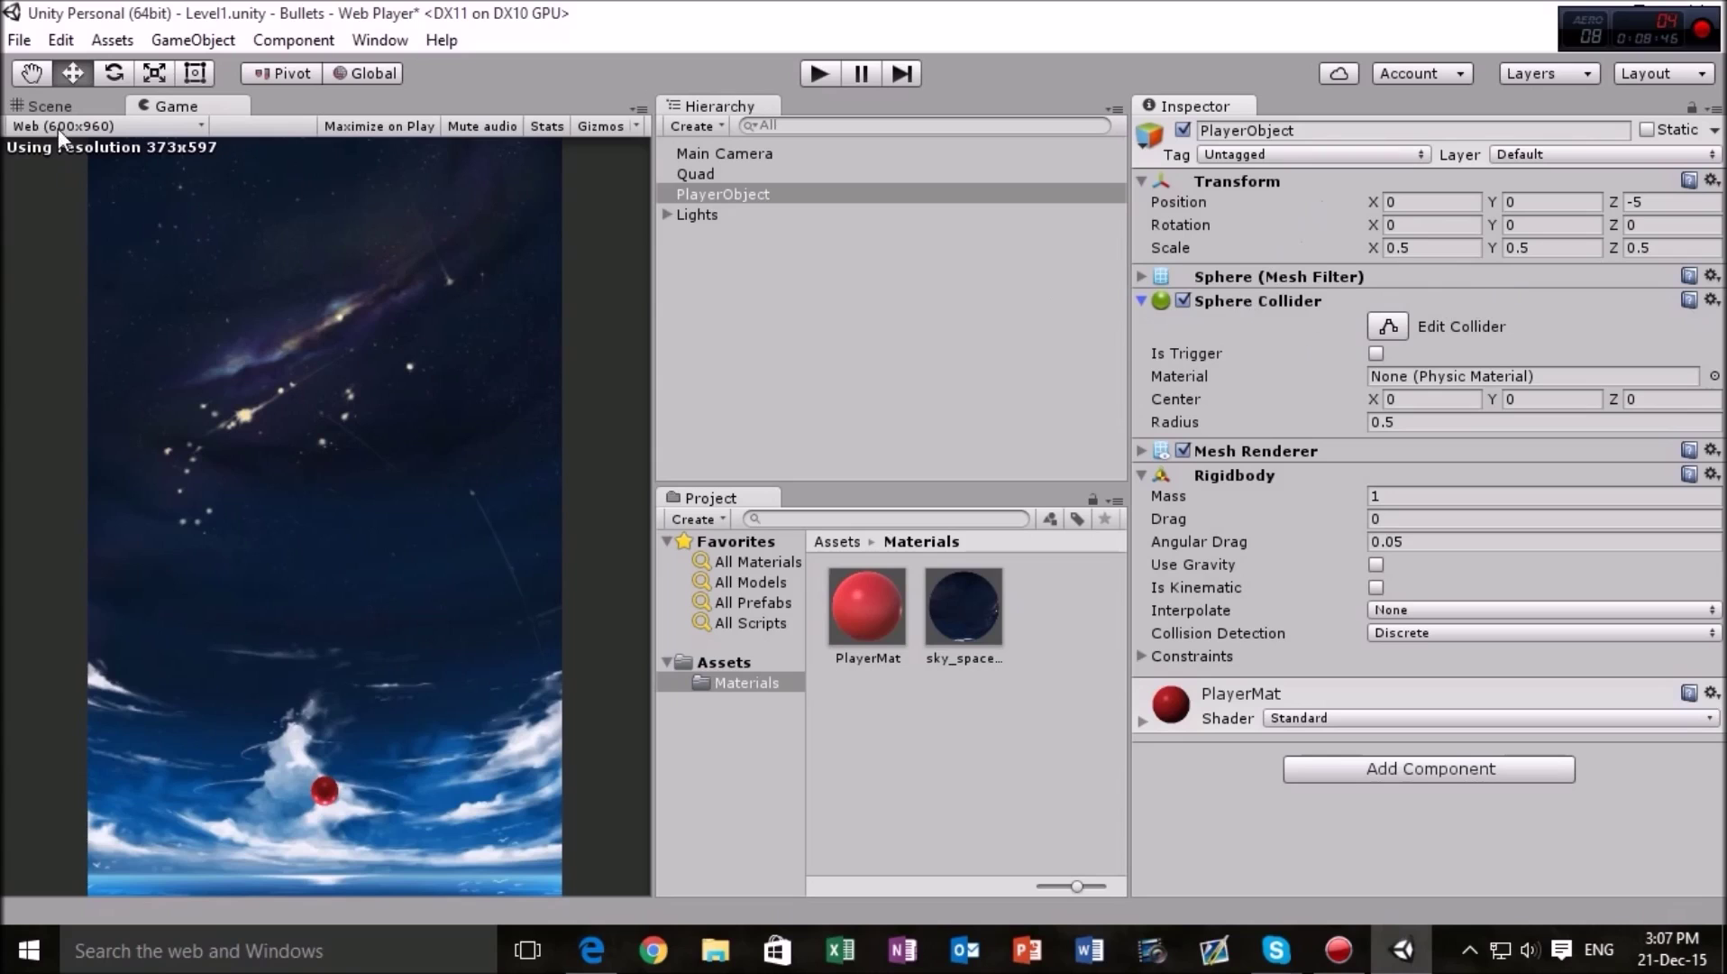
left_click(50, 106)
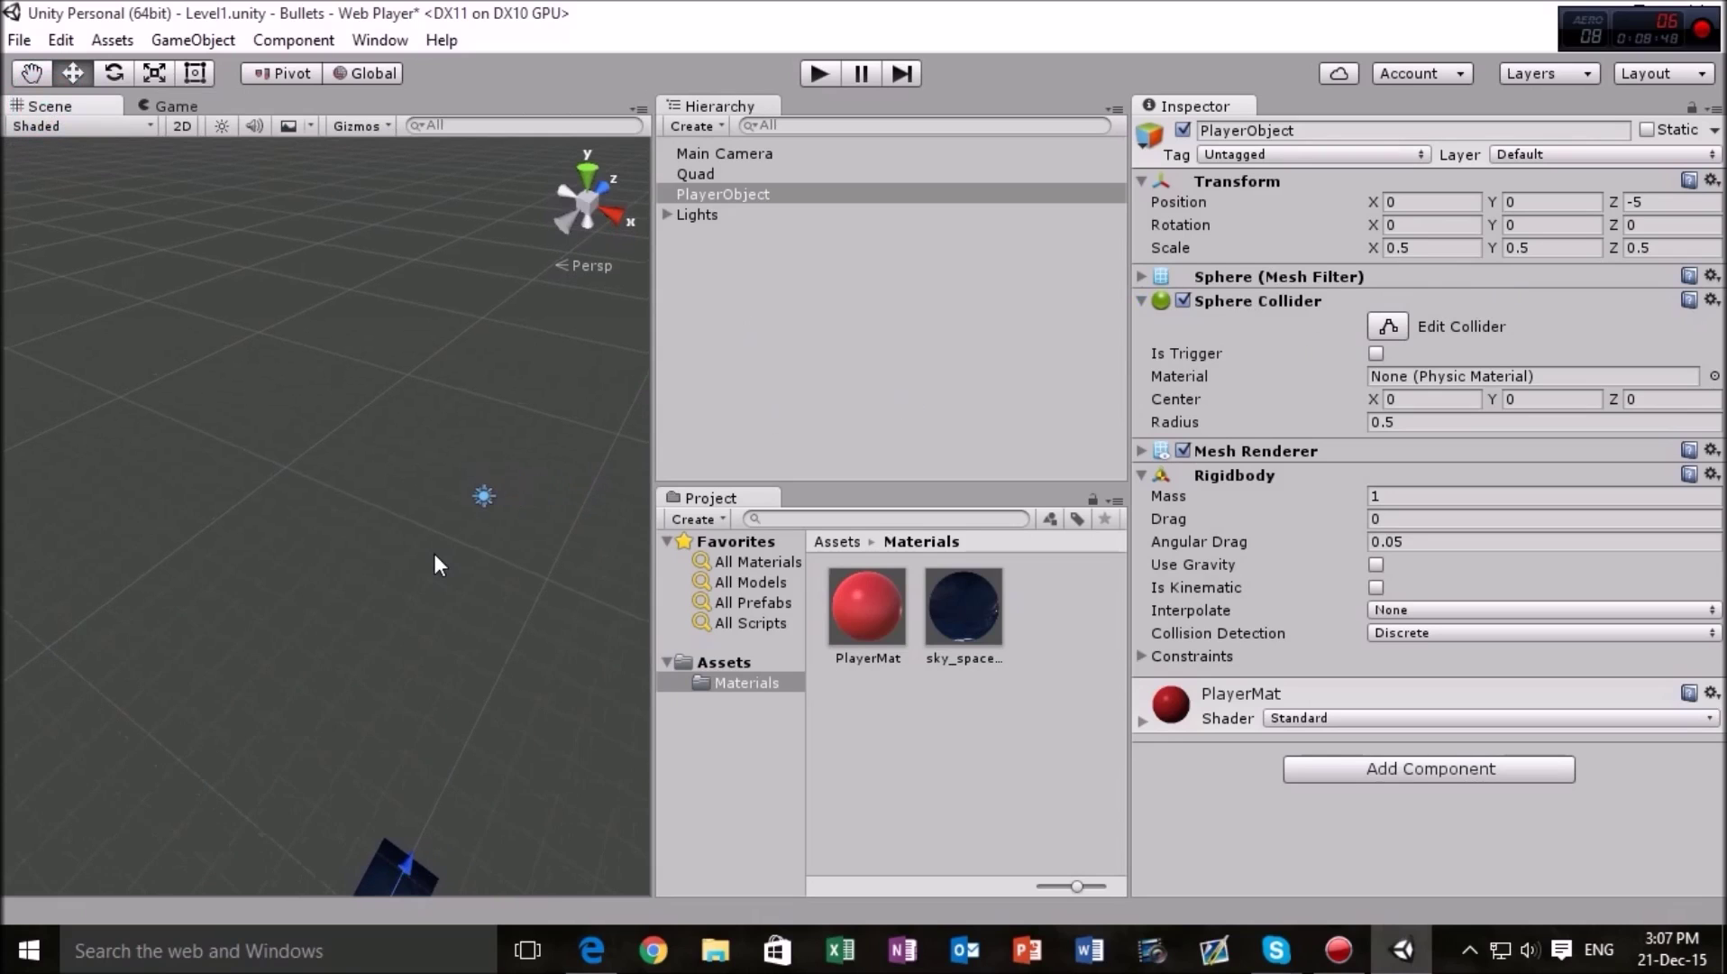
key("f")
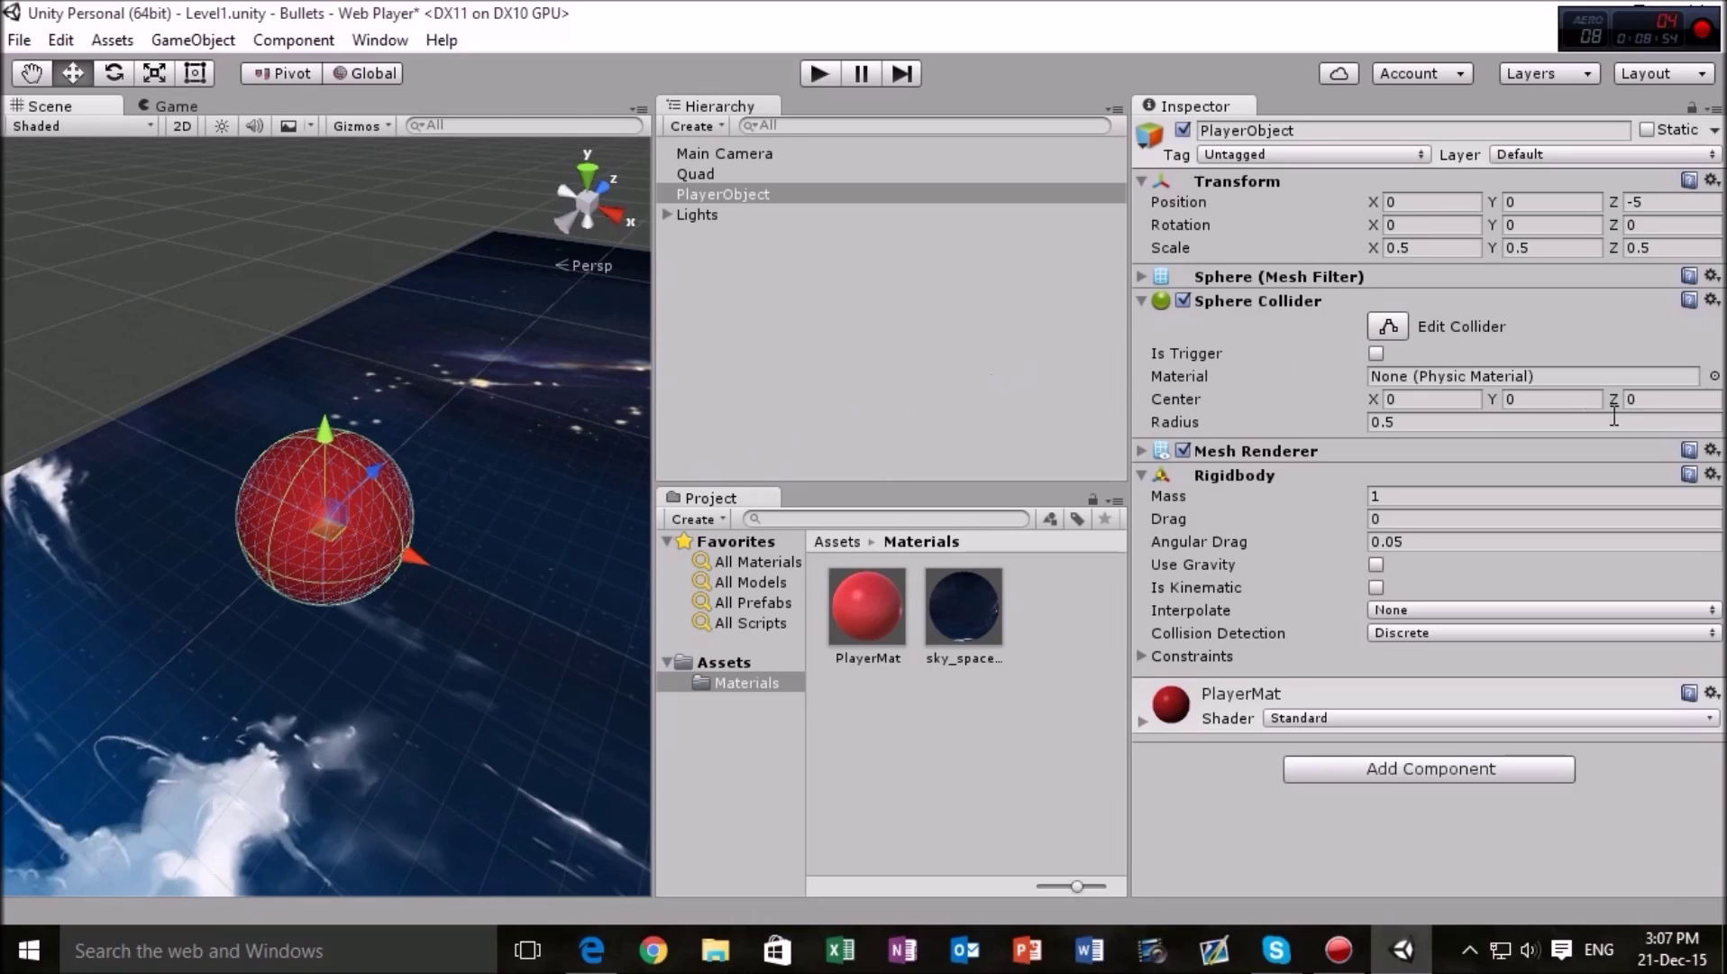
left_click(1458, 419)
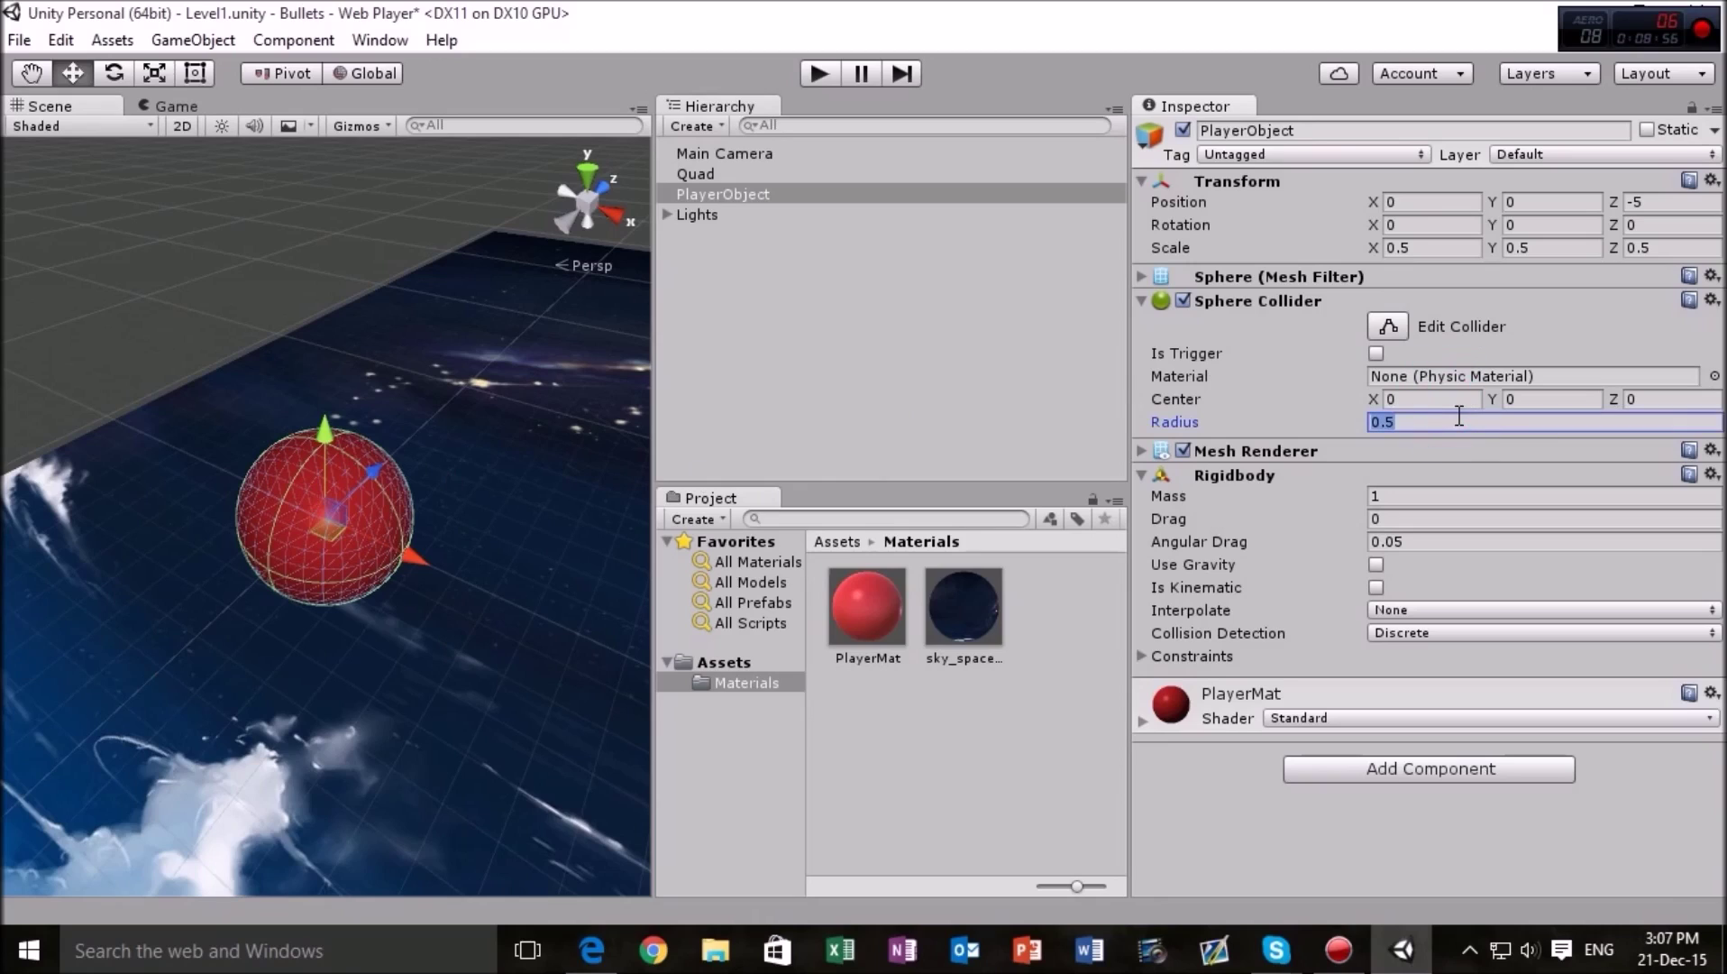
type("1")
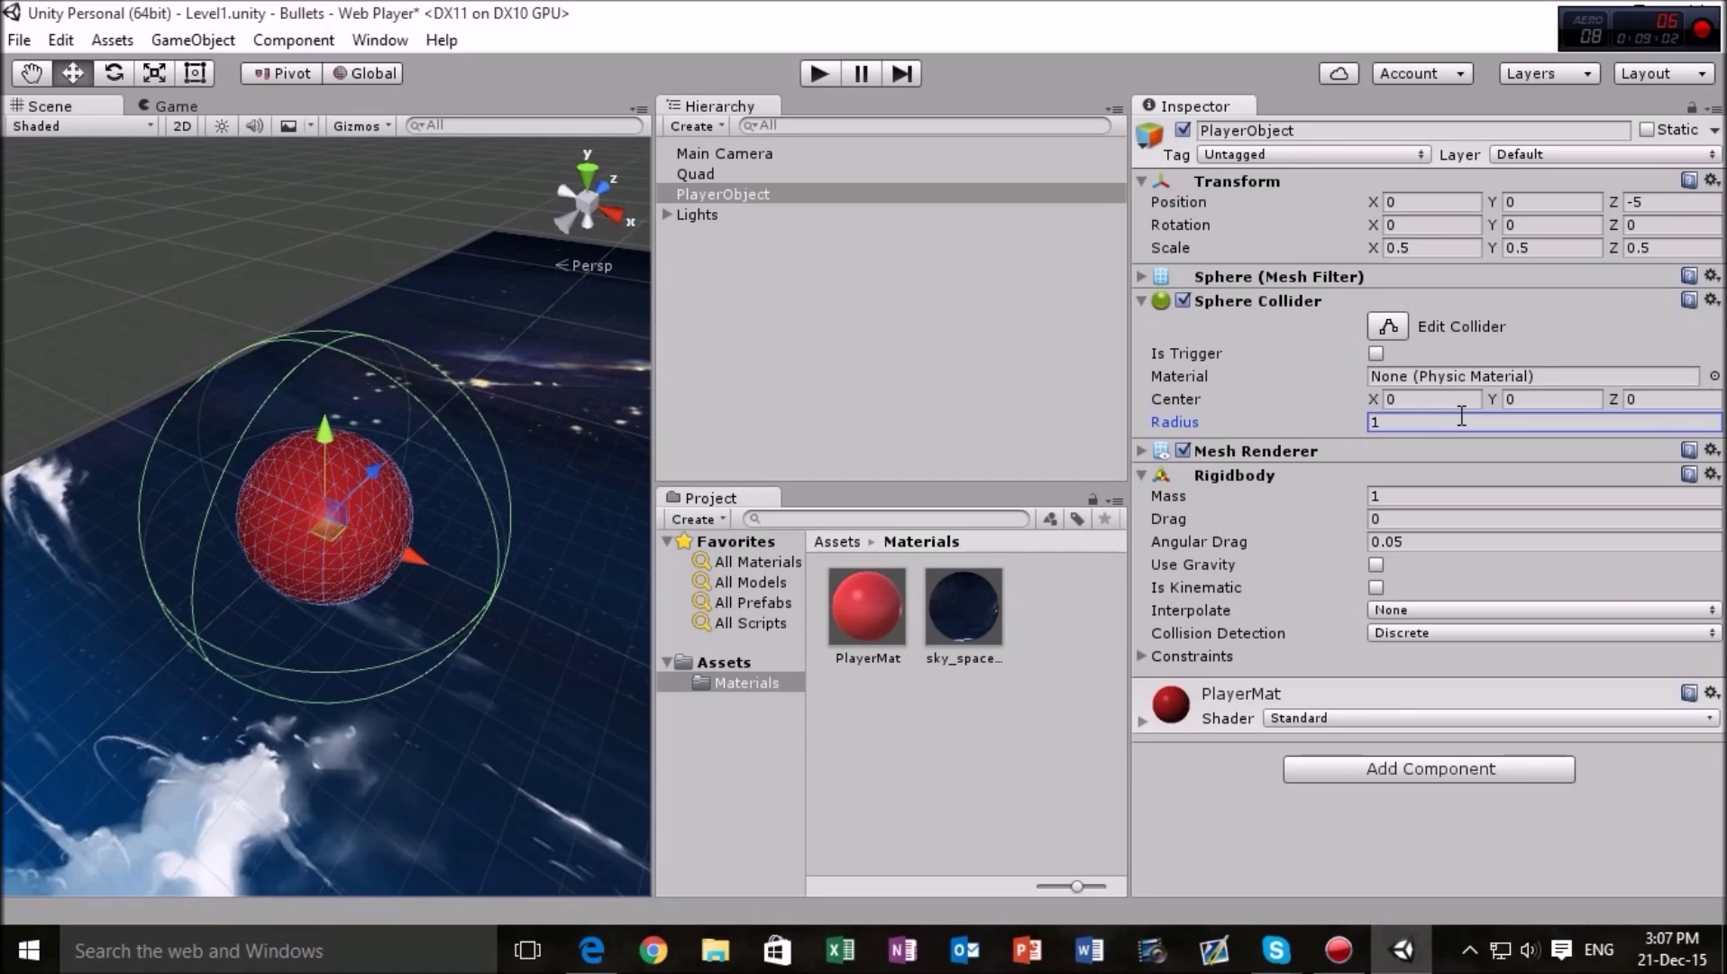
double_click(1462, 414)
type("0.5")
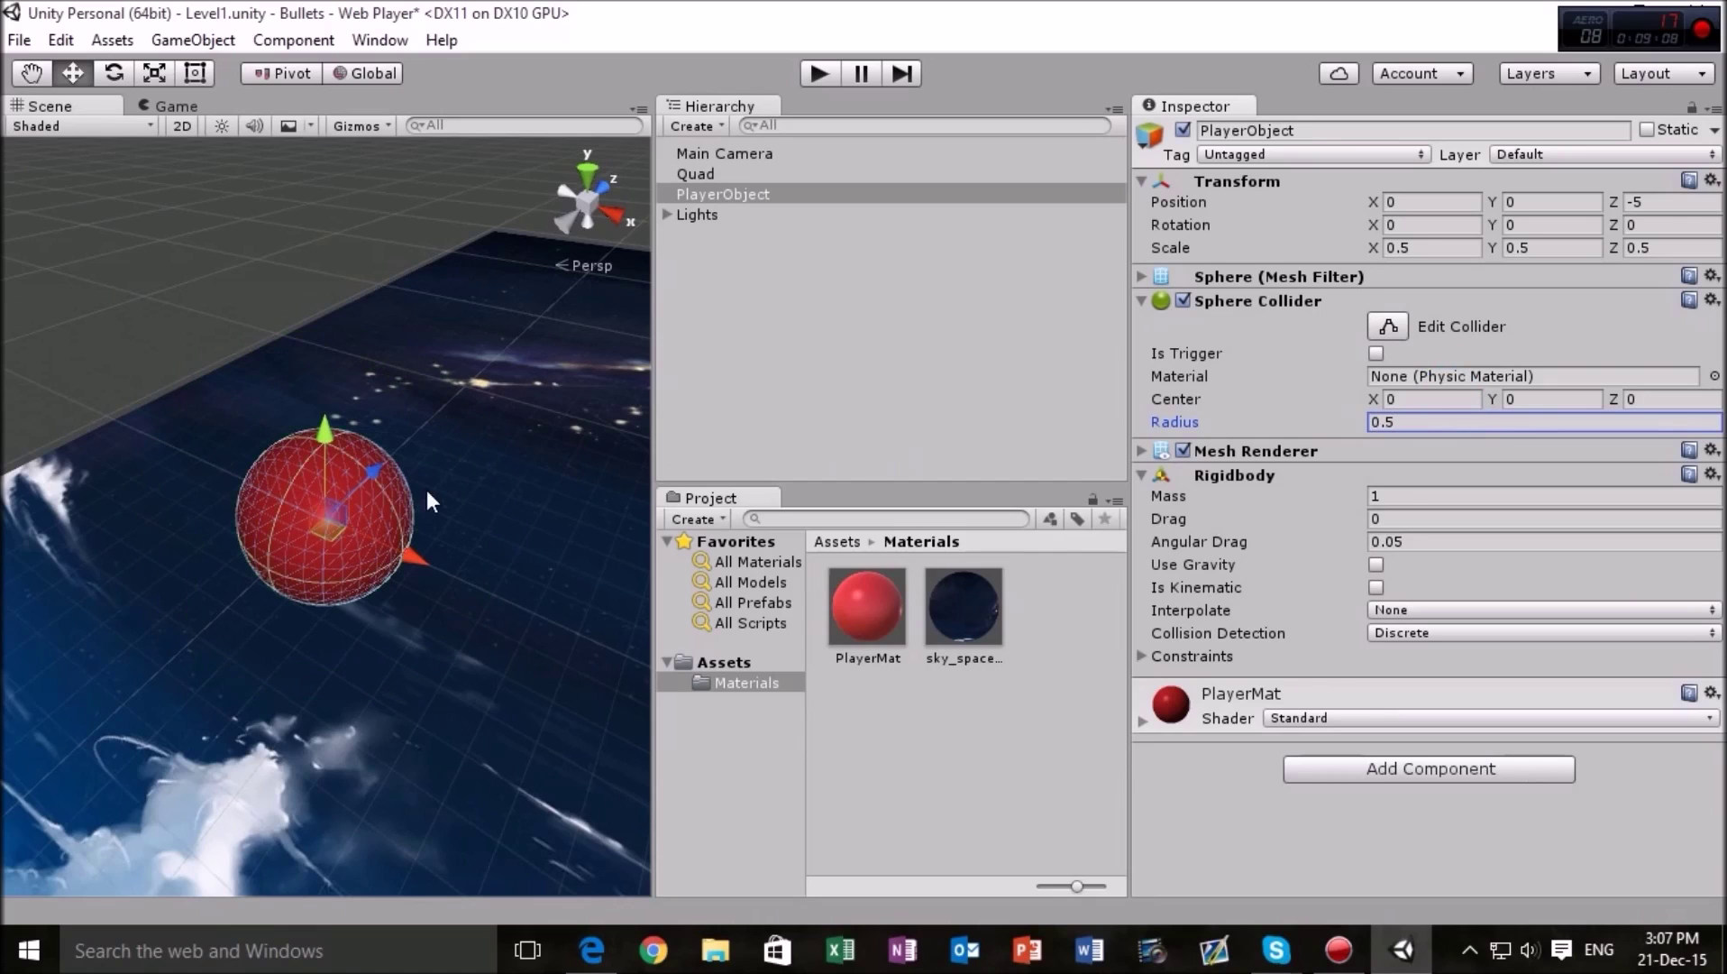
Test a Sphere Collider radius of 0.0005, then restore it to 0.5.
left_click_drag(426, 489, 500, 433, "alt")
scroll(500, 433, "up", 4)
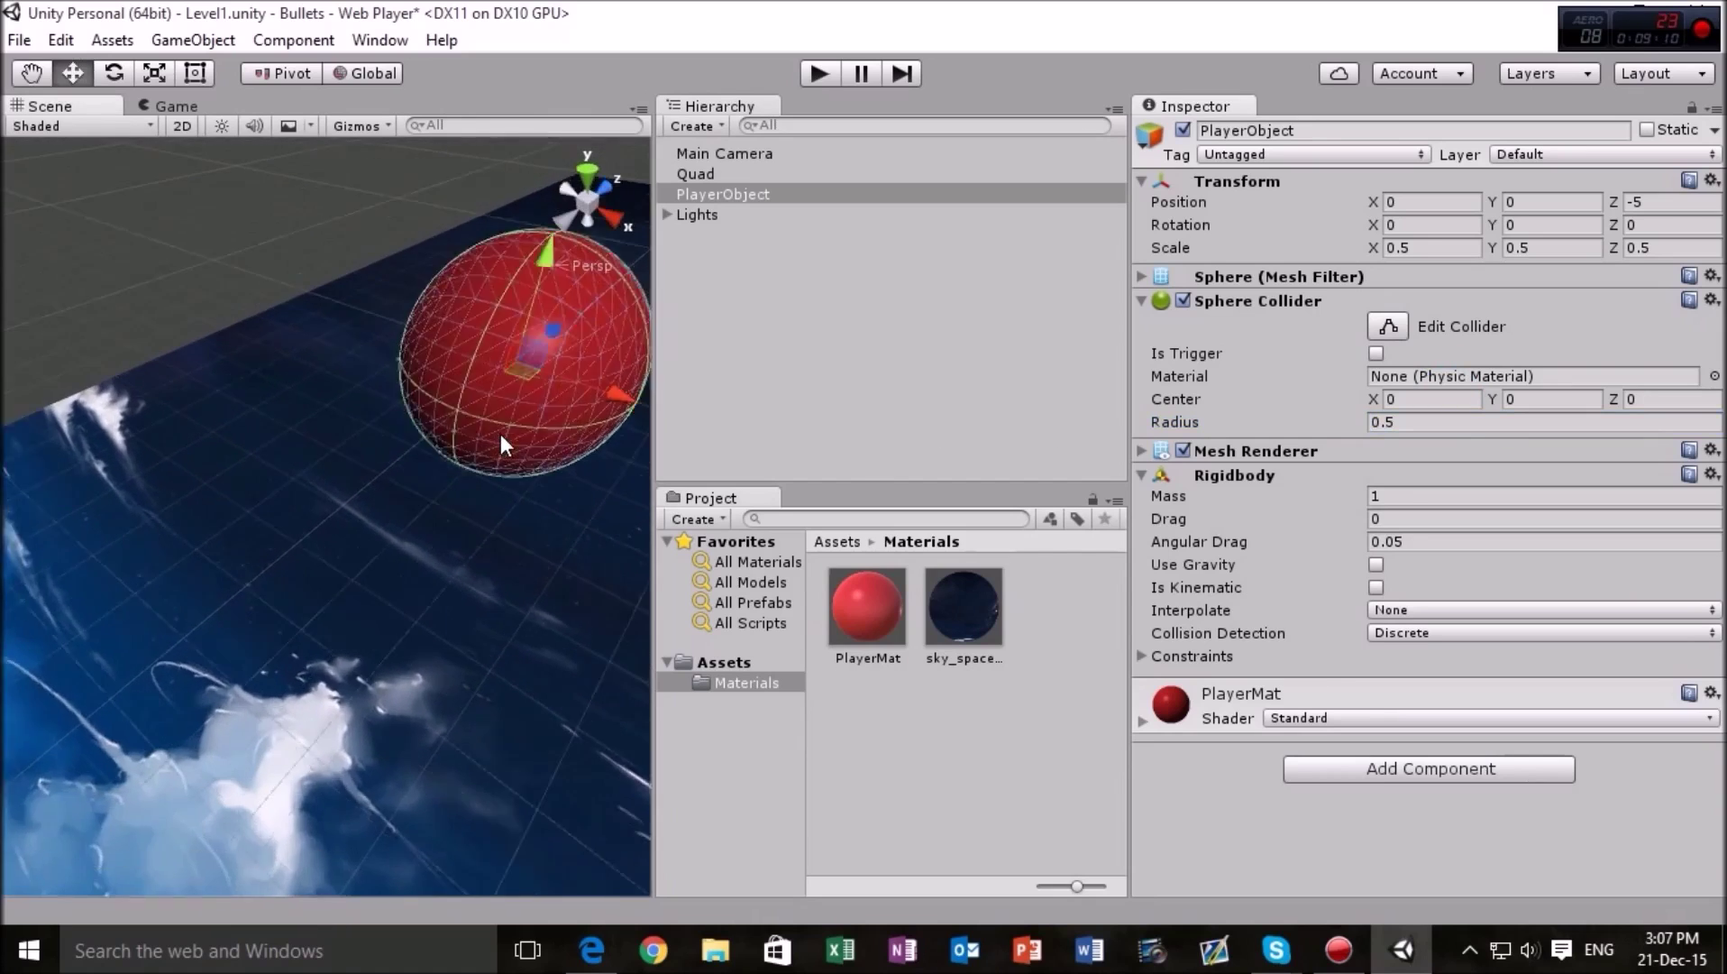
scroll(514, 430, "down", 2)
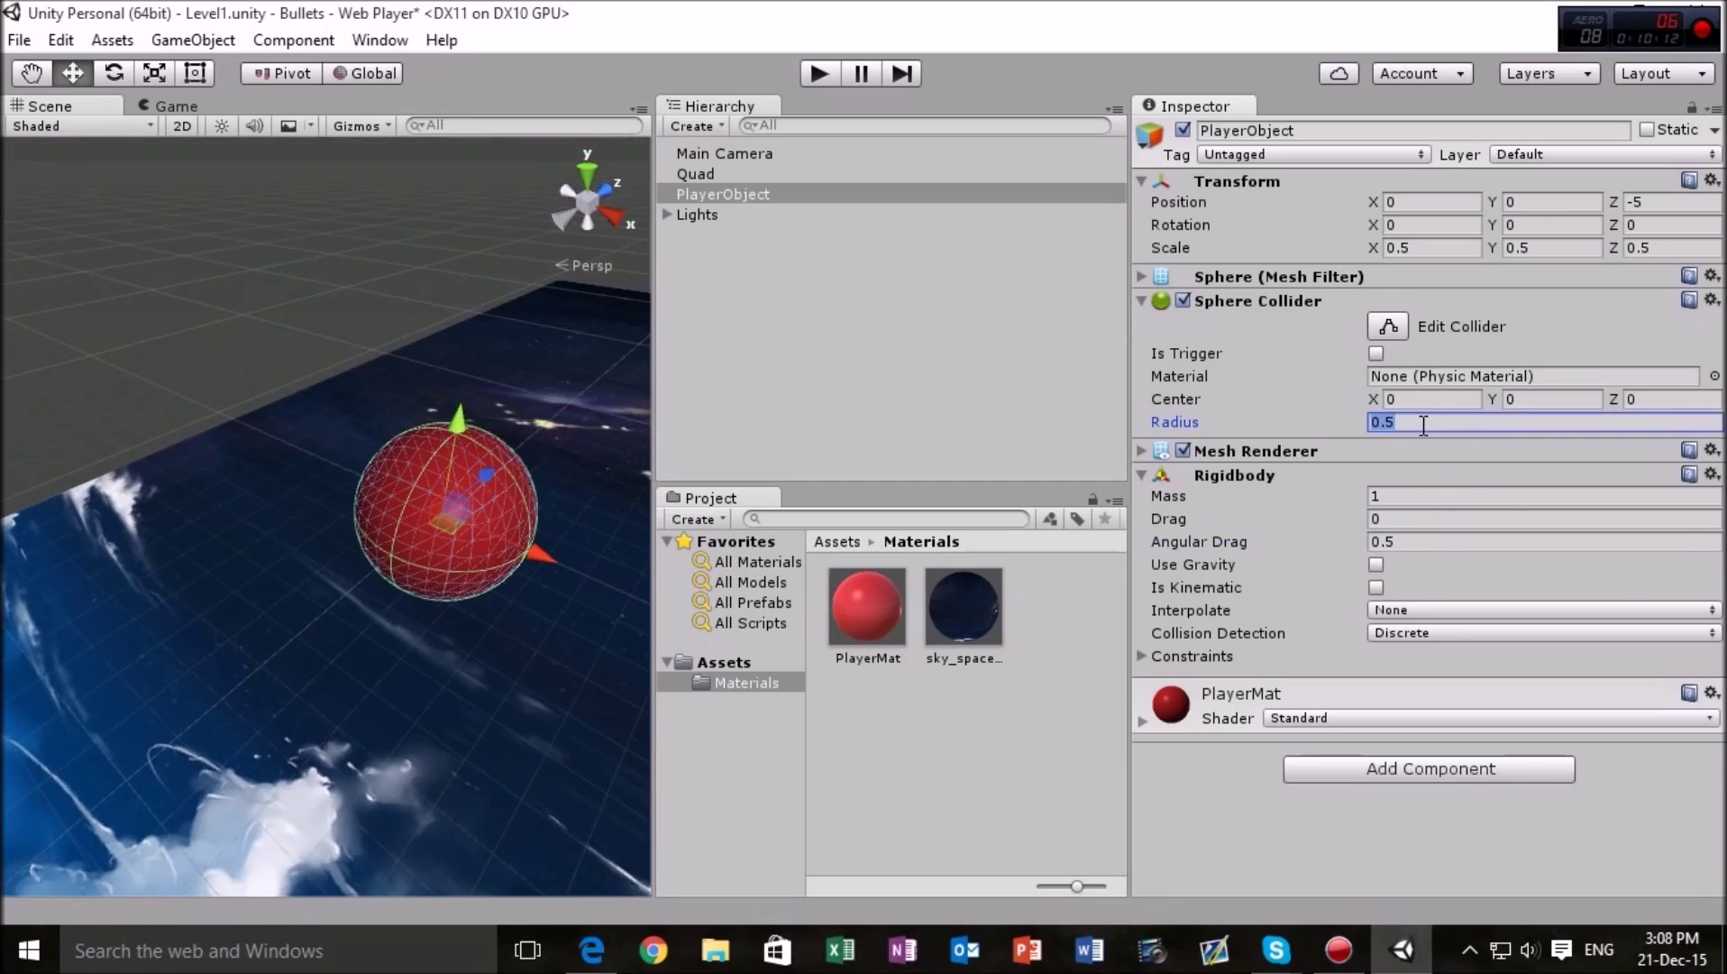
type(".")
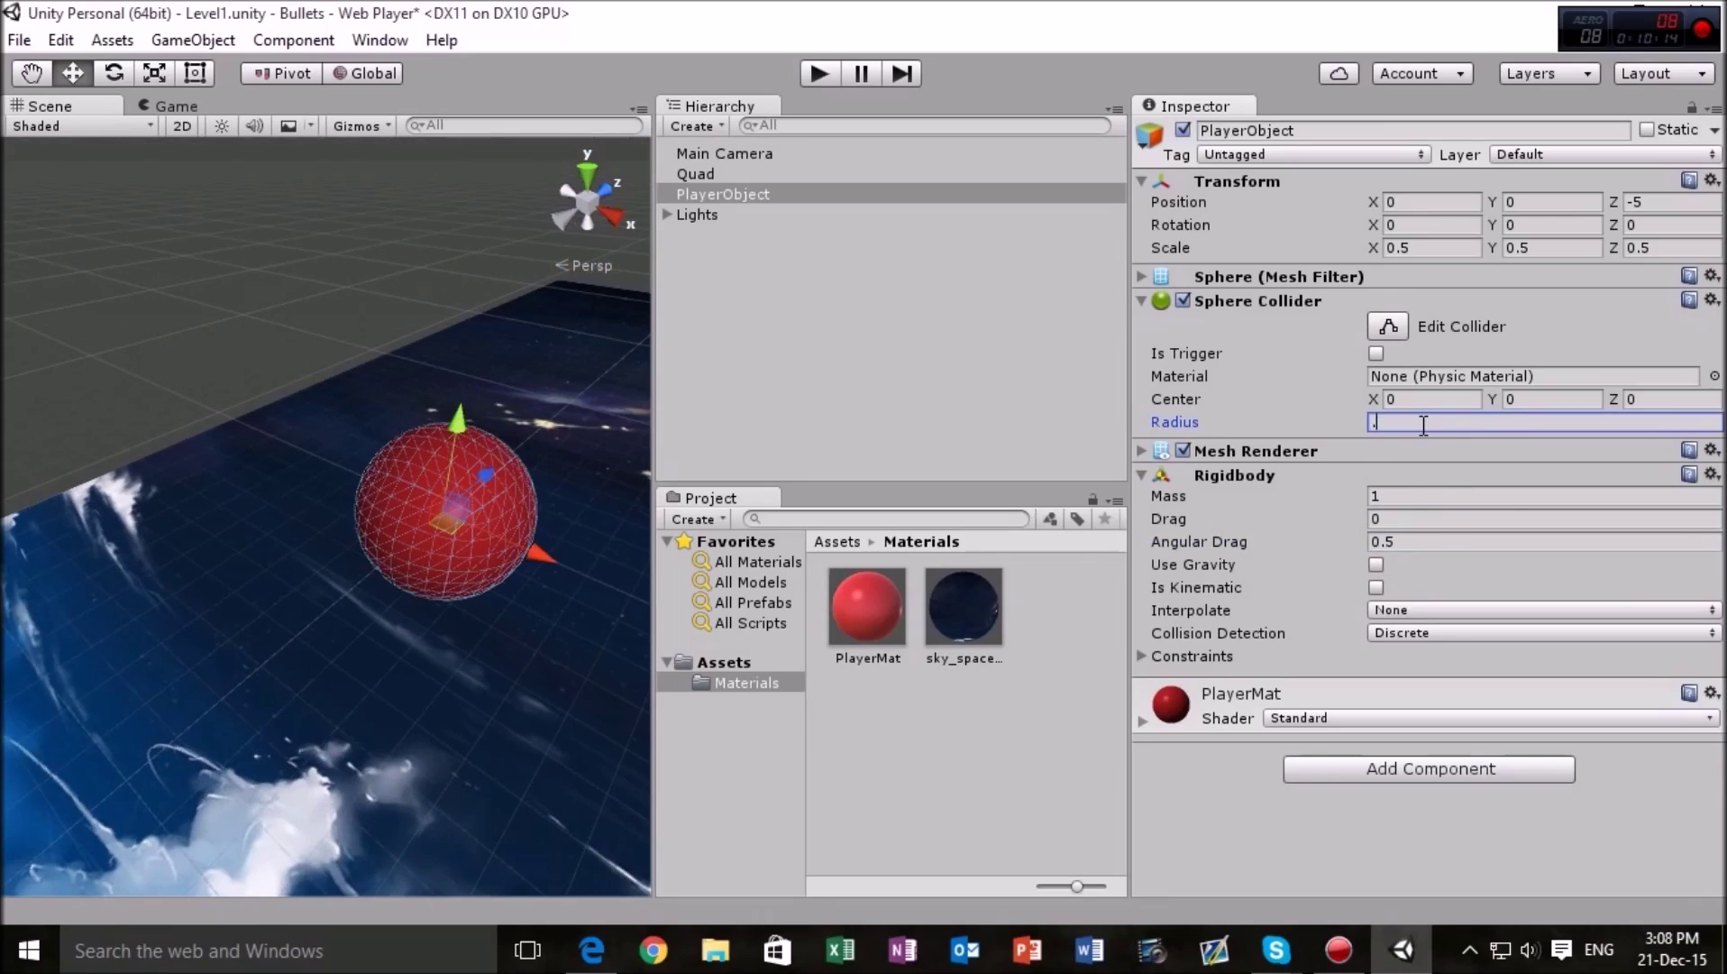
type("0005")
key("Home")
type("0")
left_click(1430, 420)
type("0.5")
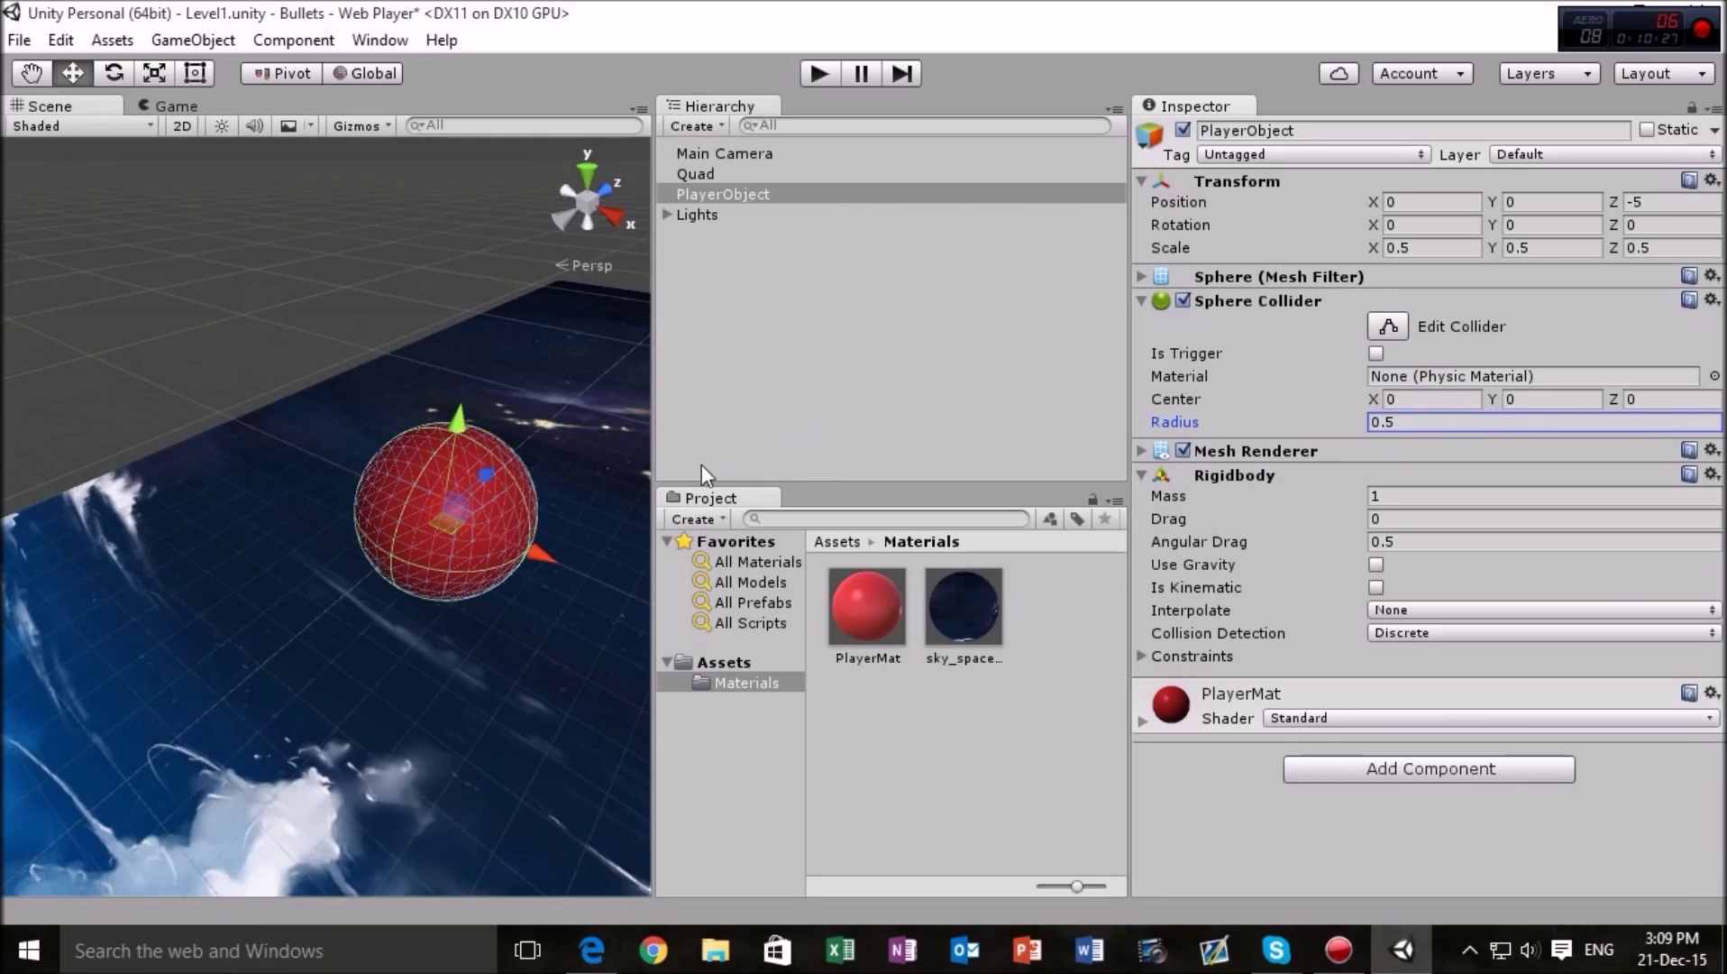
middle_click_drag(496, 523, 415, 535)
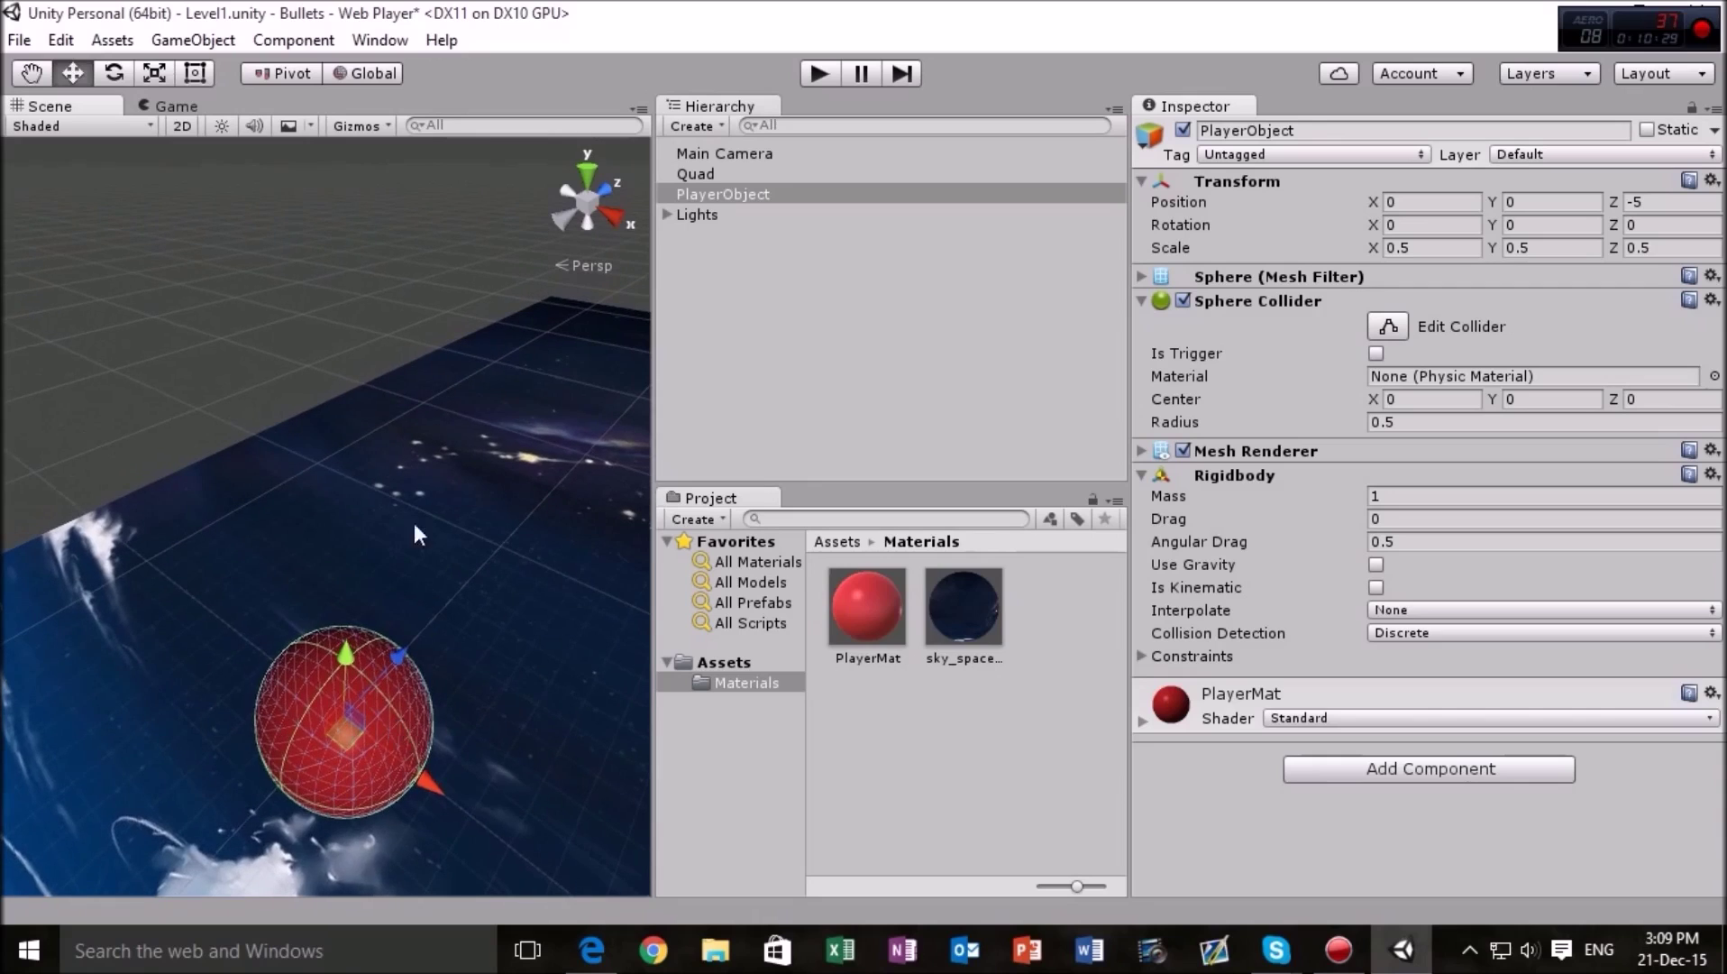
left_click(155, 105)
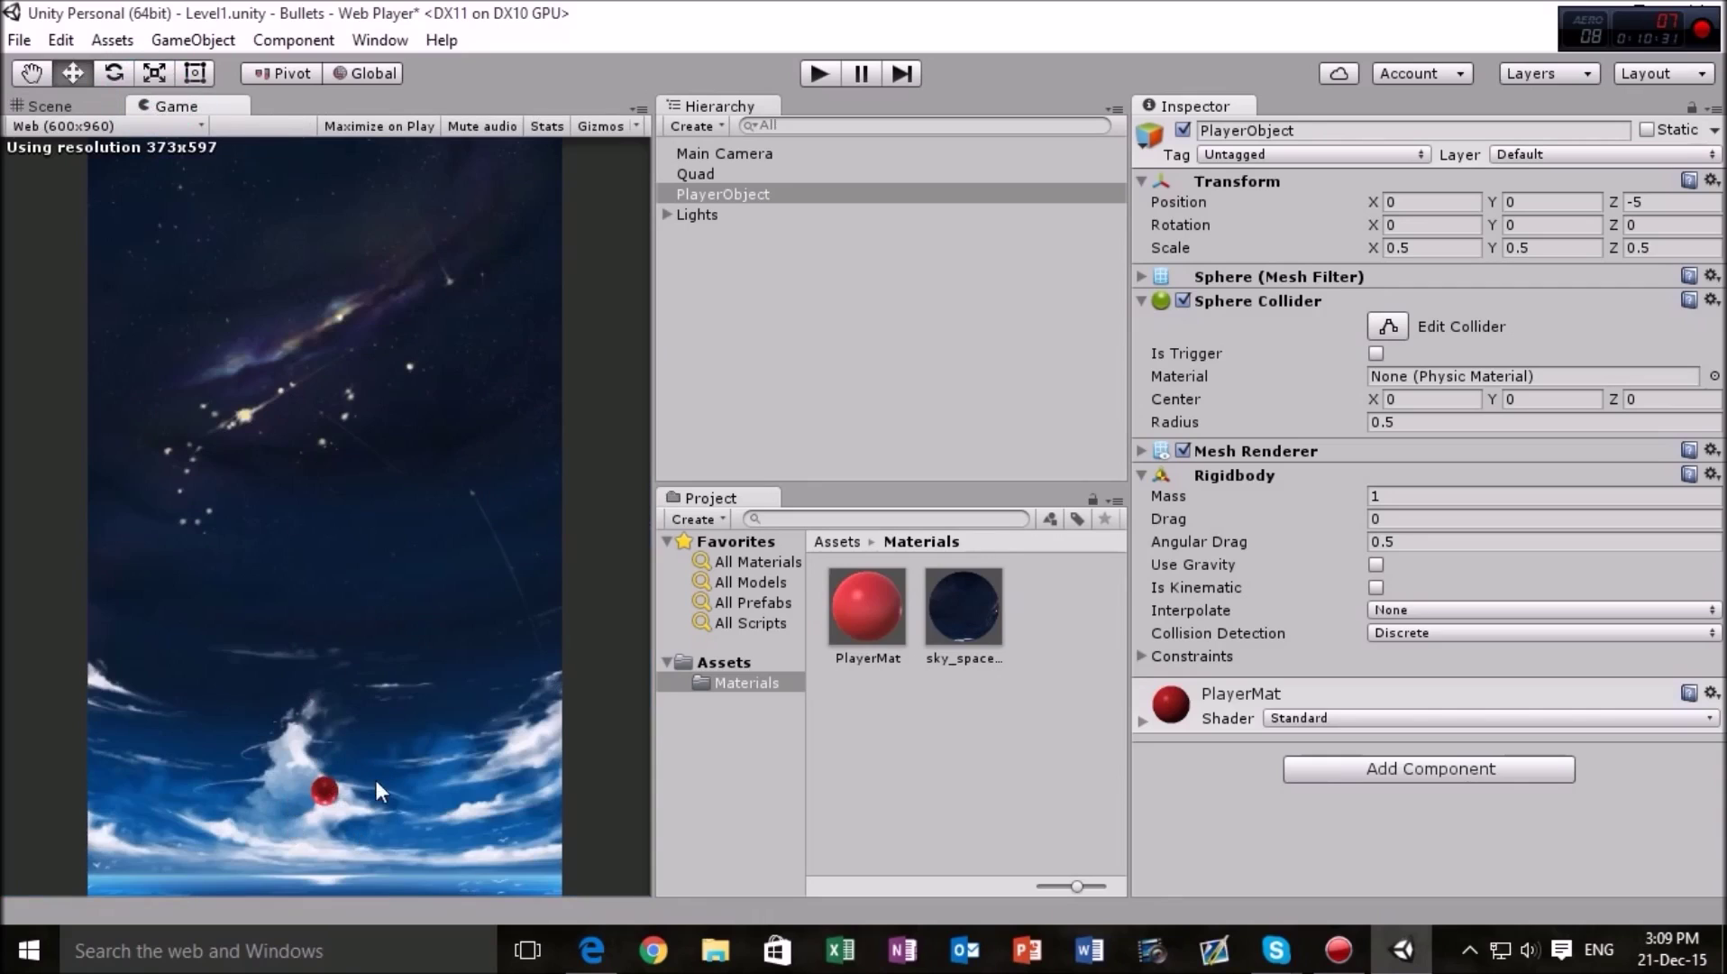
left_click(52, 107)
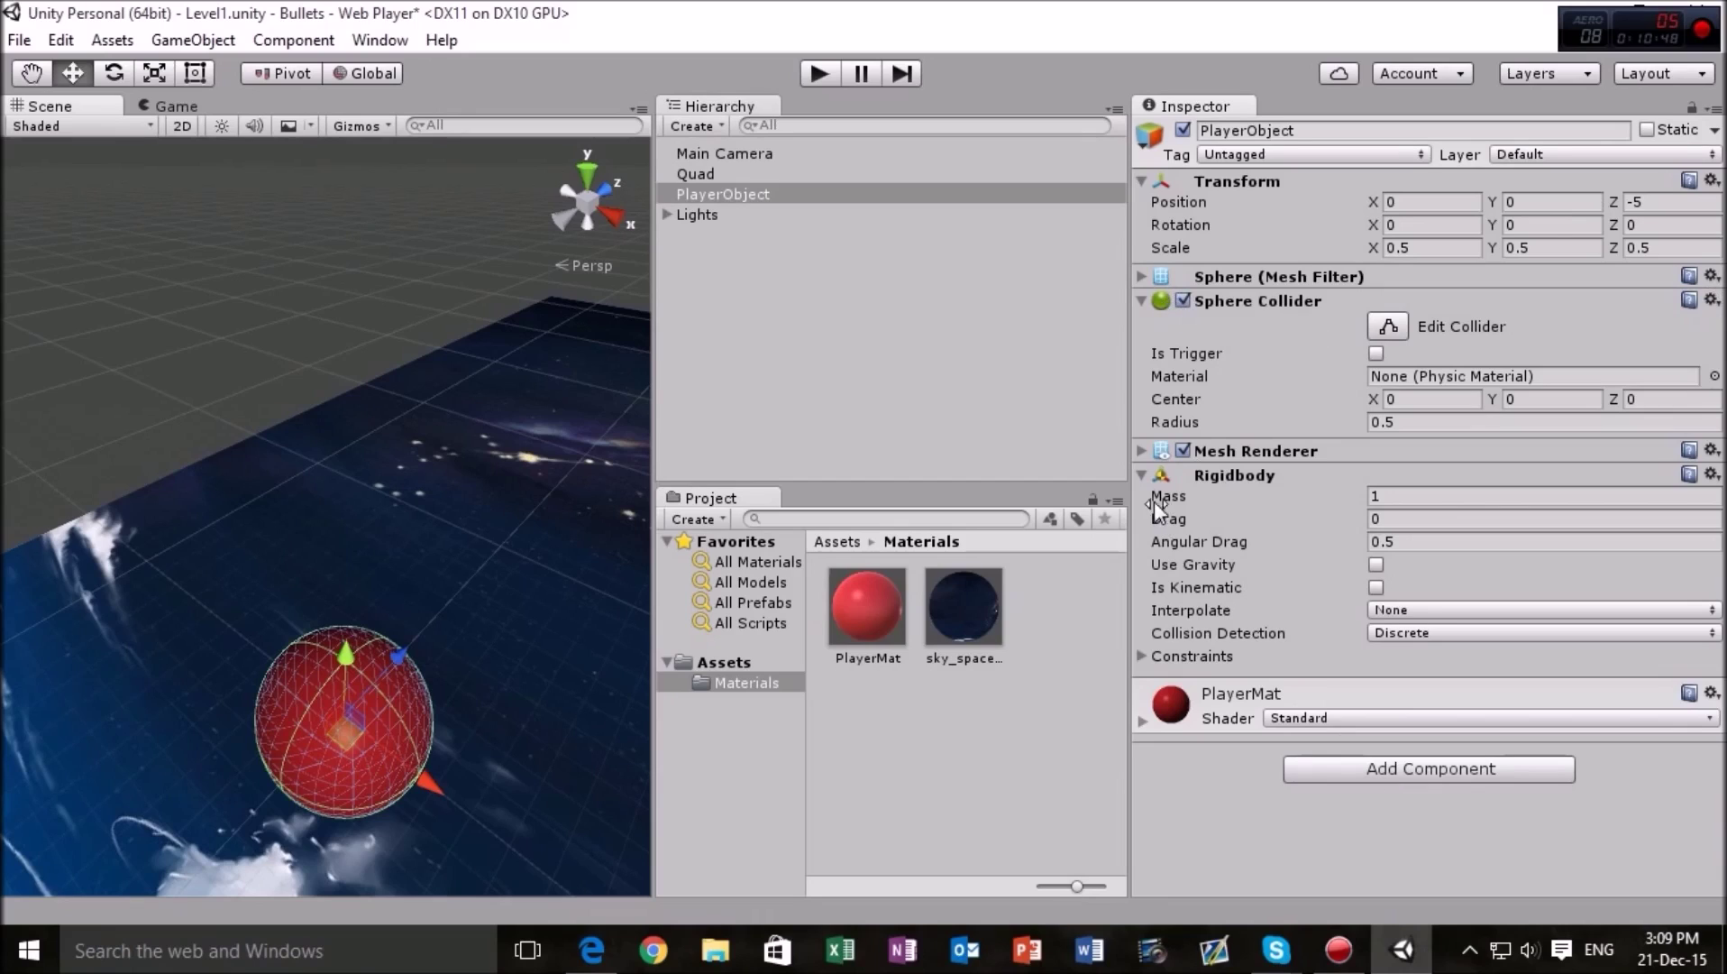
Add a Physics Box Collider to PlayerObject and collapse its component header.
left_click(1461, 774)
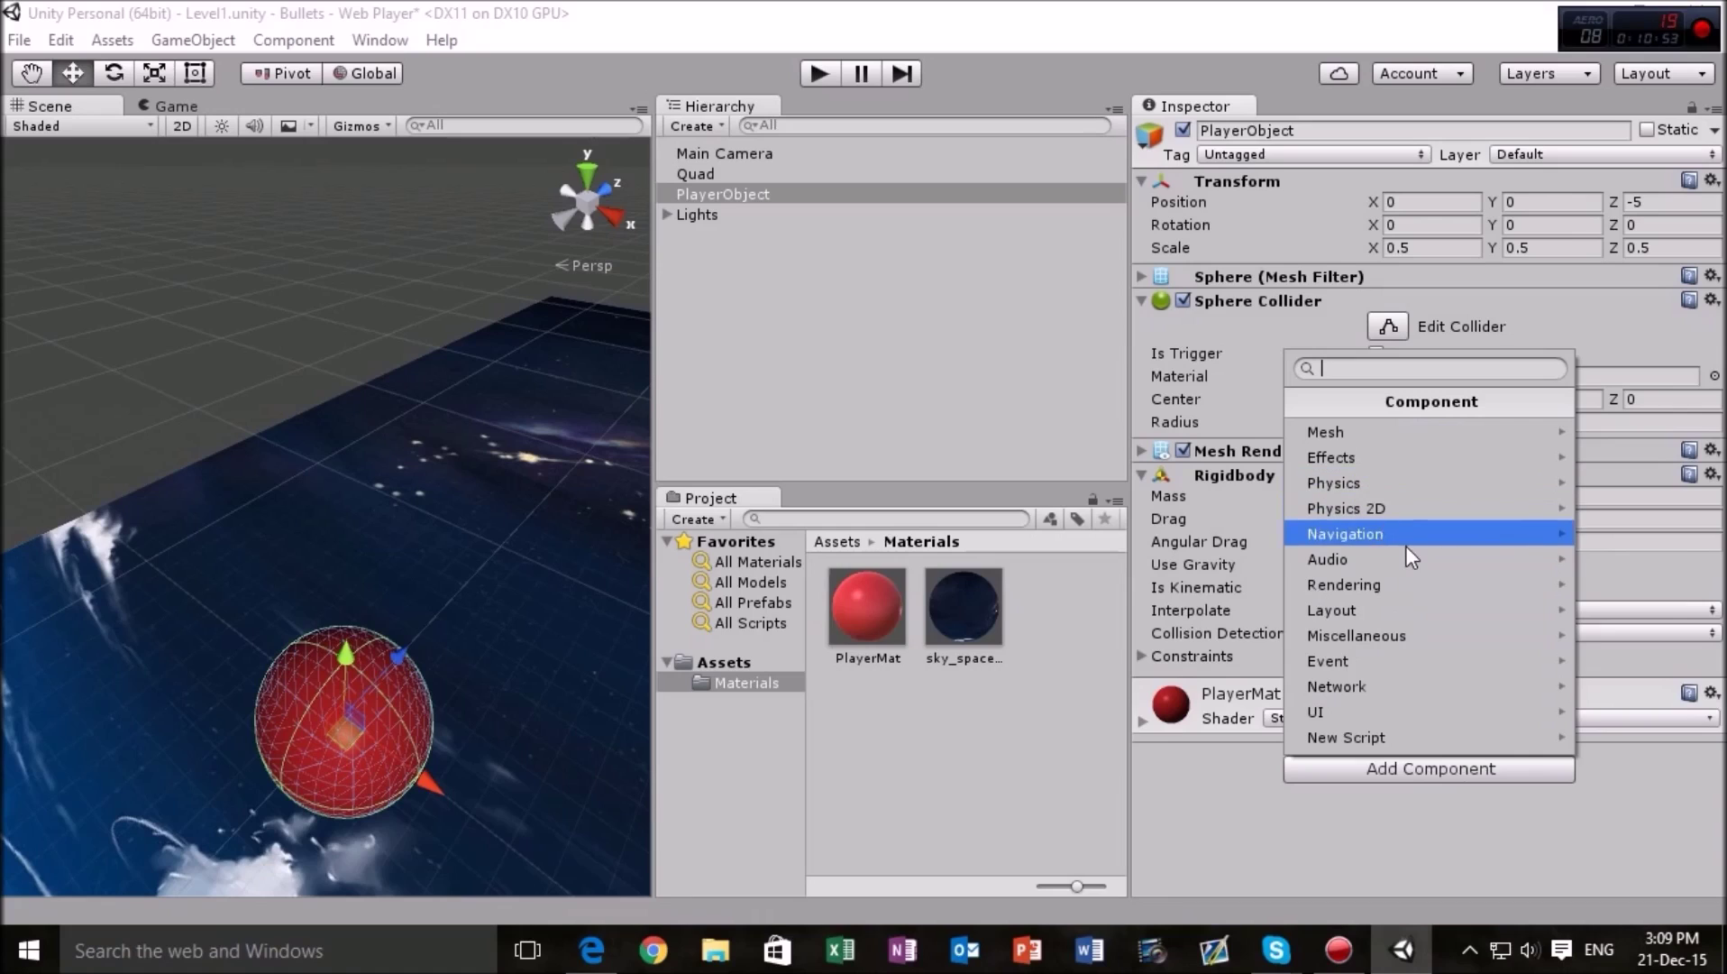
left_click(1383, 484)
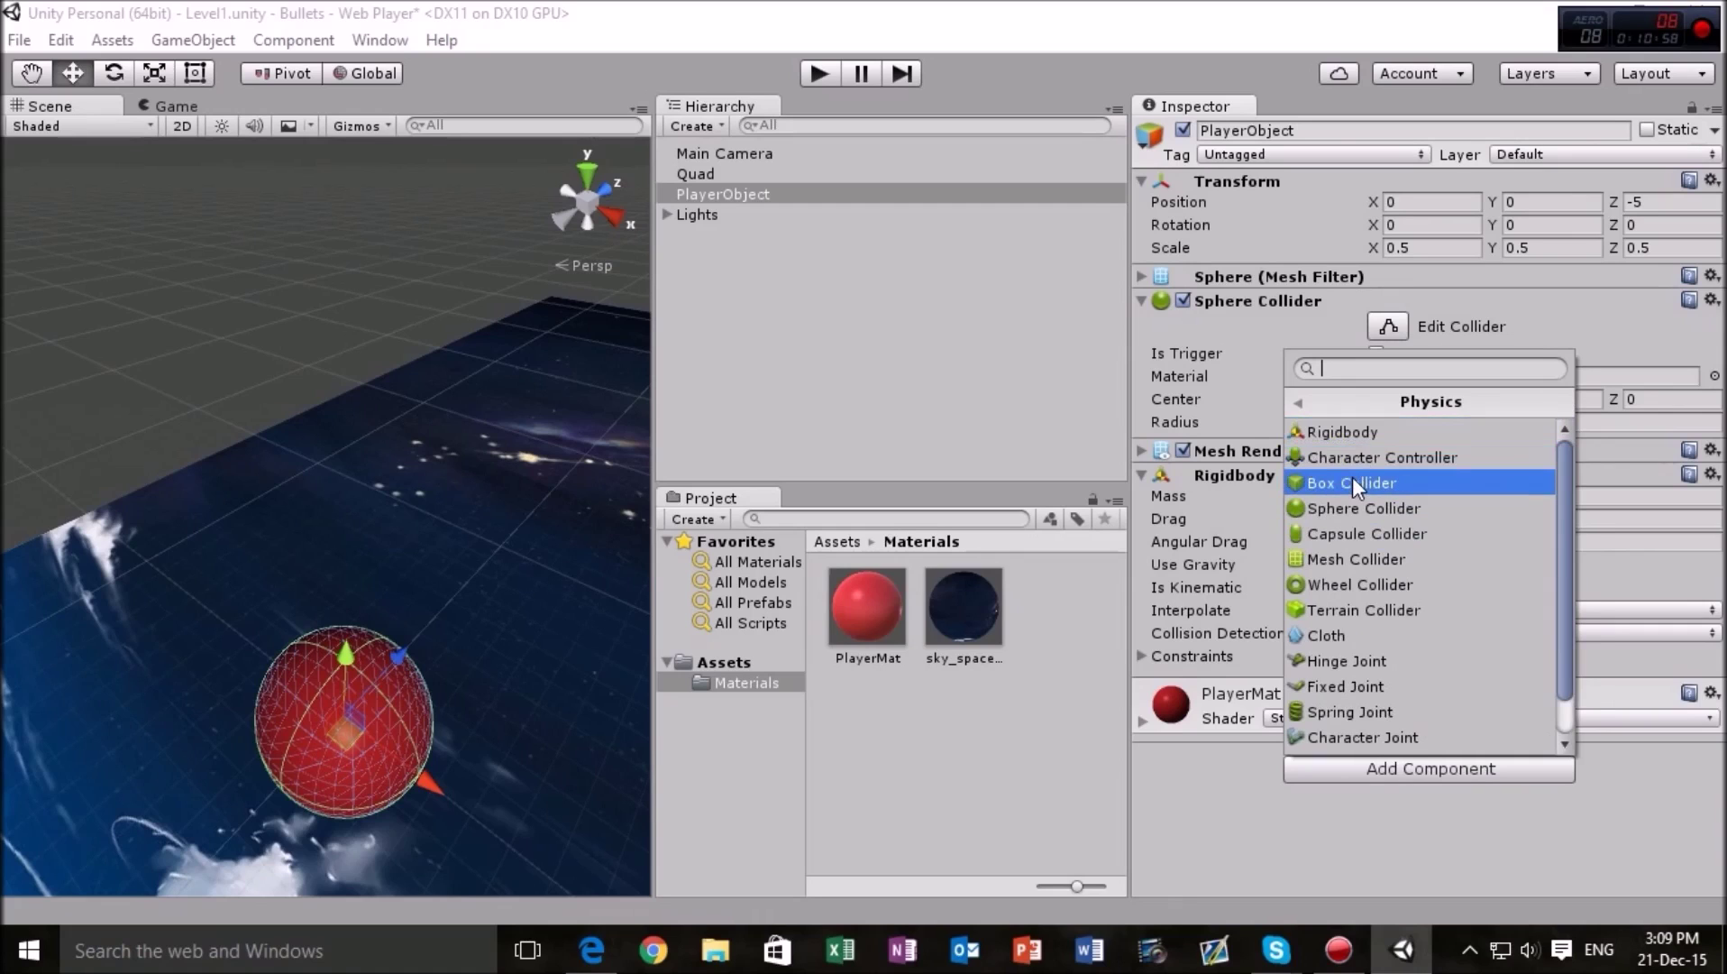
left_click(1353, 480)
scroll(495, 559, "up", 4)
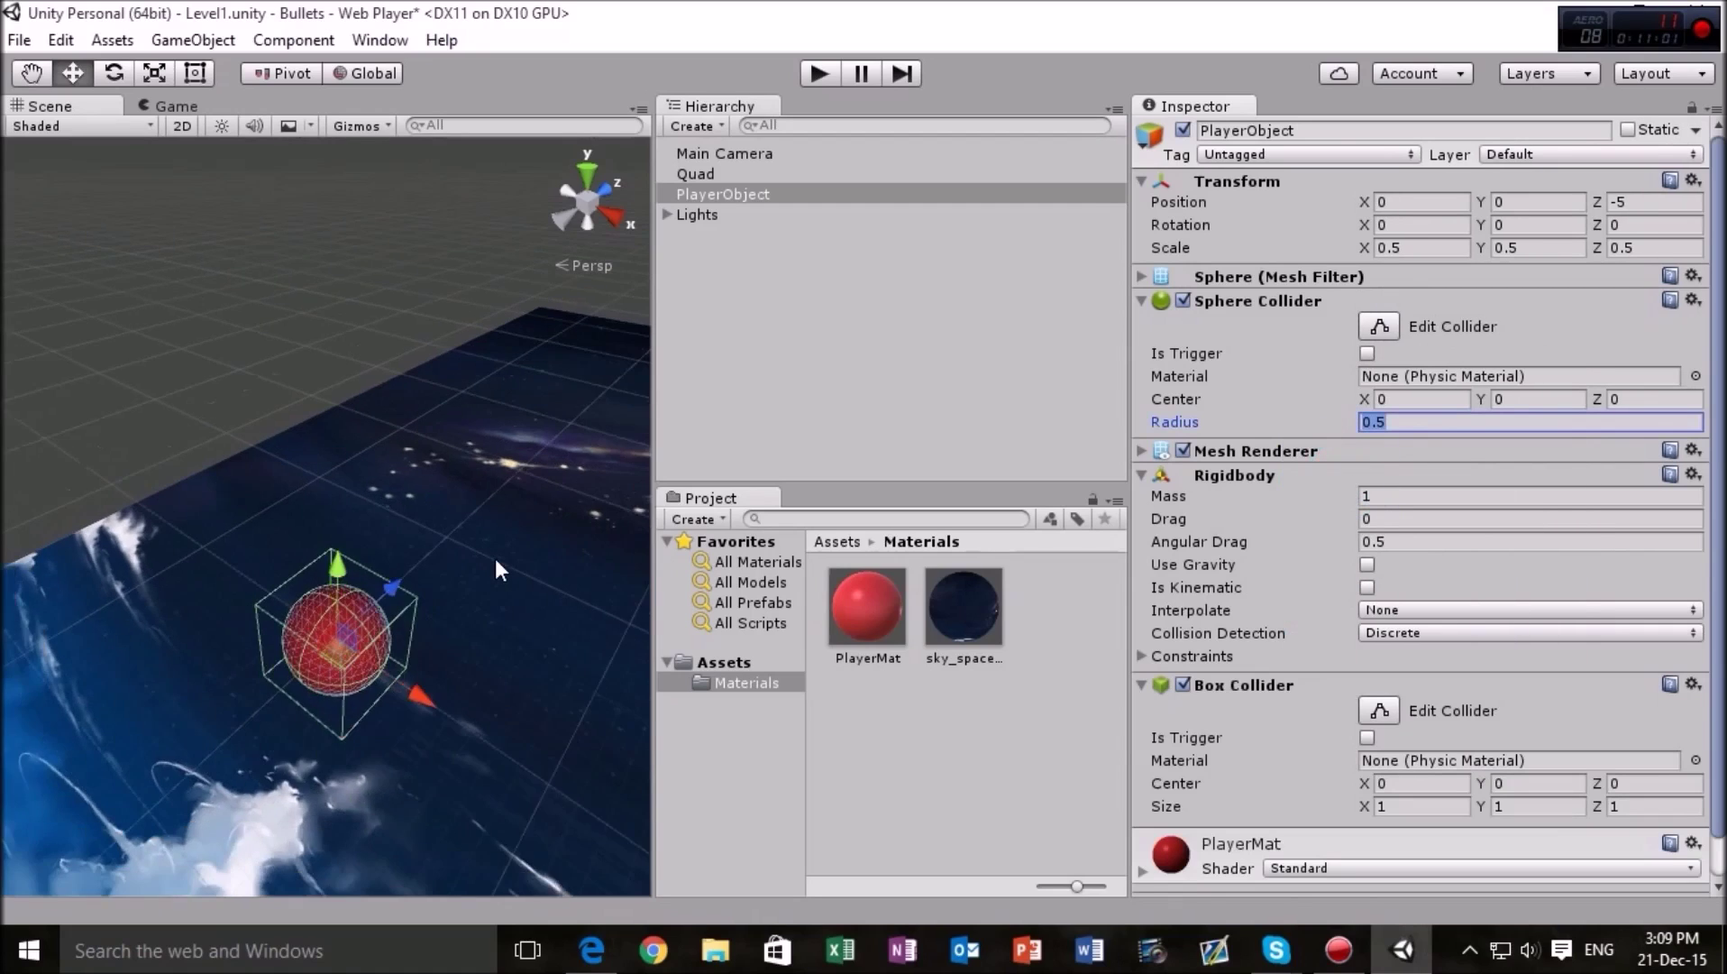
middle_click_drag(500, 559, 522, 428)
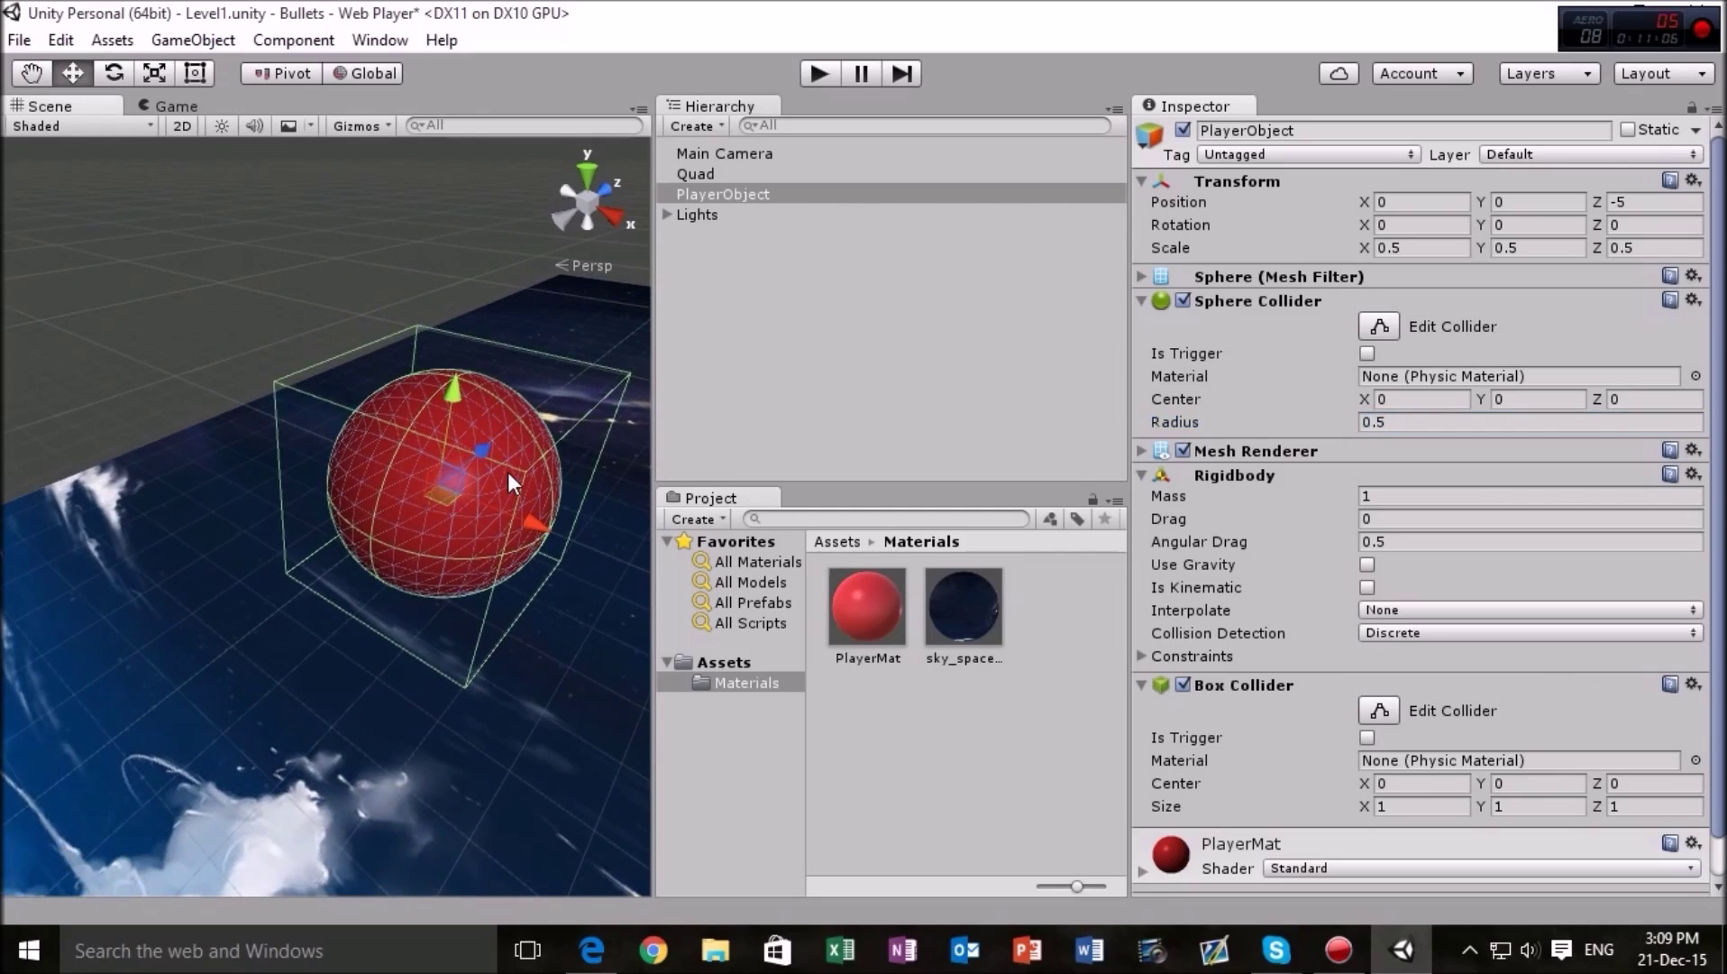
left_click(1693, 684)
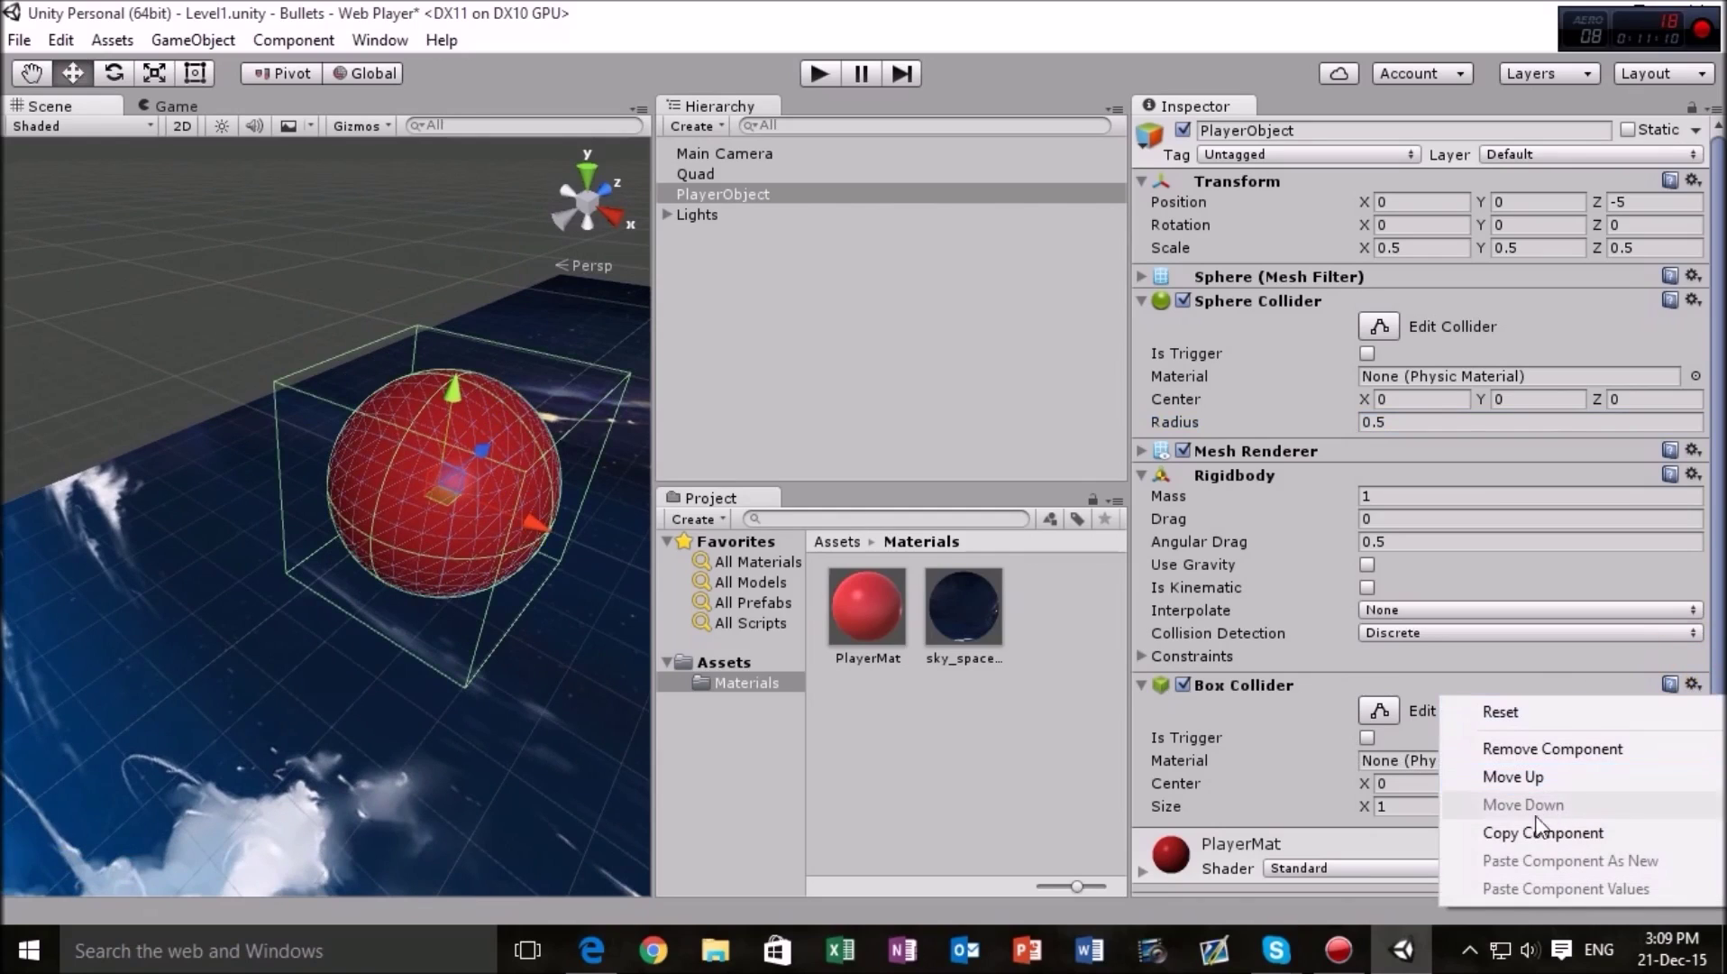
left_click(1289, 684)
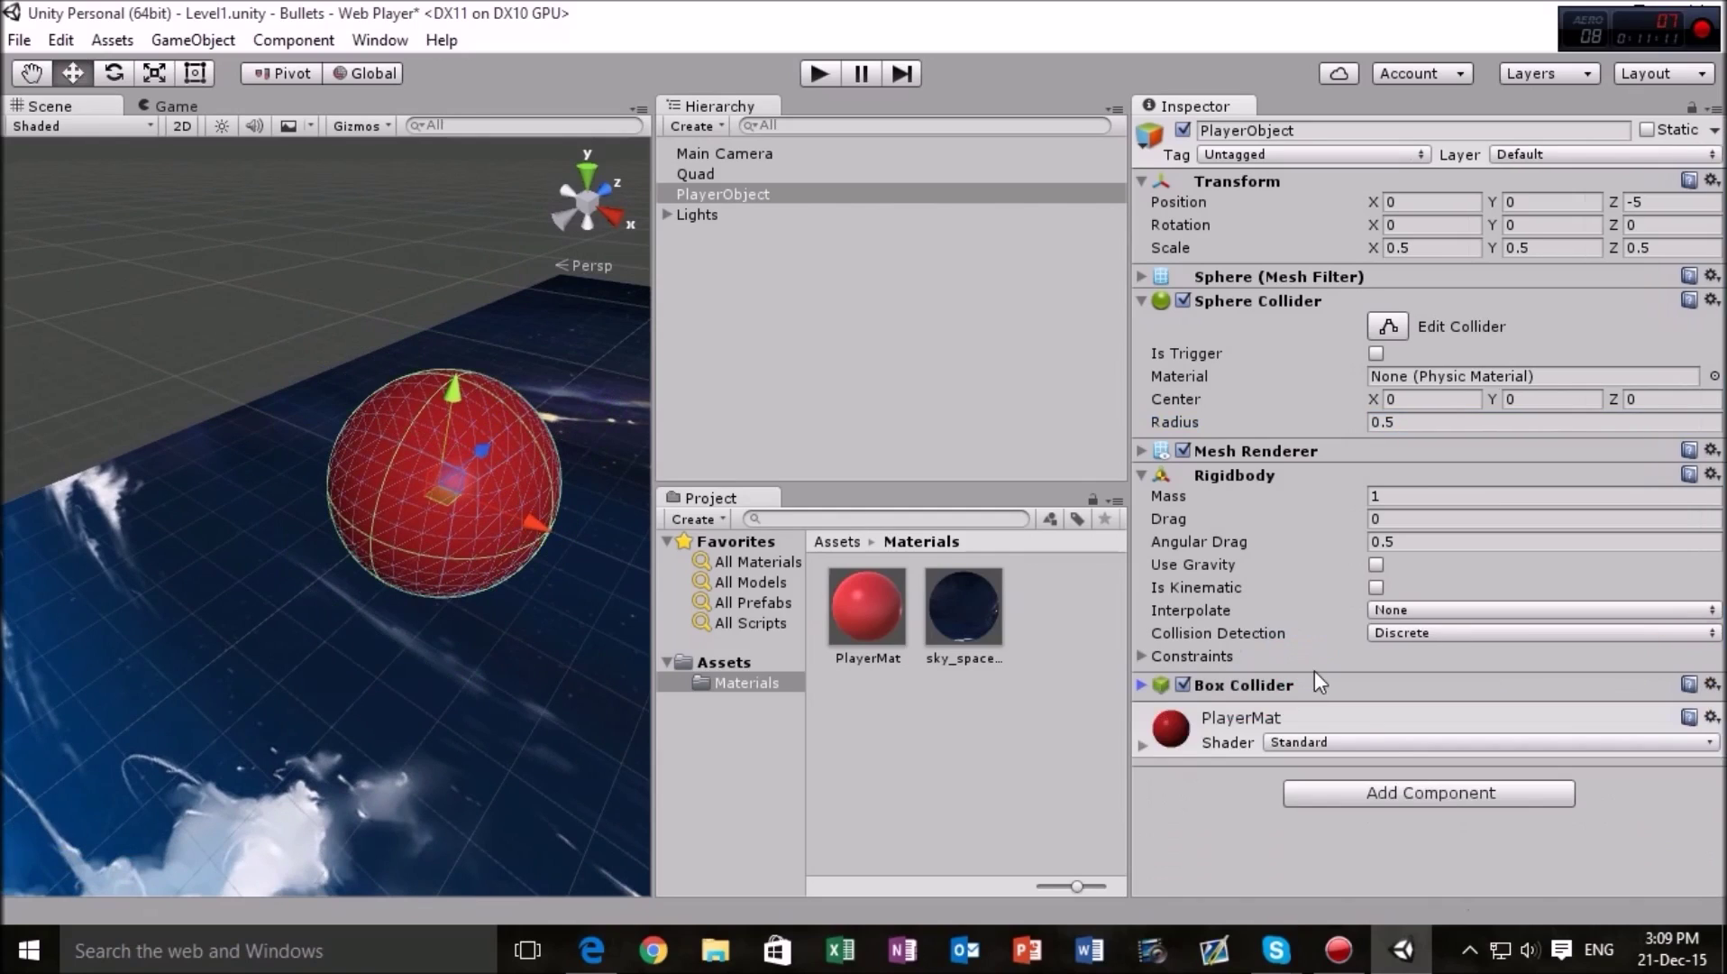
left_click(1402, 787)
Add a Capsule Collider to PlayerObject and stretch its height to 3.23 with radius 0.45.
left_click(1407, 509)
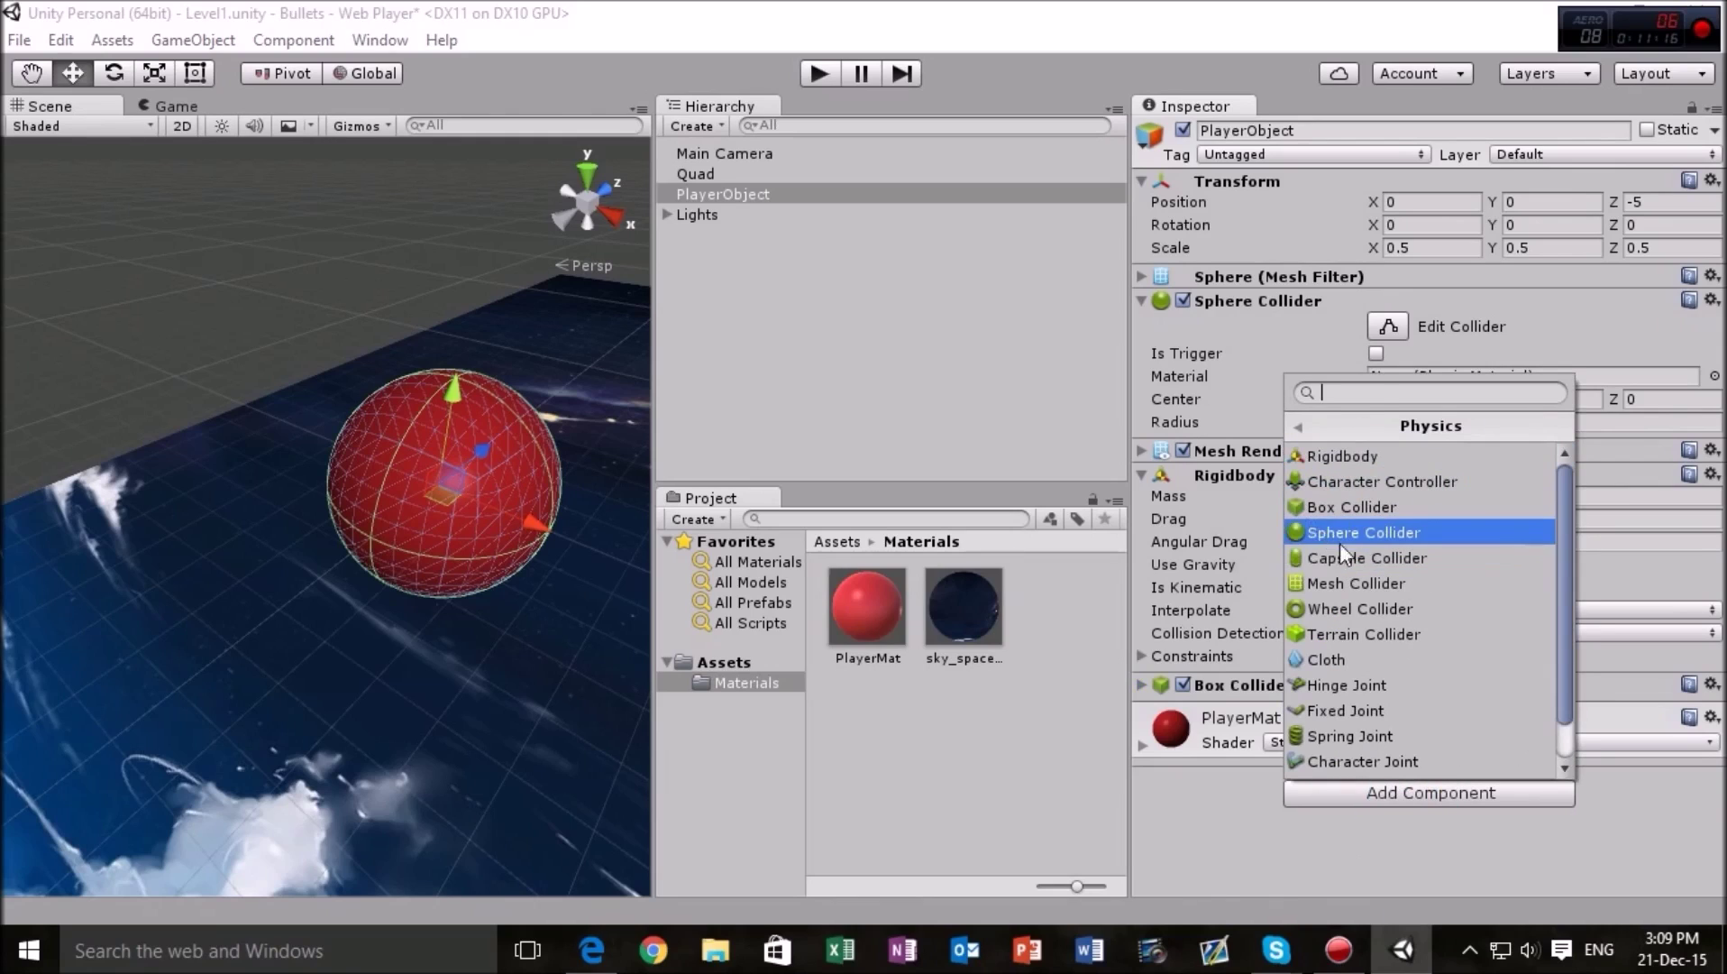
left_click(1380, 561)
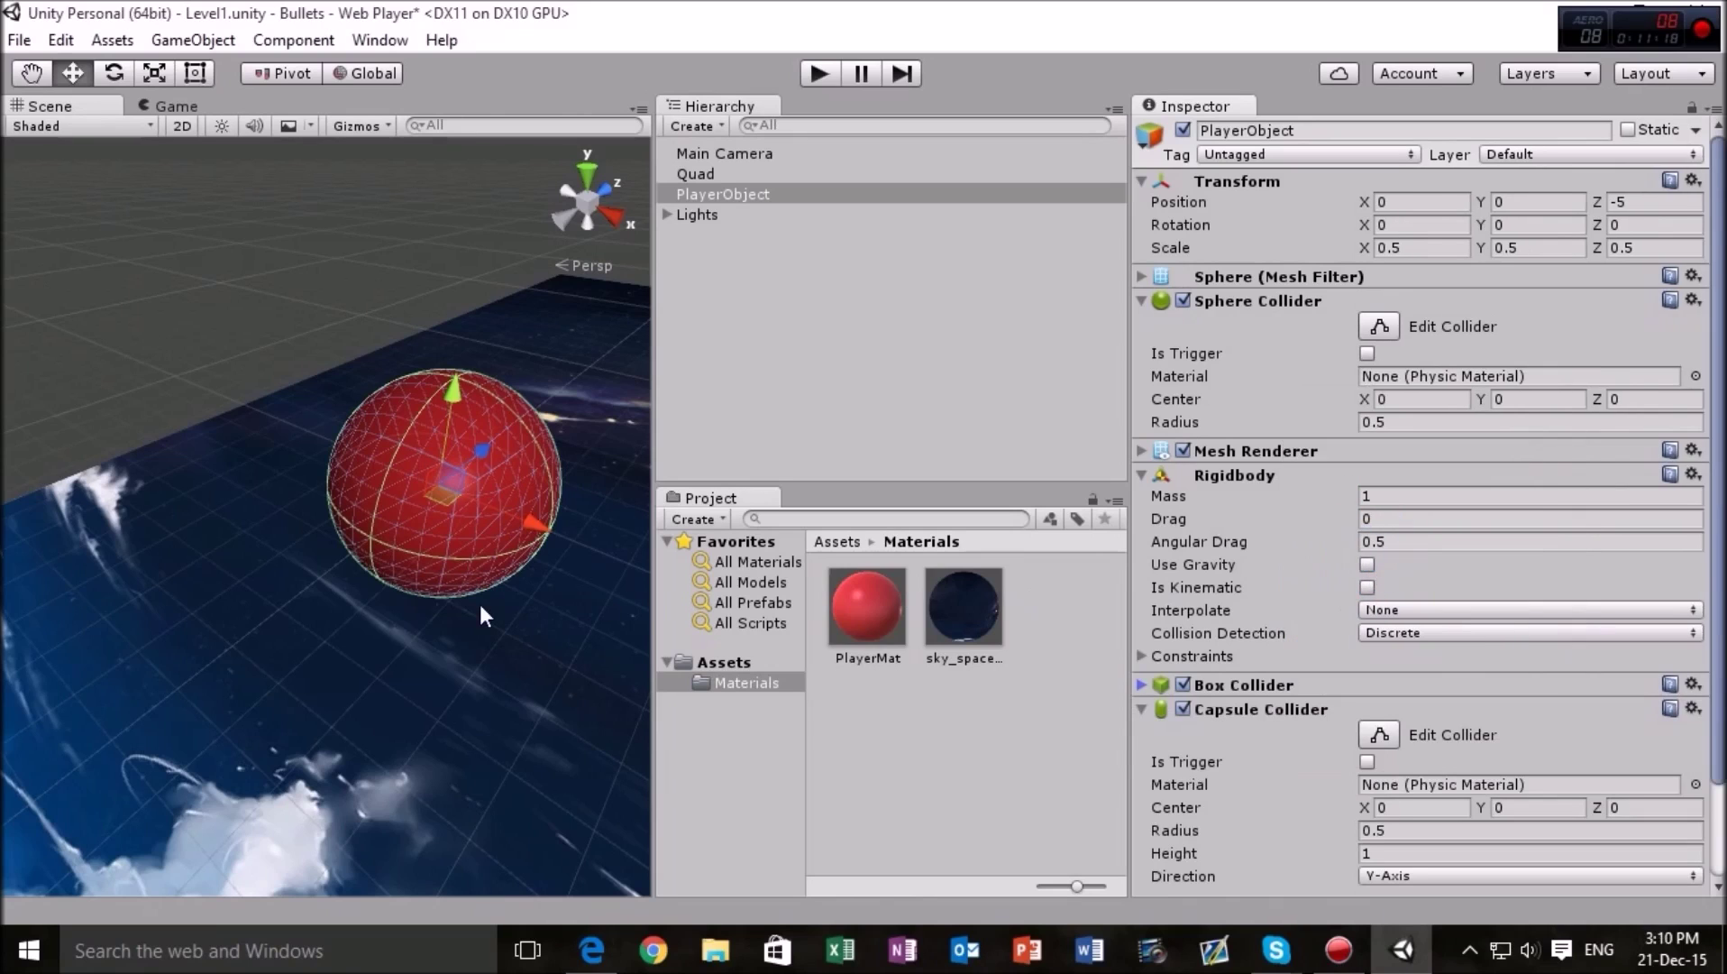
middle_click_drag(482, 609, 429, 774)
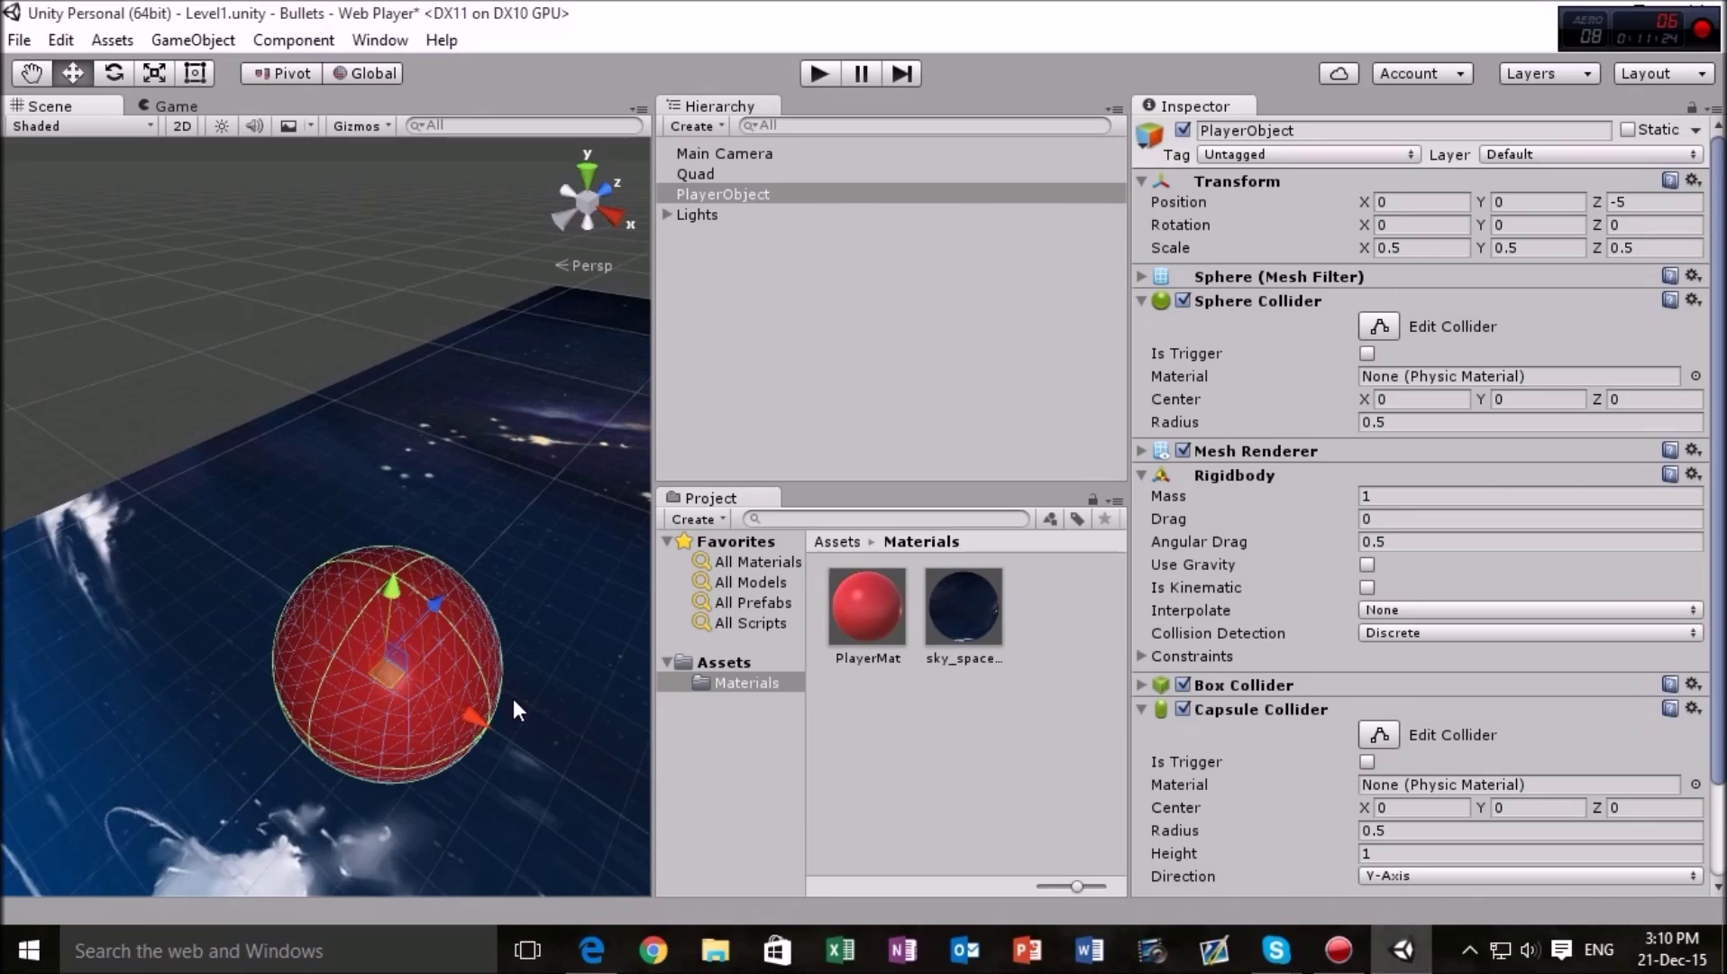
middle_click_drag(513, 698, 424, 631)
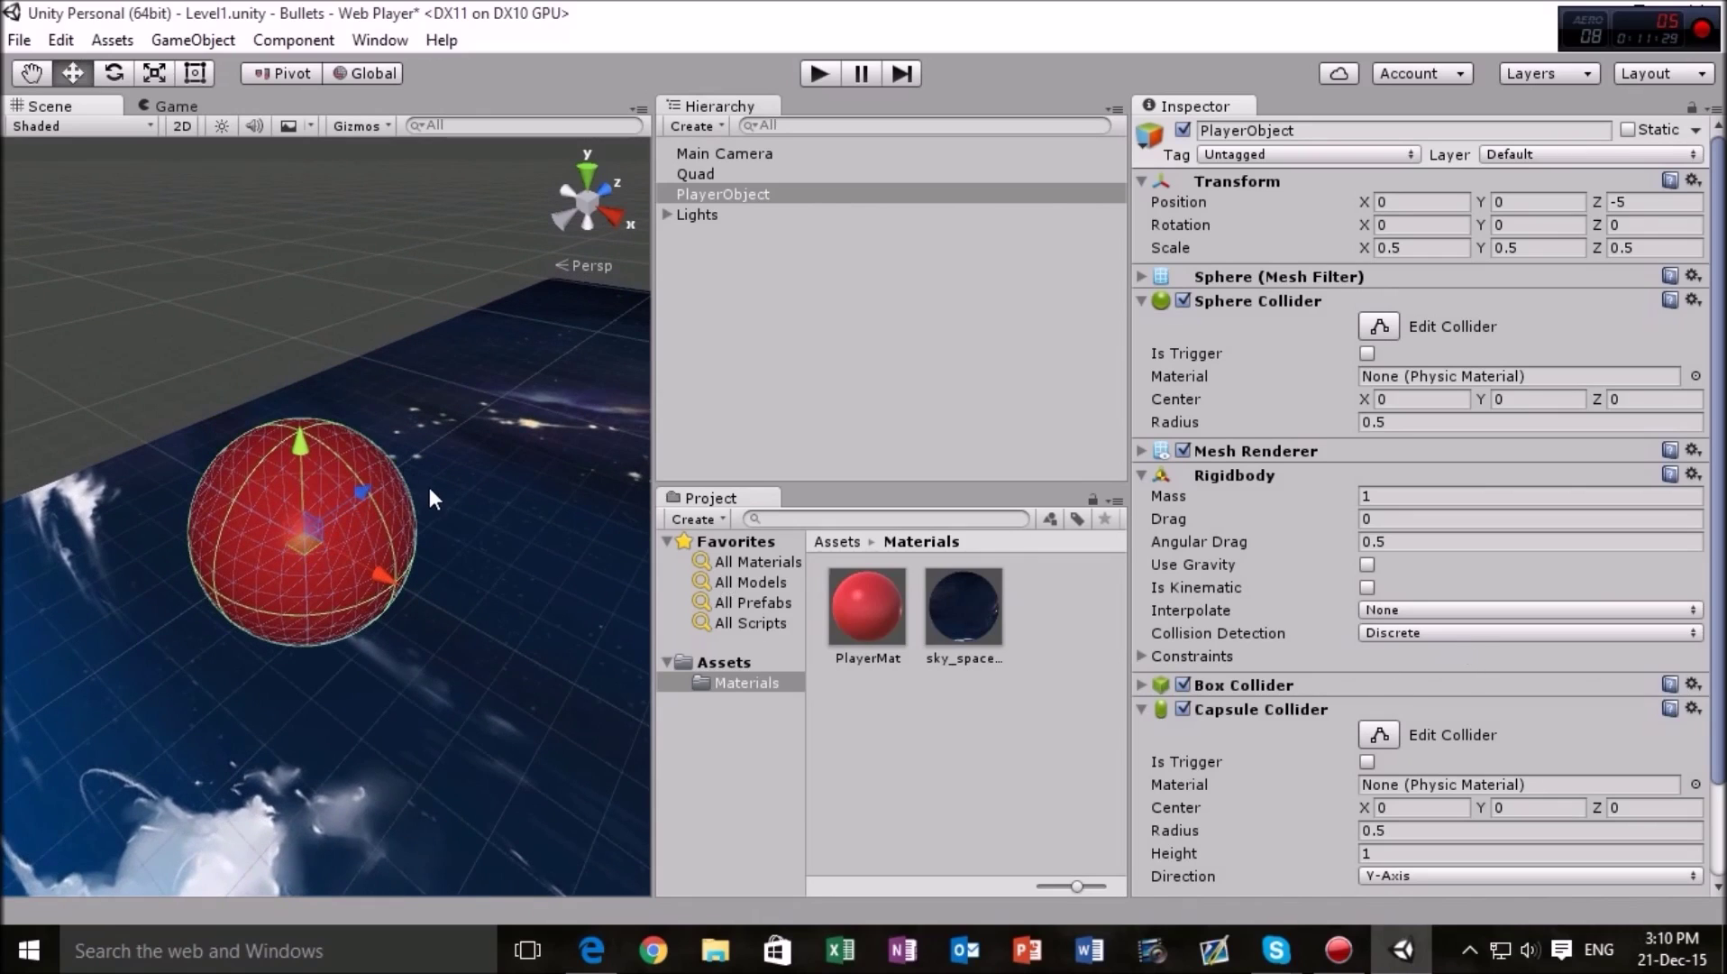
middle_click_drag(429, 487, 523, 464)
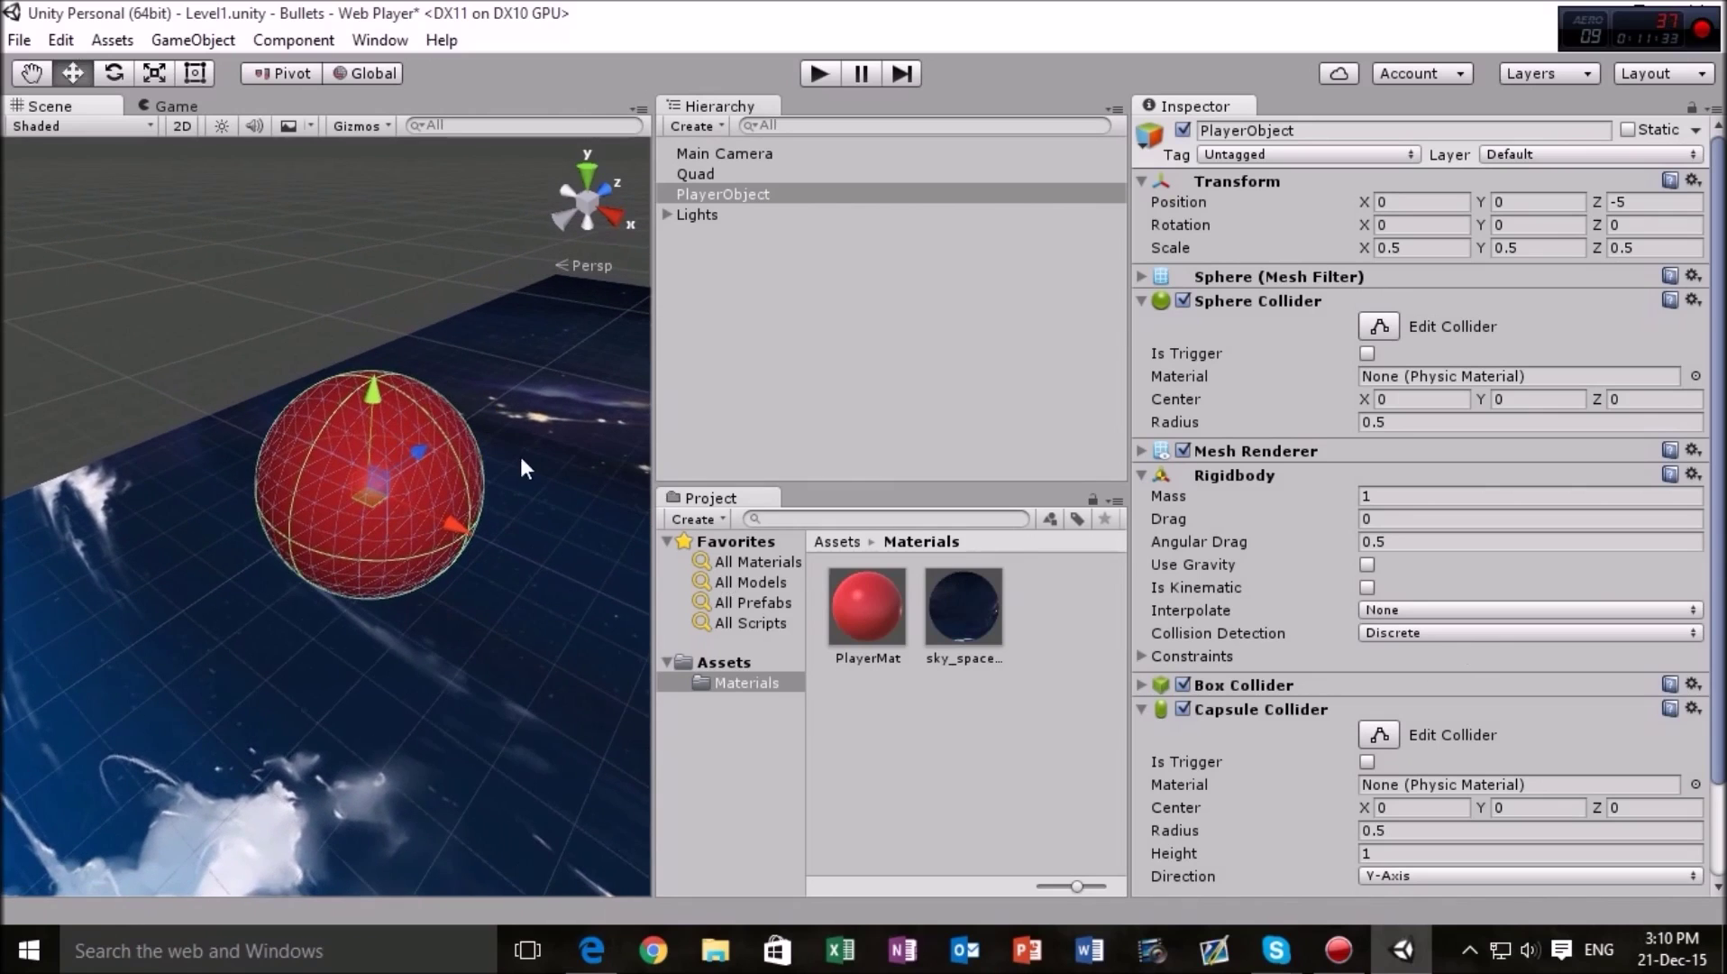
left_click_drag(1243, 740, 1127, 726)
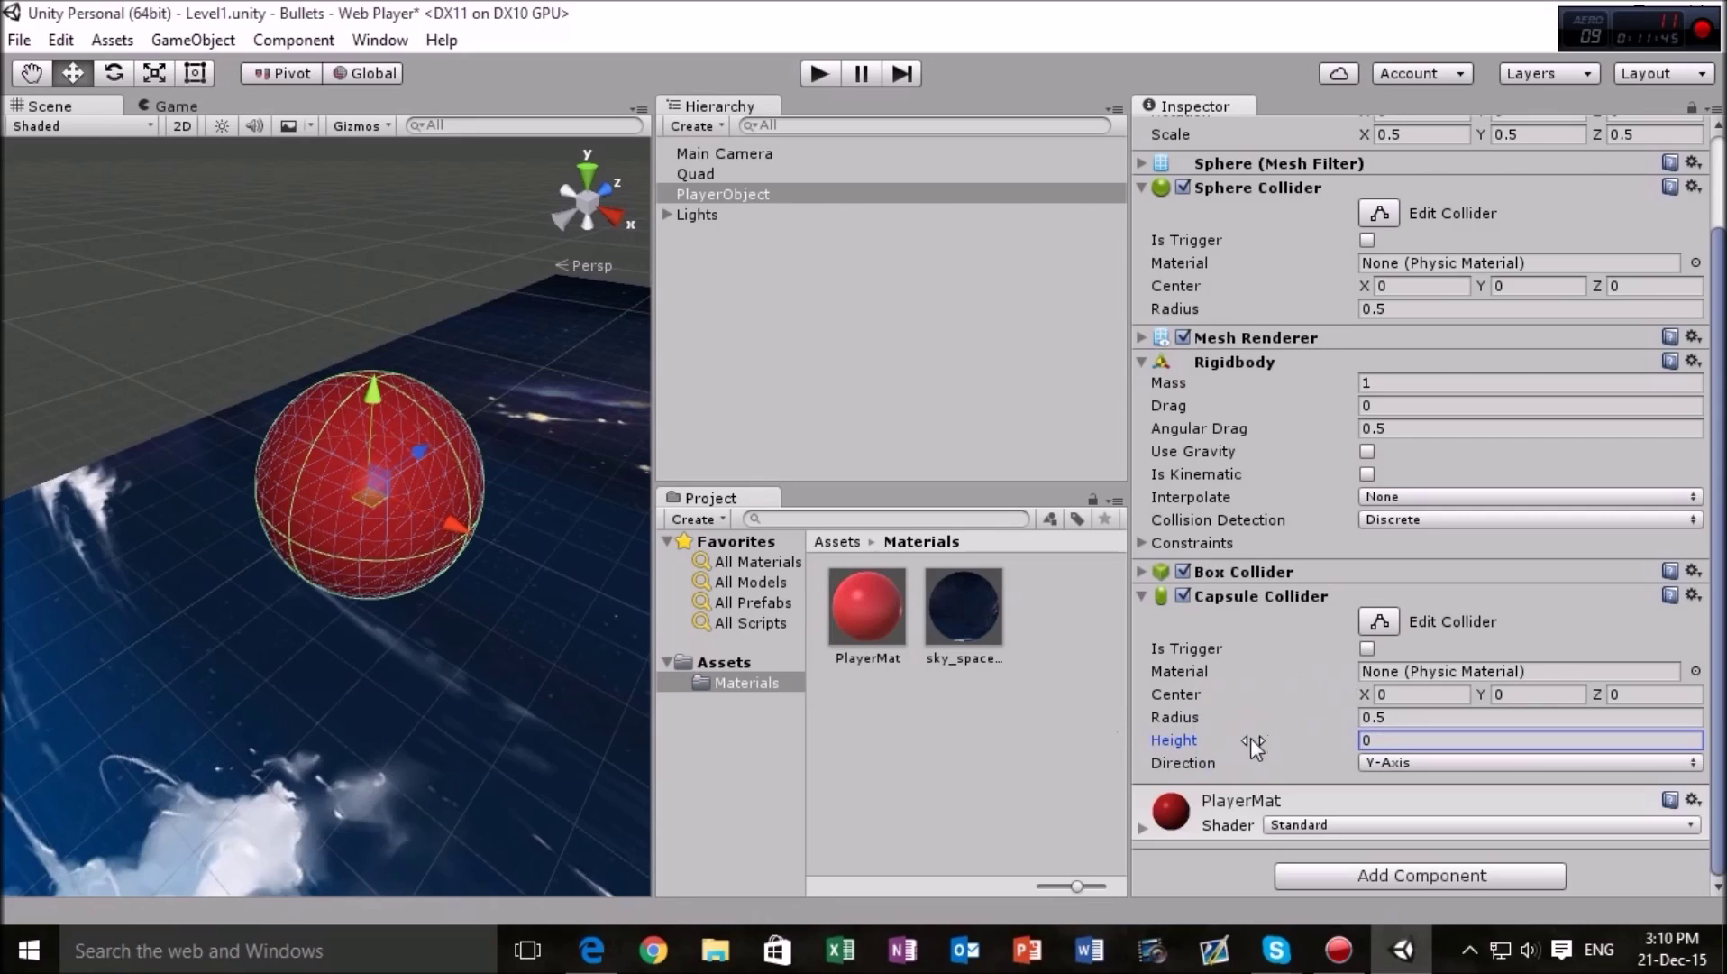
mouse_move(1299, 730)
left_mouse_down()
mouse_move(1432, 726)
mouse_move(1368, 744)
mouse_move(1329, 710)
mouse_move(1266, 714)
mouse_move(1272, 731)
mouse_move(1321, 742)
mouse_move(1329, 715)
mouse_move(1314, 715)
mouse_move(1327, 729)
left_mouse_up()
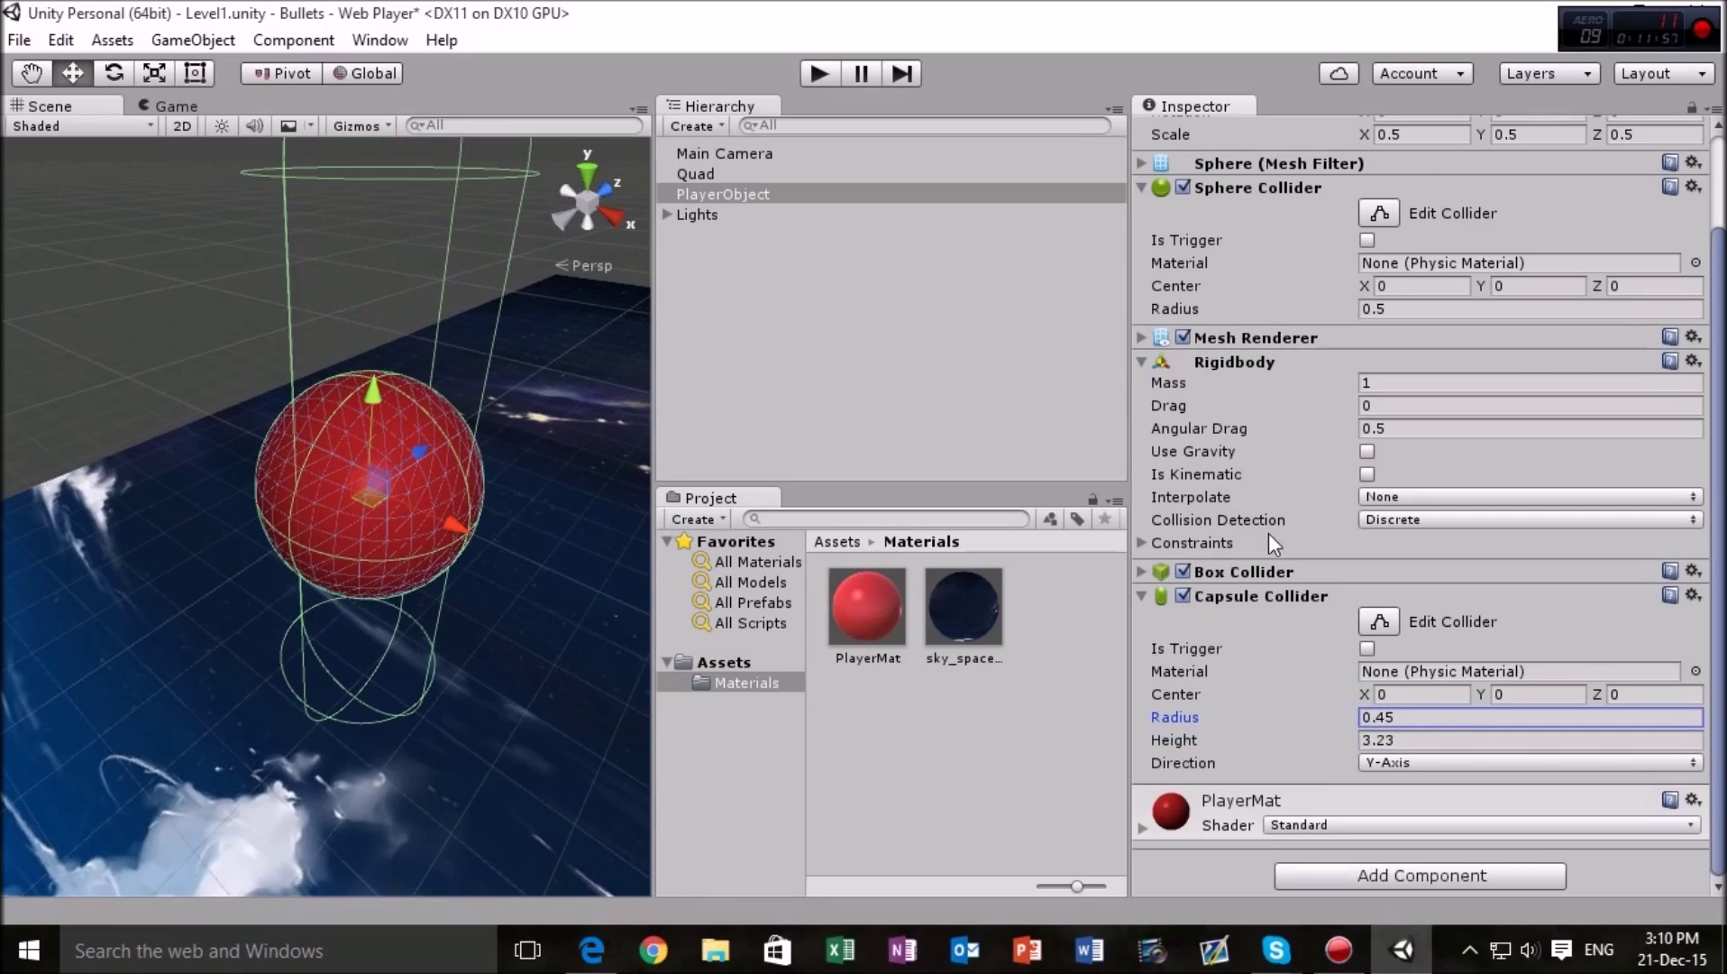
Add a Mesh Collider to PlayerObject and try dropping PlayerMat into its Mesh field.
left_click(1422, 874)
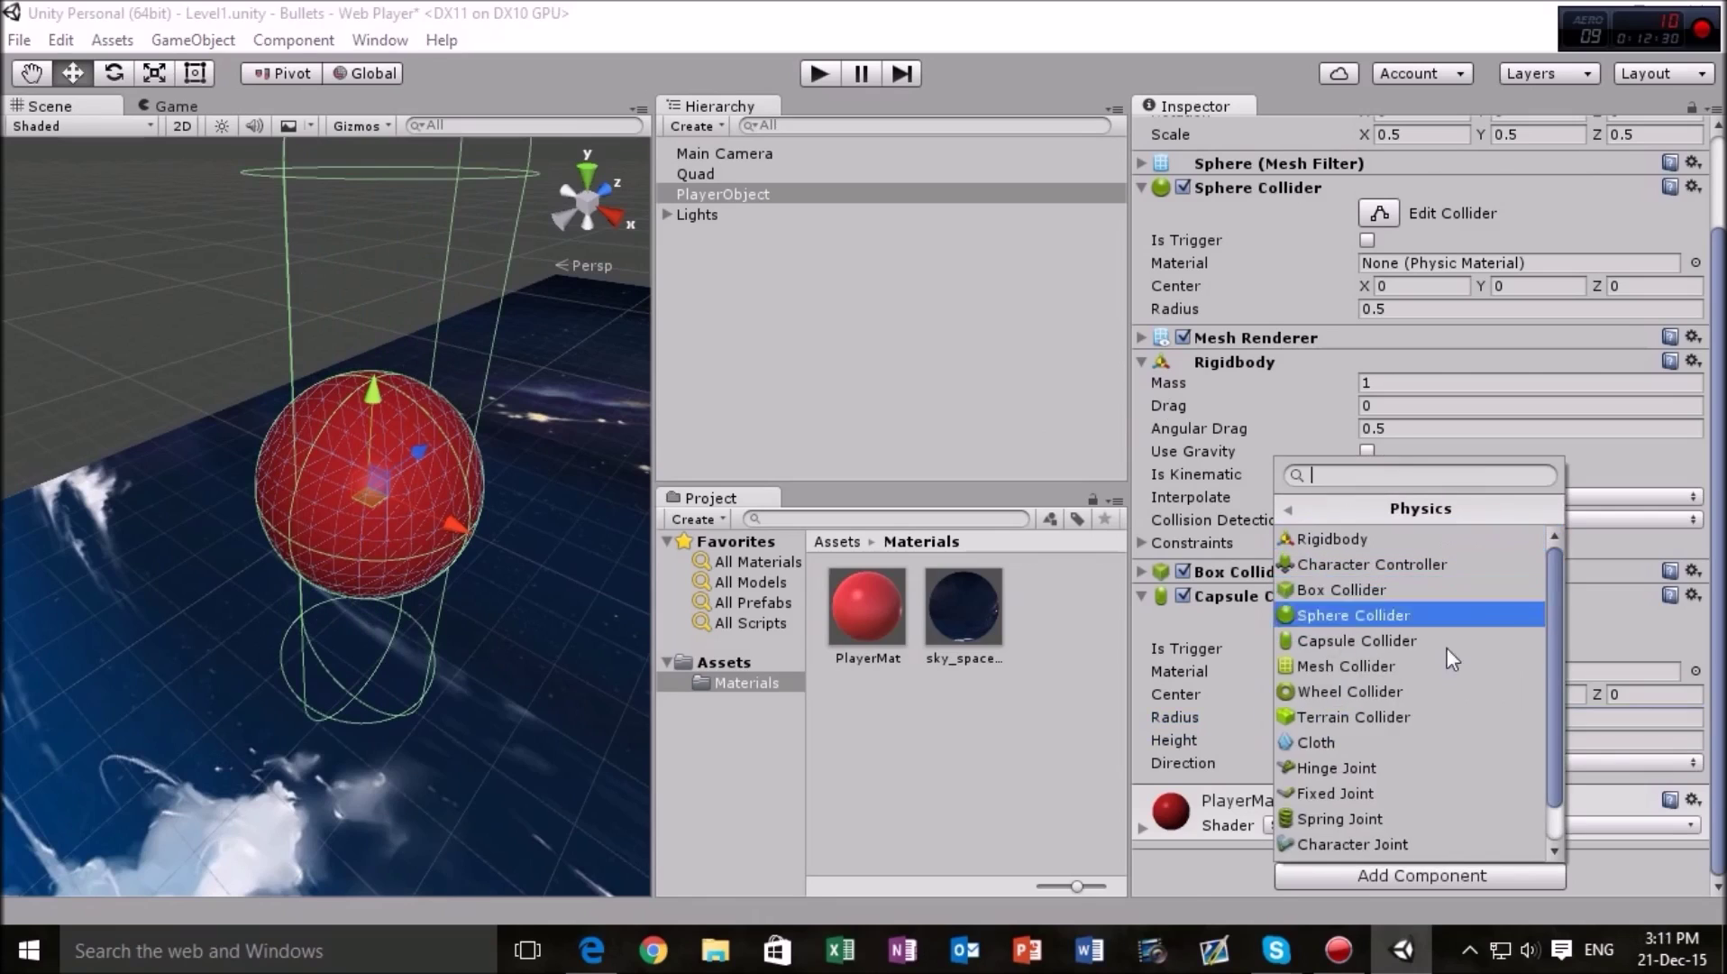
left_click(1364, 663)
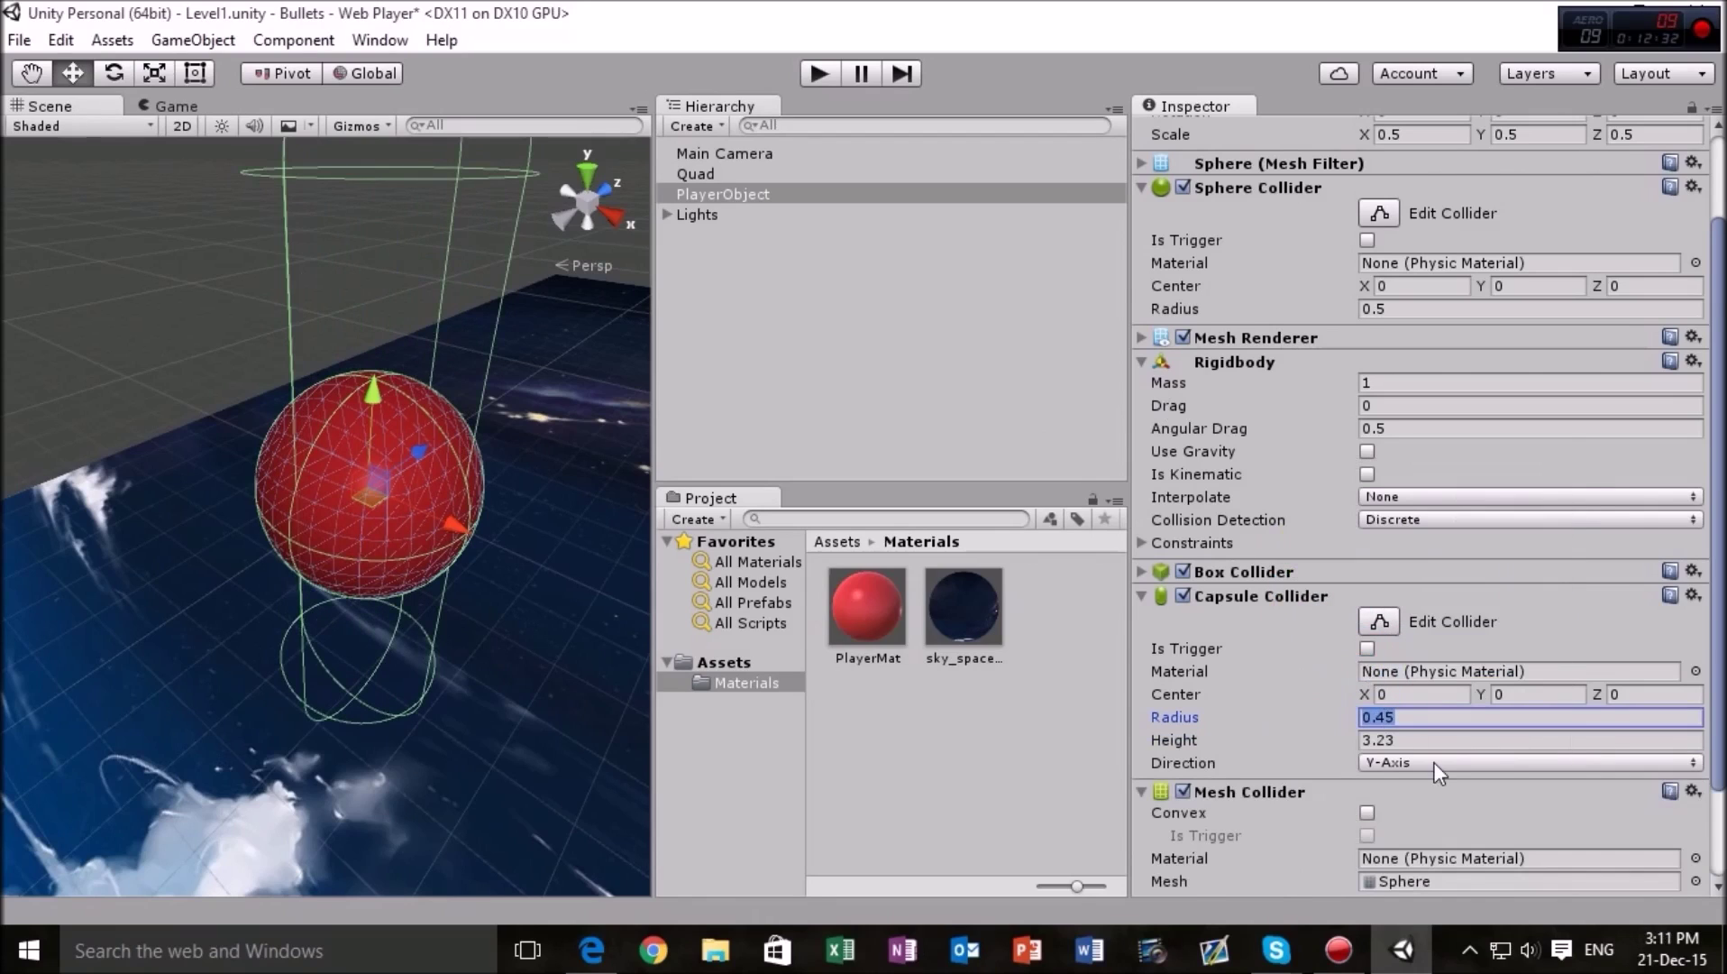
scroll(1433, 762, "down", 3)
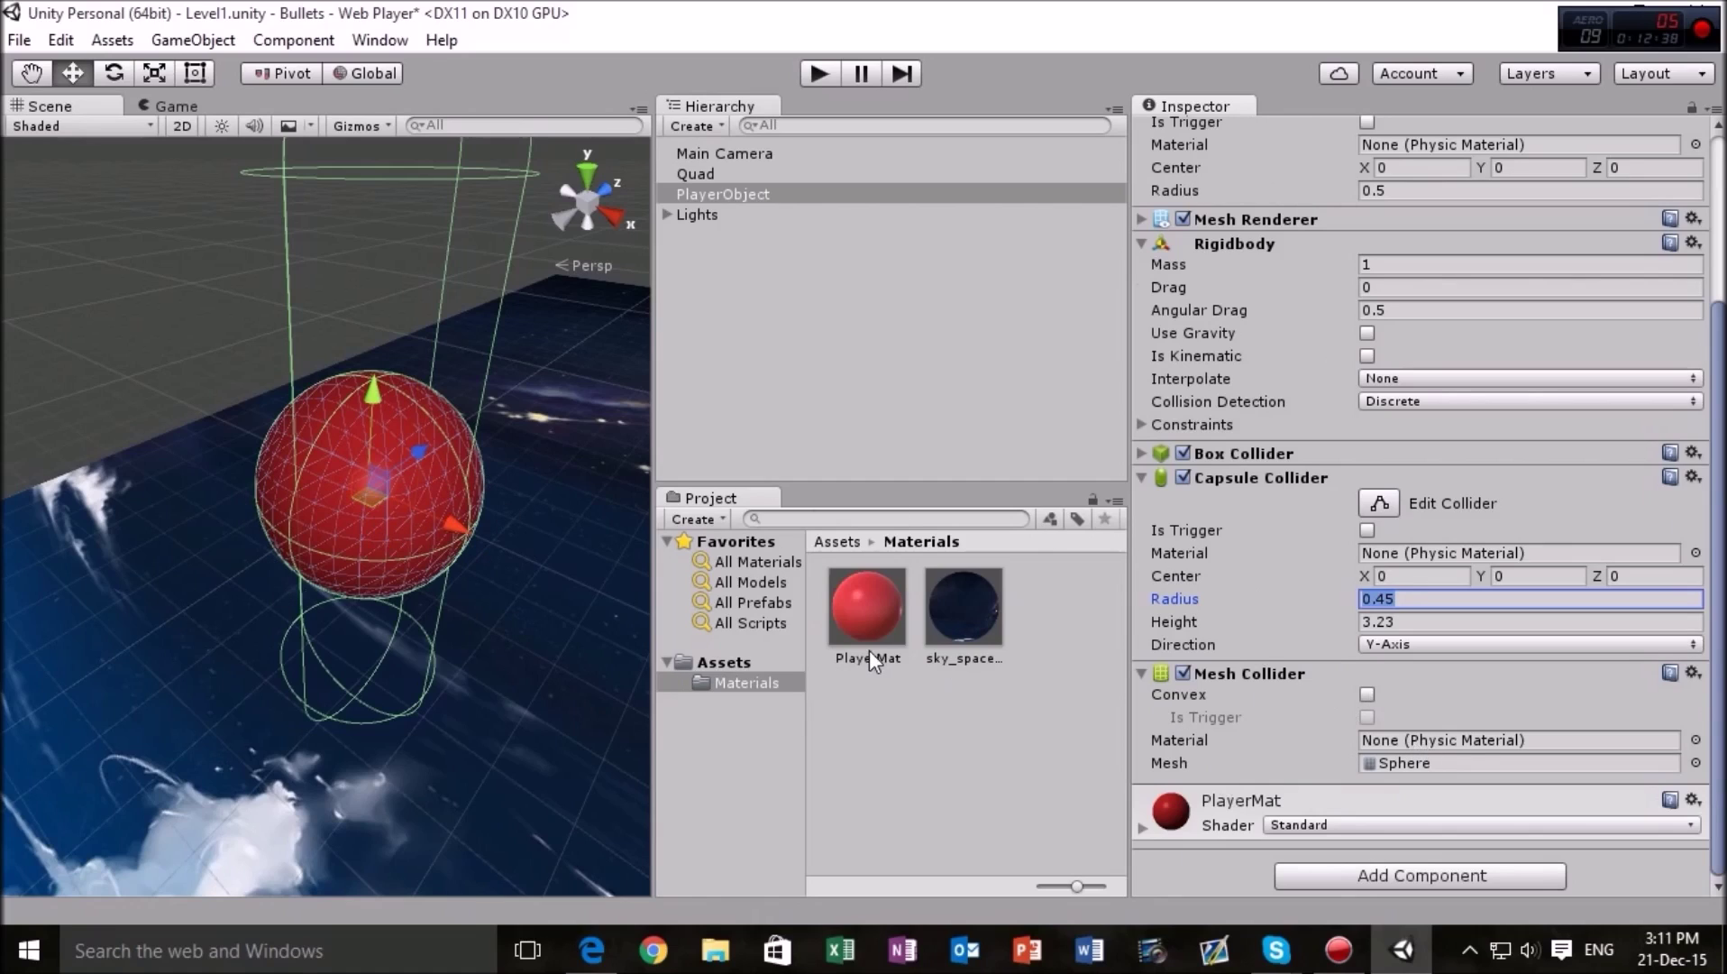
left_click_drag(871, 632, 1486, 751)
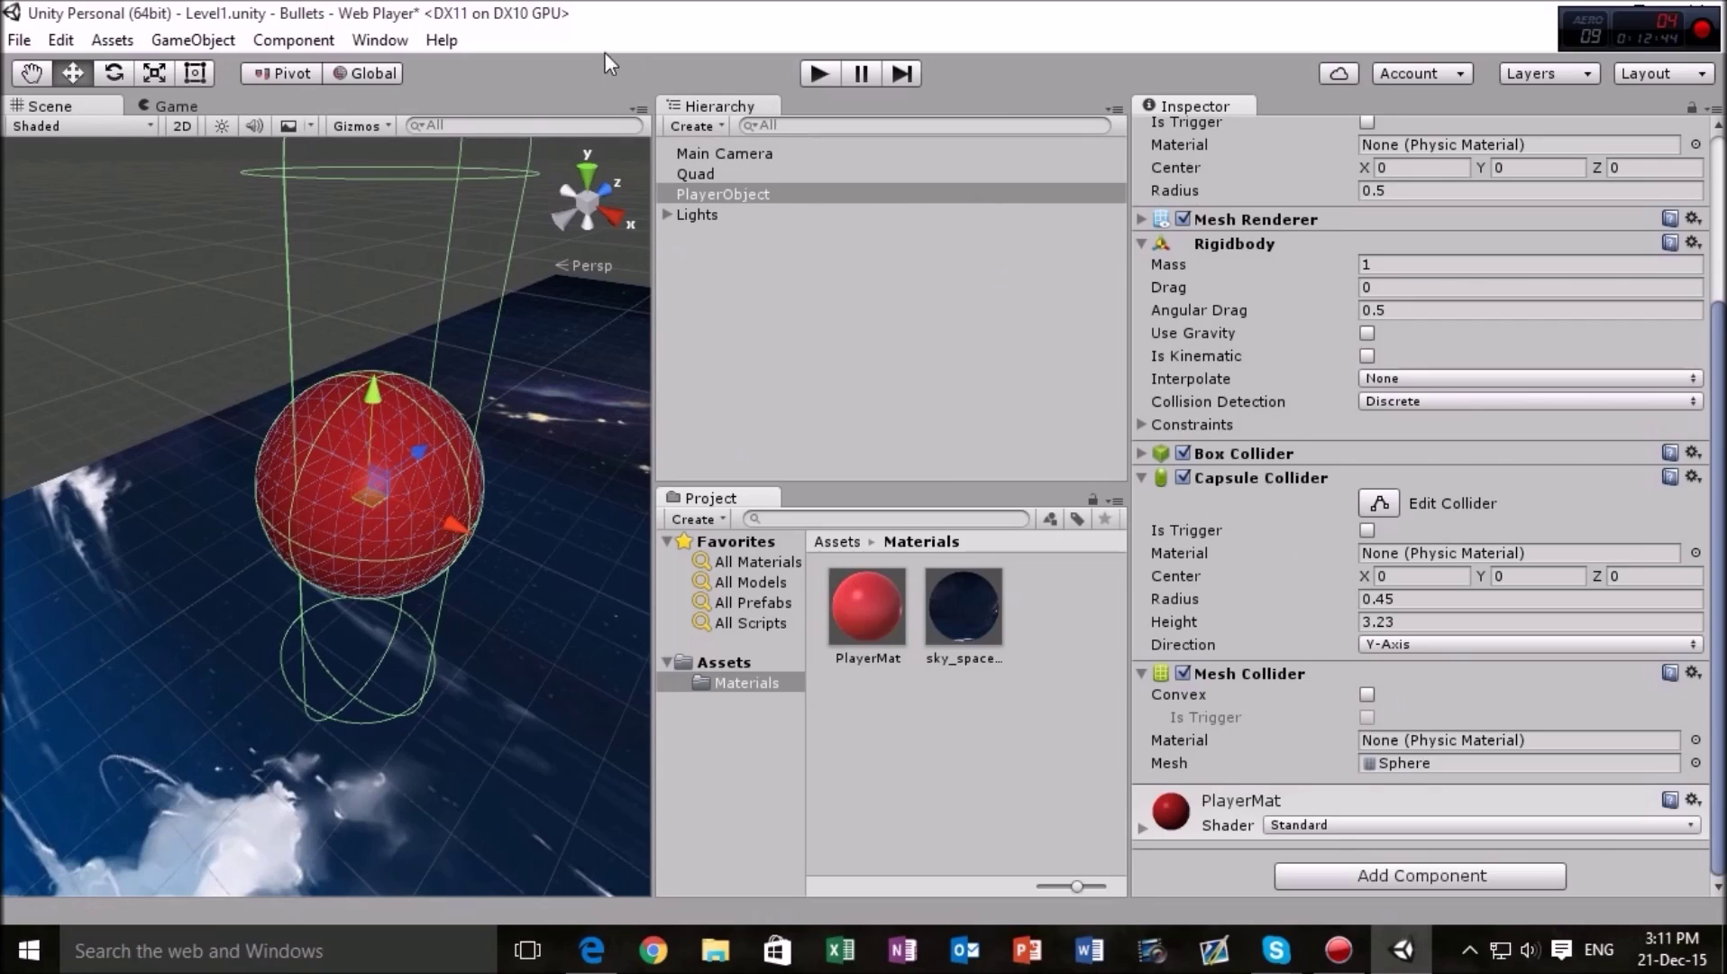
Browse the Physics components again and dismiss the list without adding anything.
left_click(1398, 872)
left_click(1404, 589)
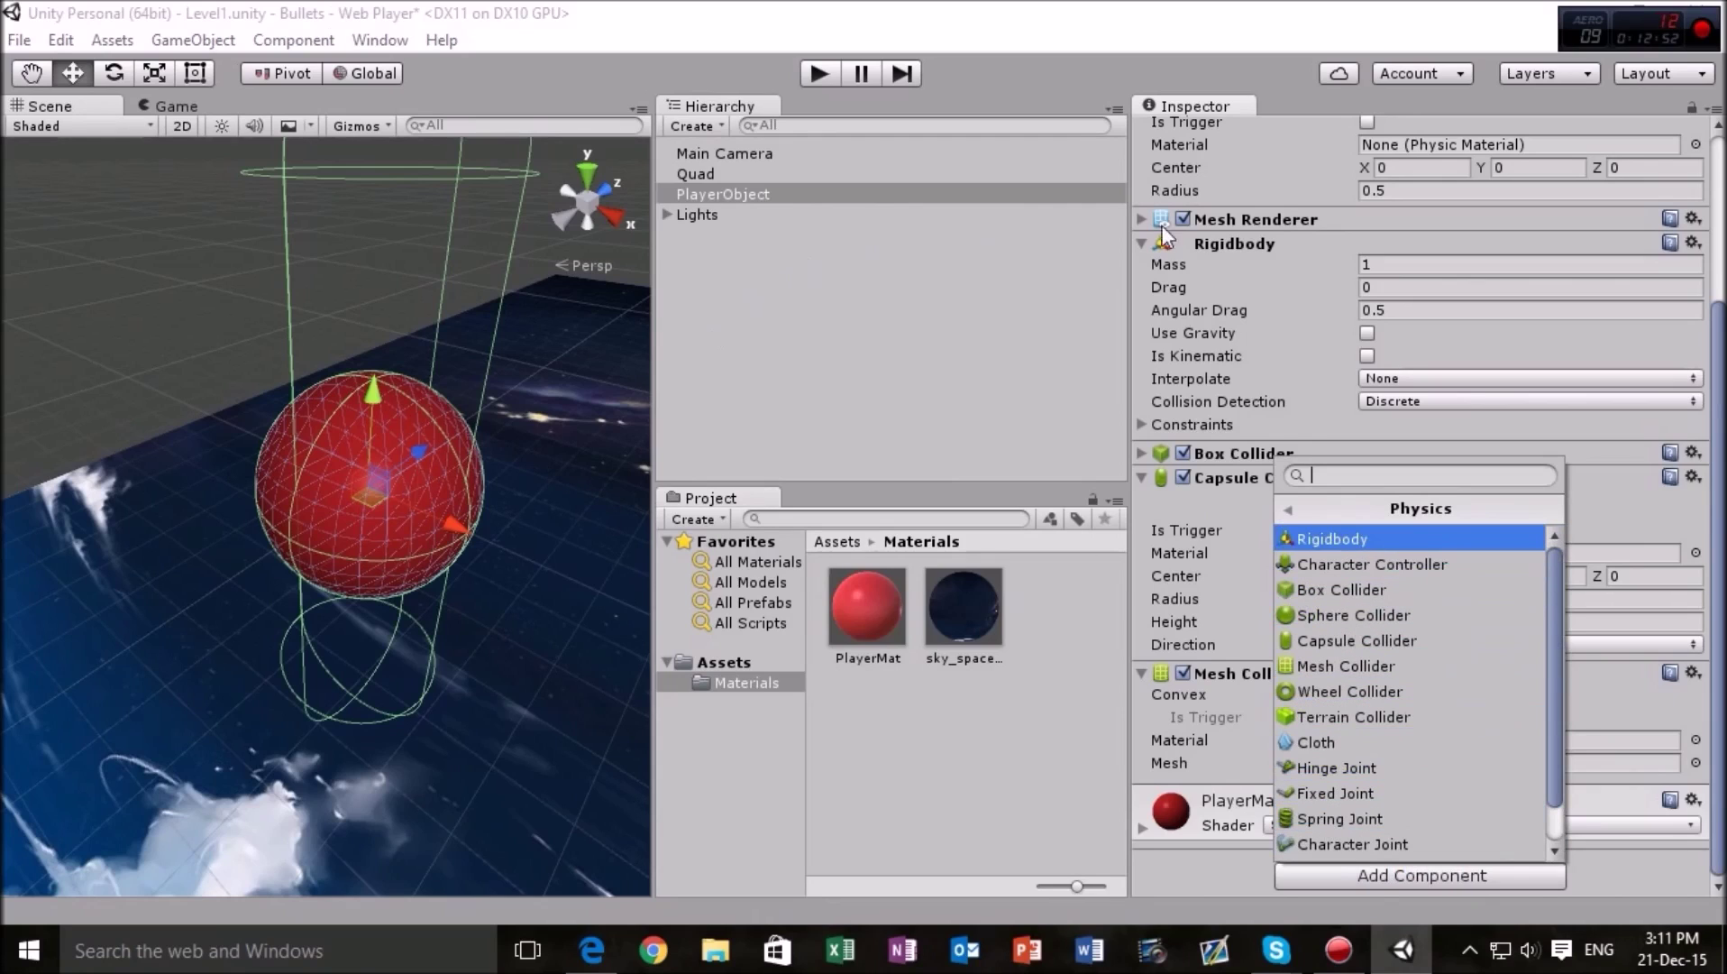
scroll(1404, 629, "down", 2)
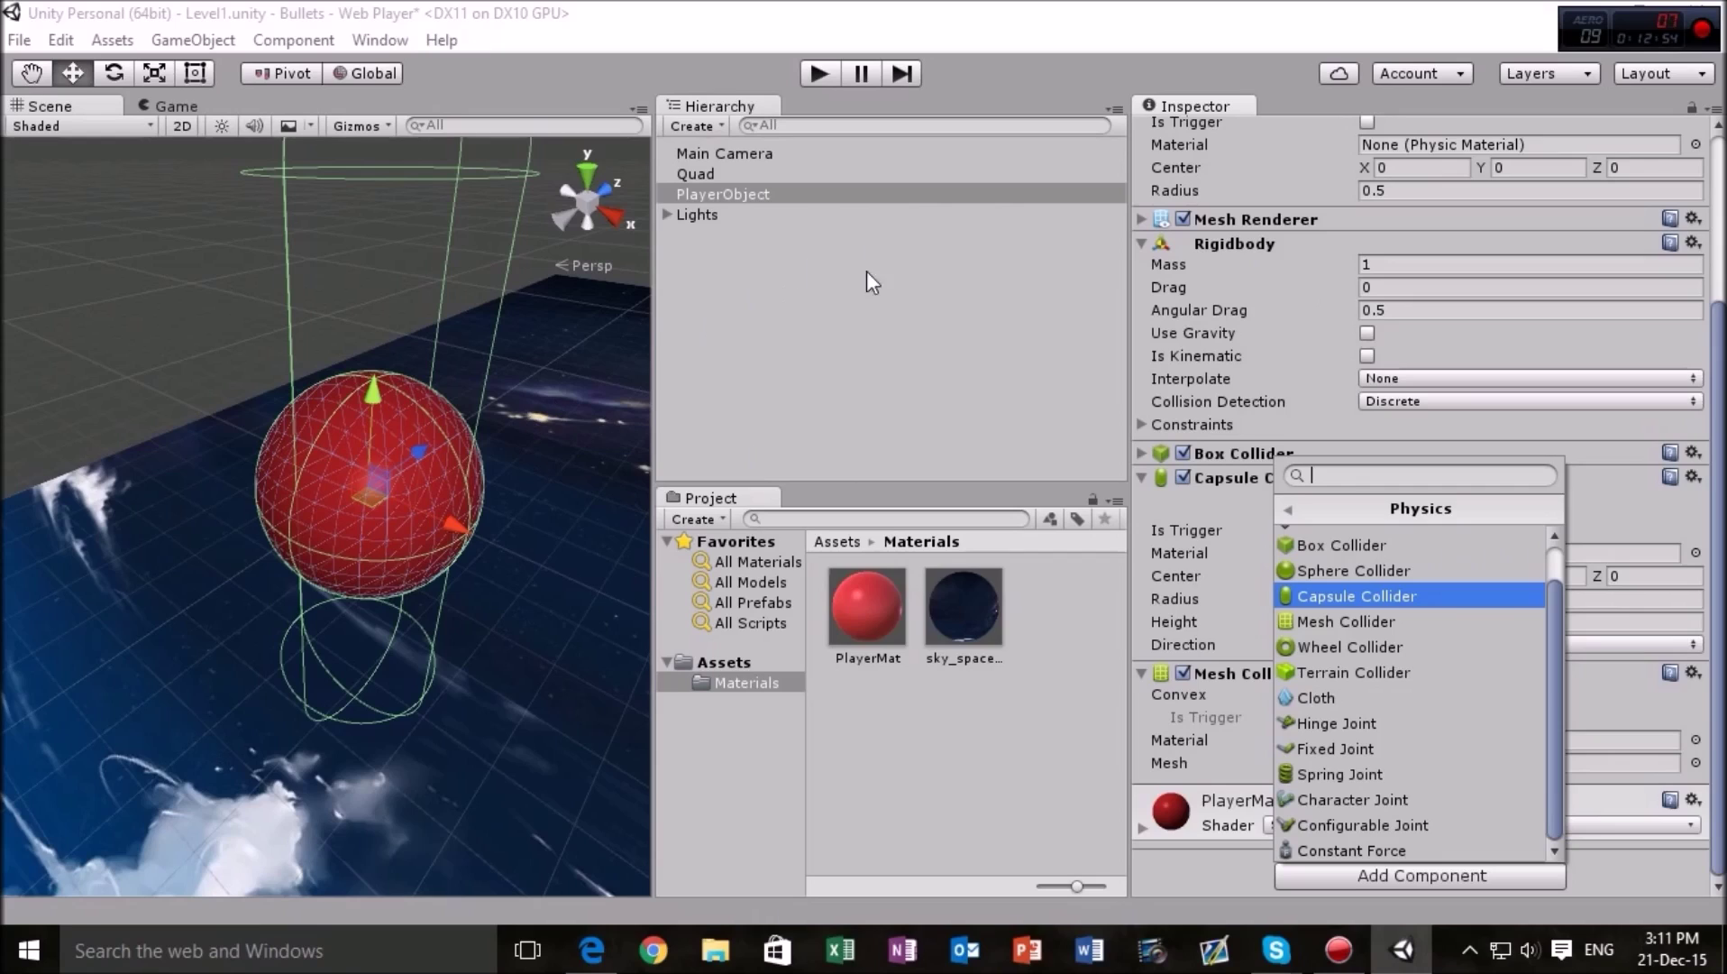
left_click(1194, 580)
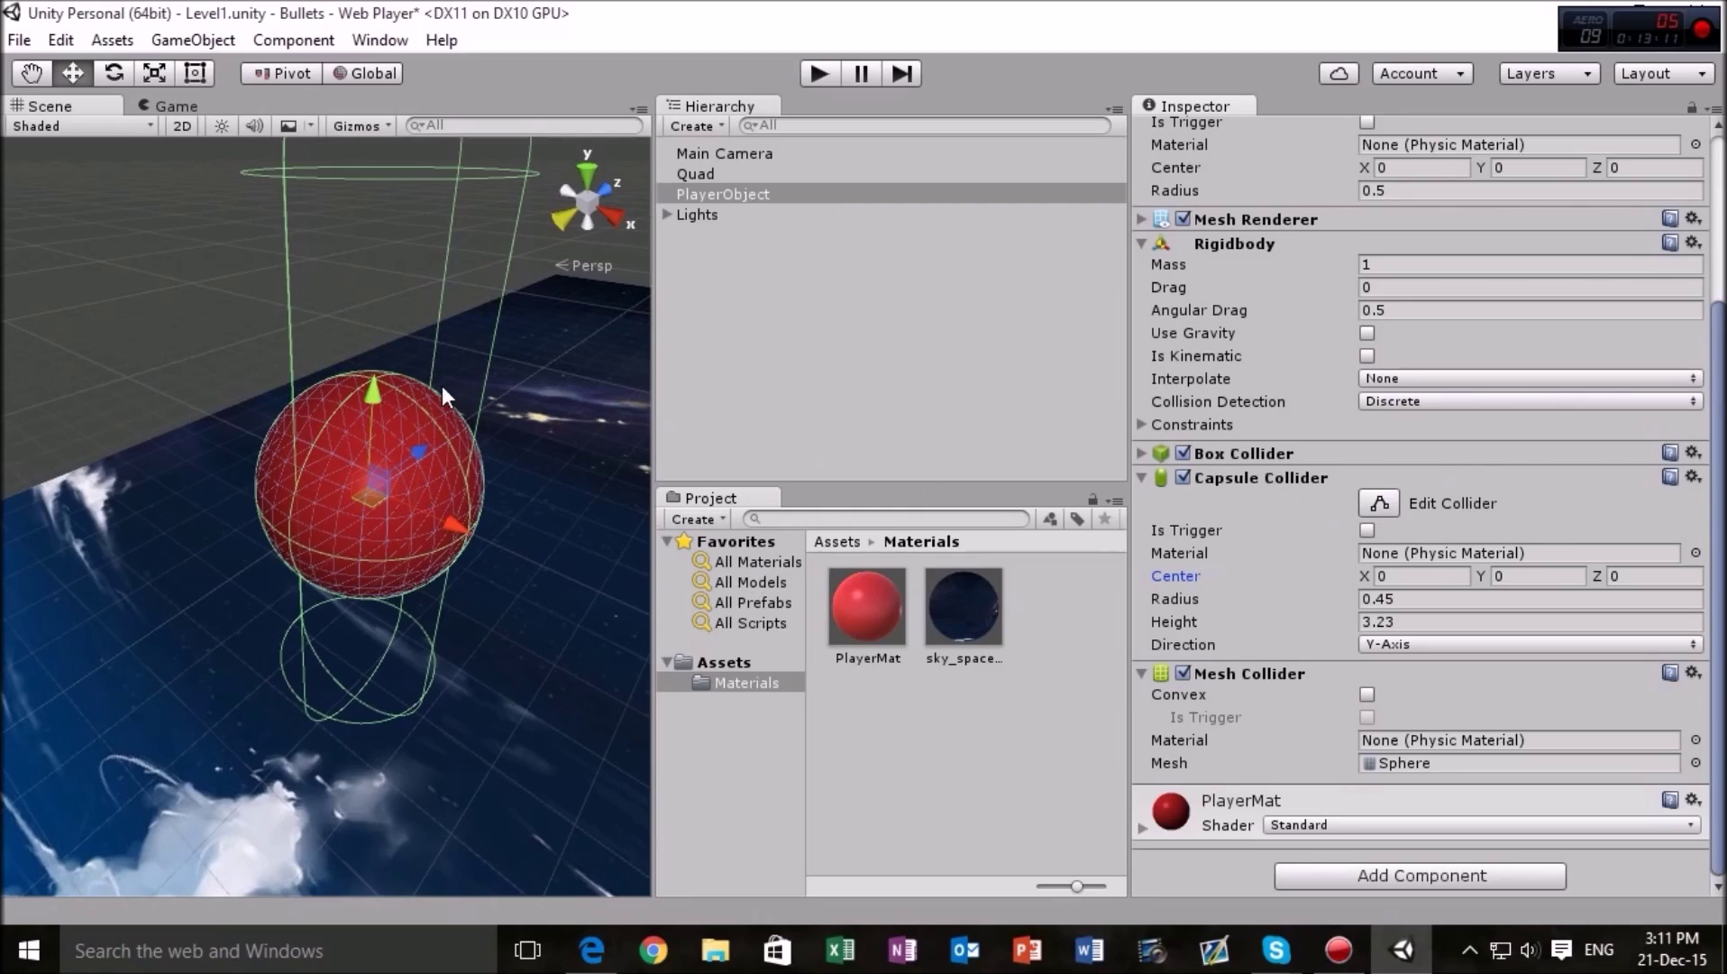
Remove the Capsule, Box and Mesh Collider components from PlayerObject, keeping its 0.5-radius Sphere Collider.
left_click(1695, 478)
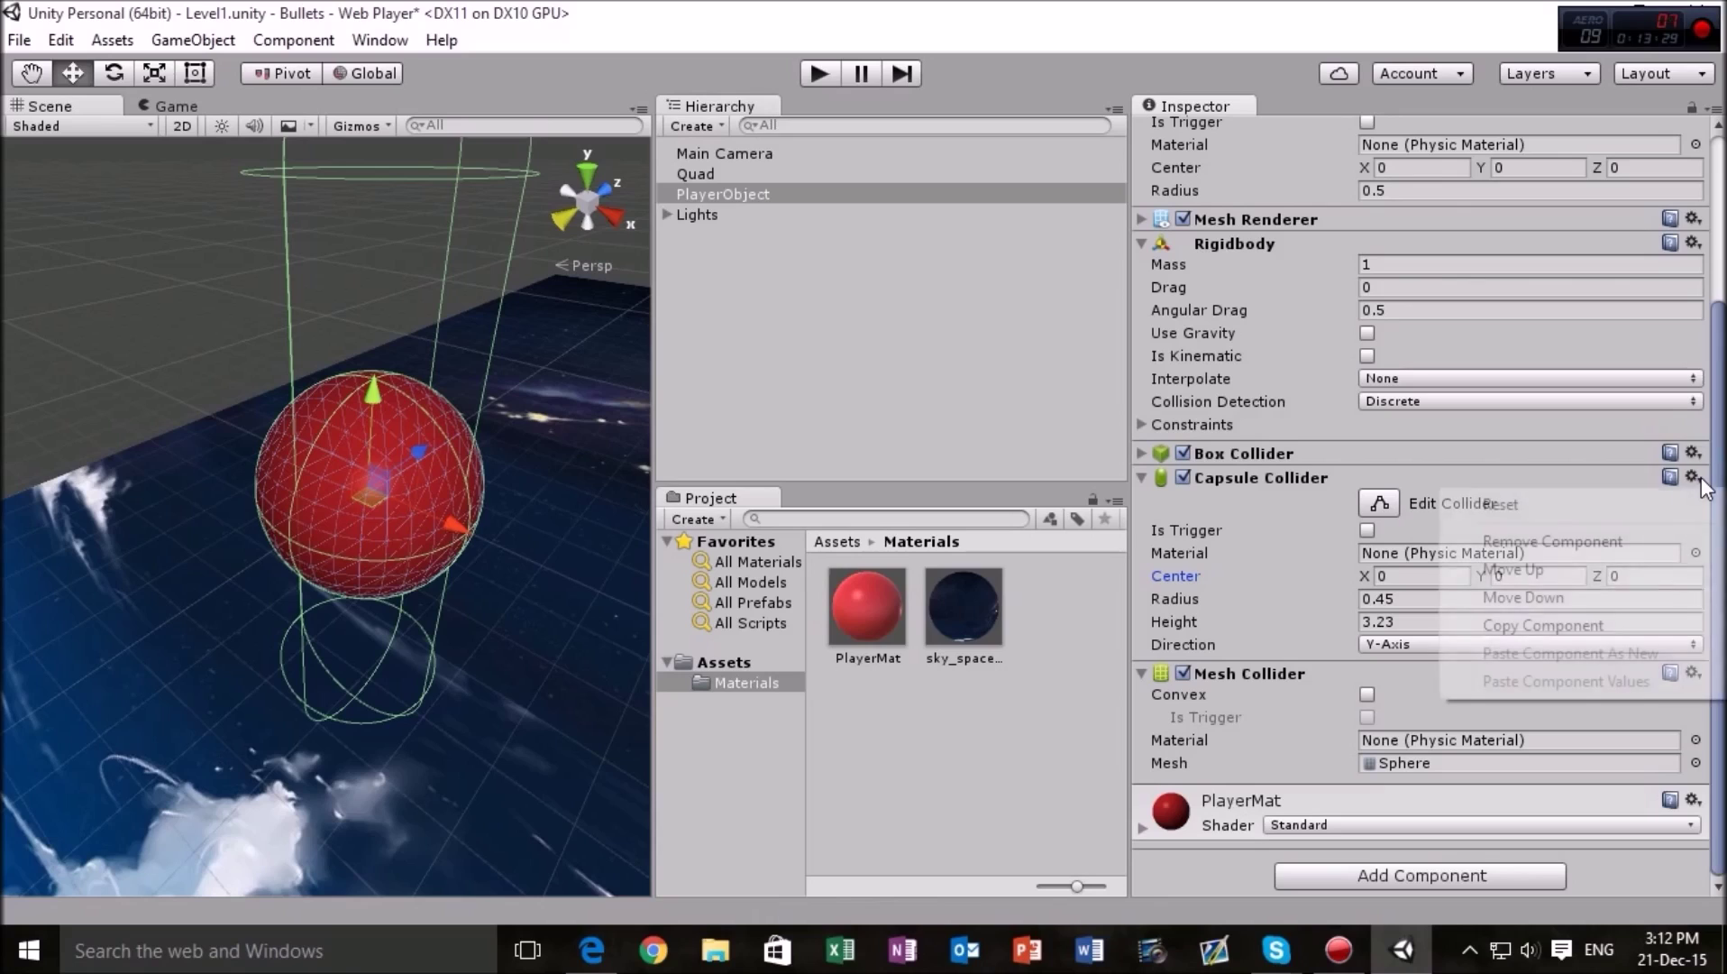
left_click(1536, 543)
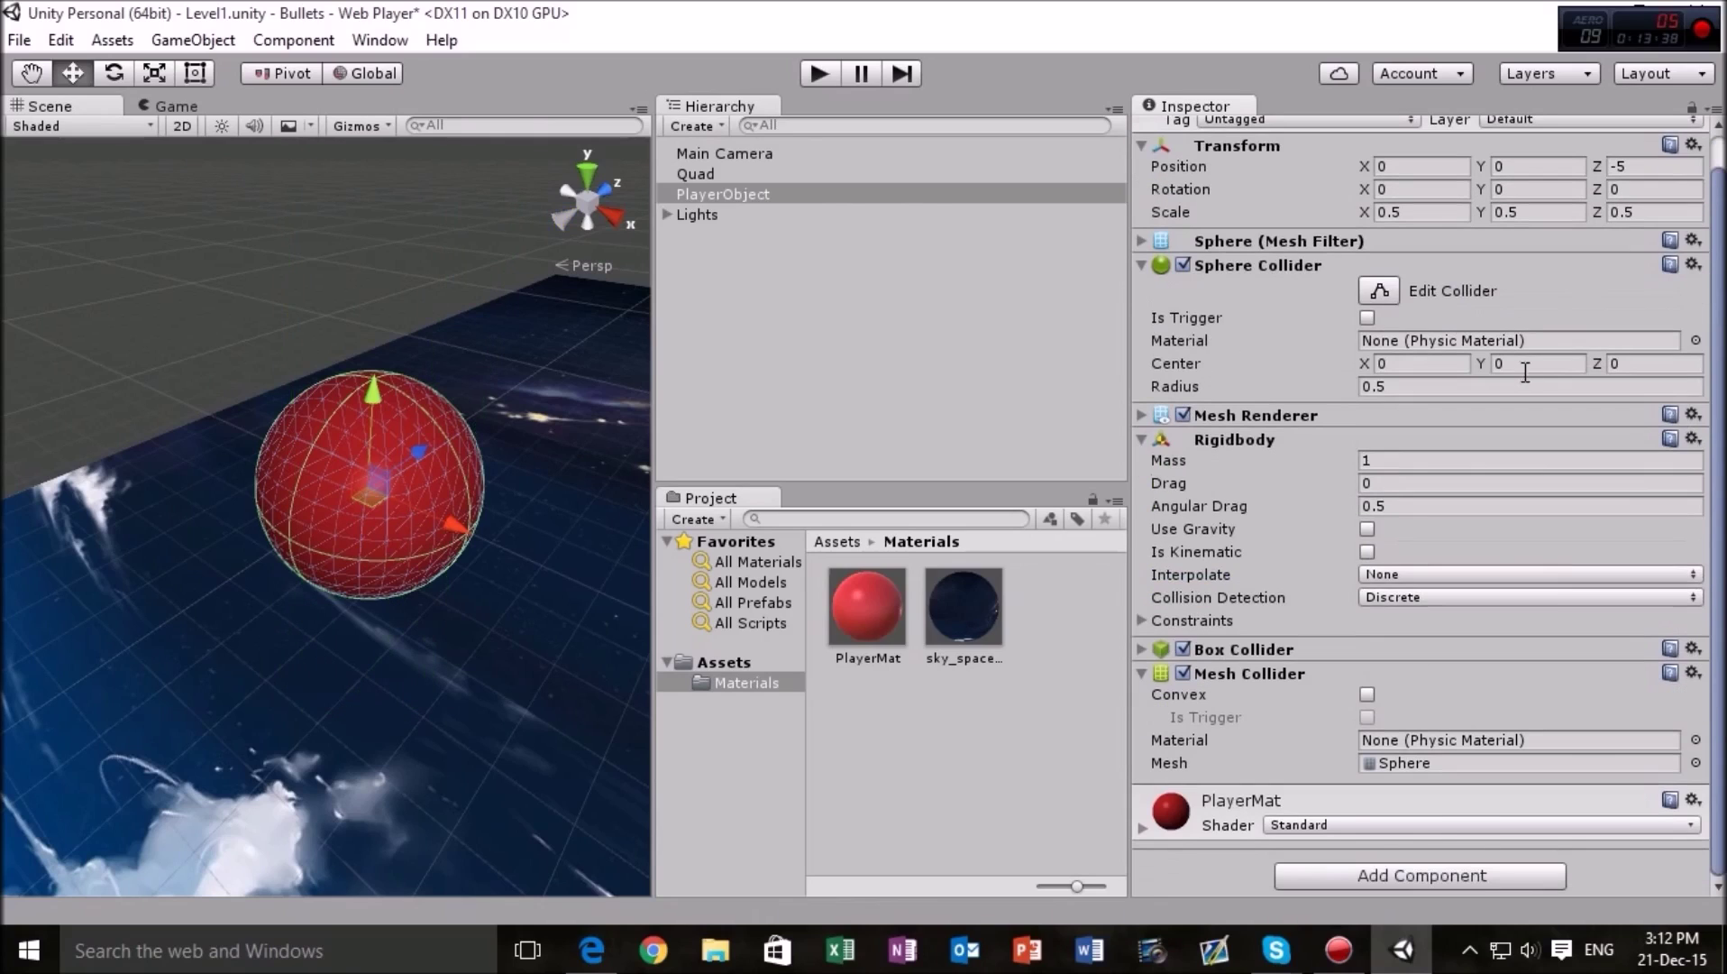
left_click(1693, 650)
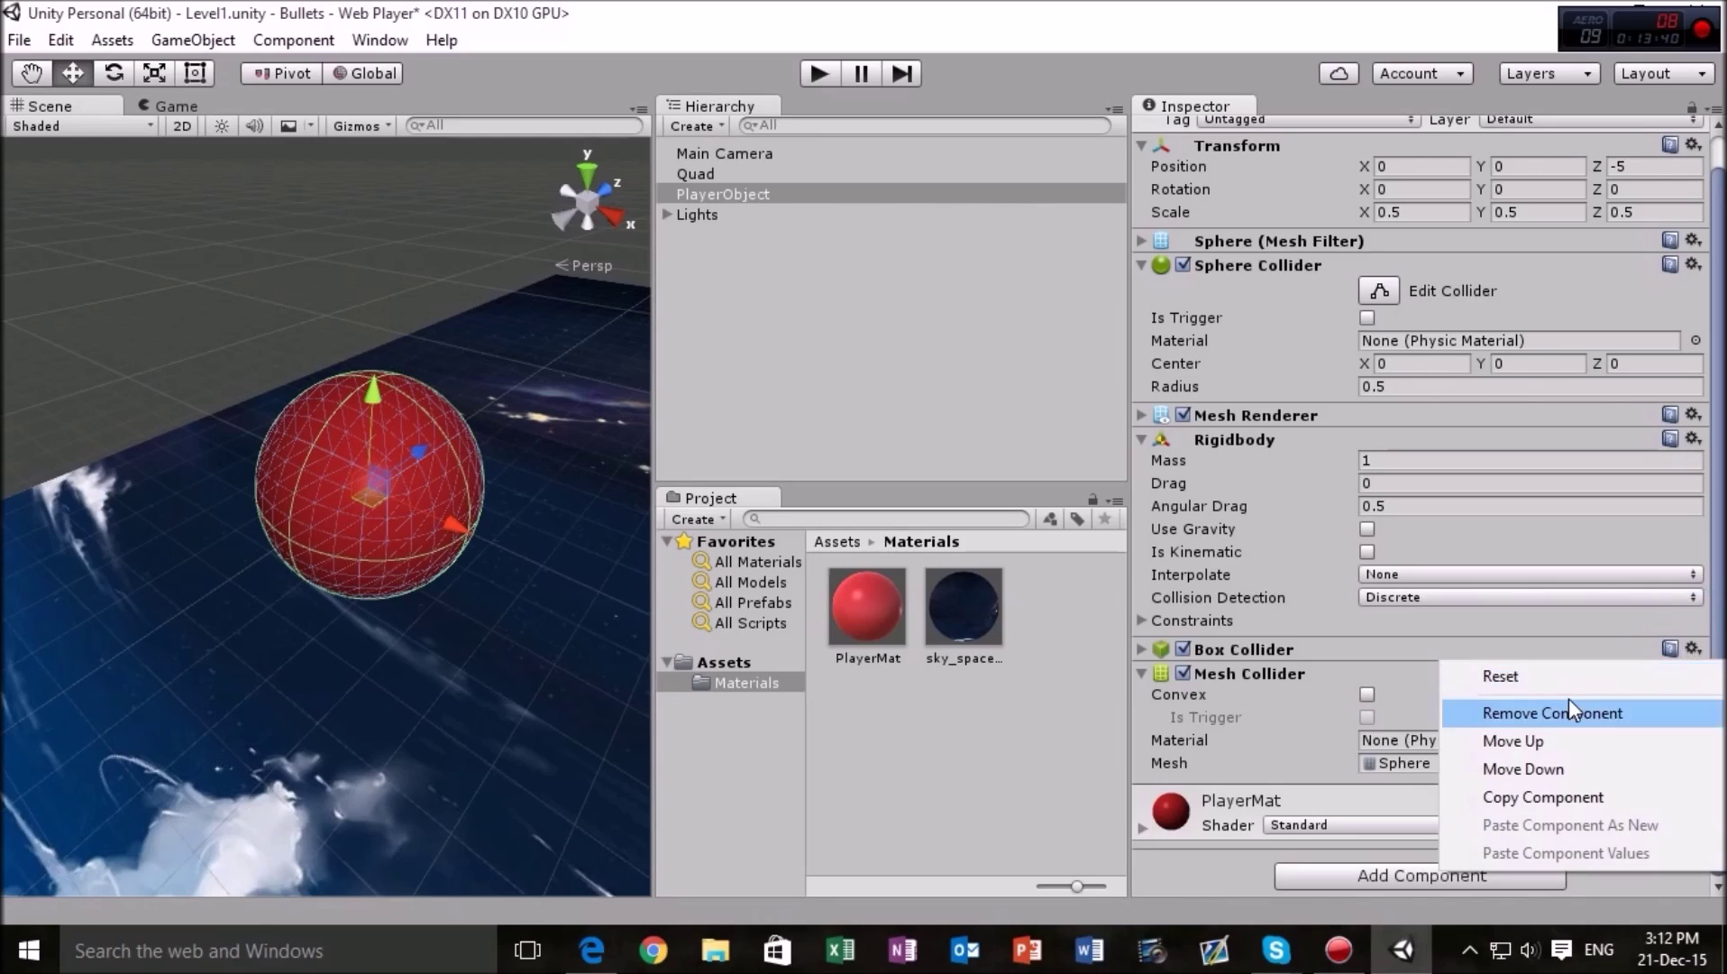
left_click(1569, 708)
left_click(1690, 672)
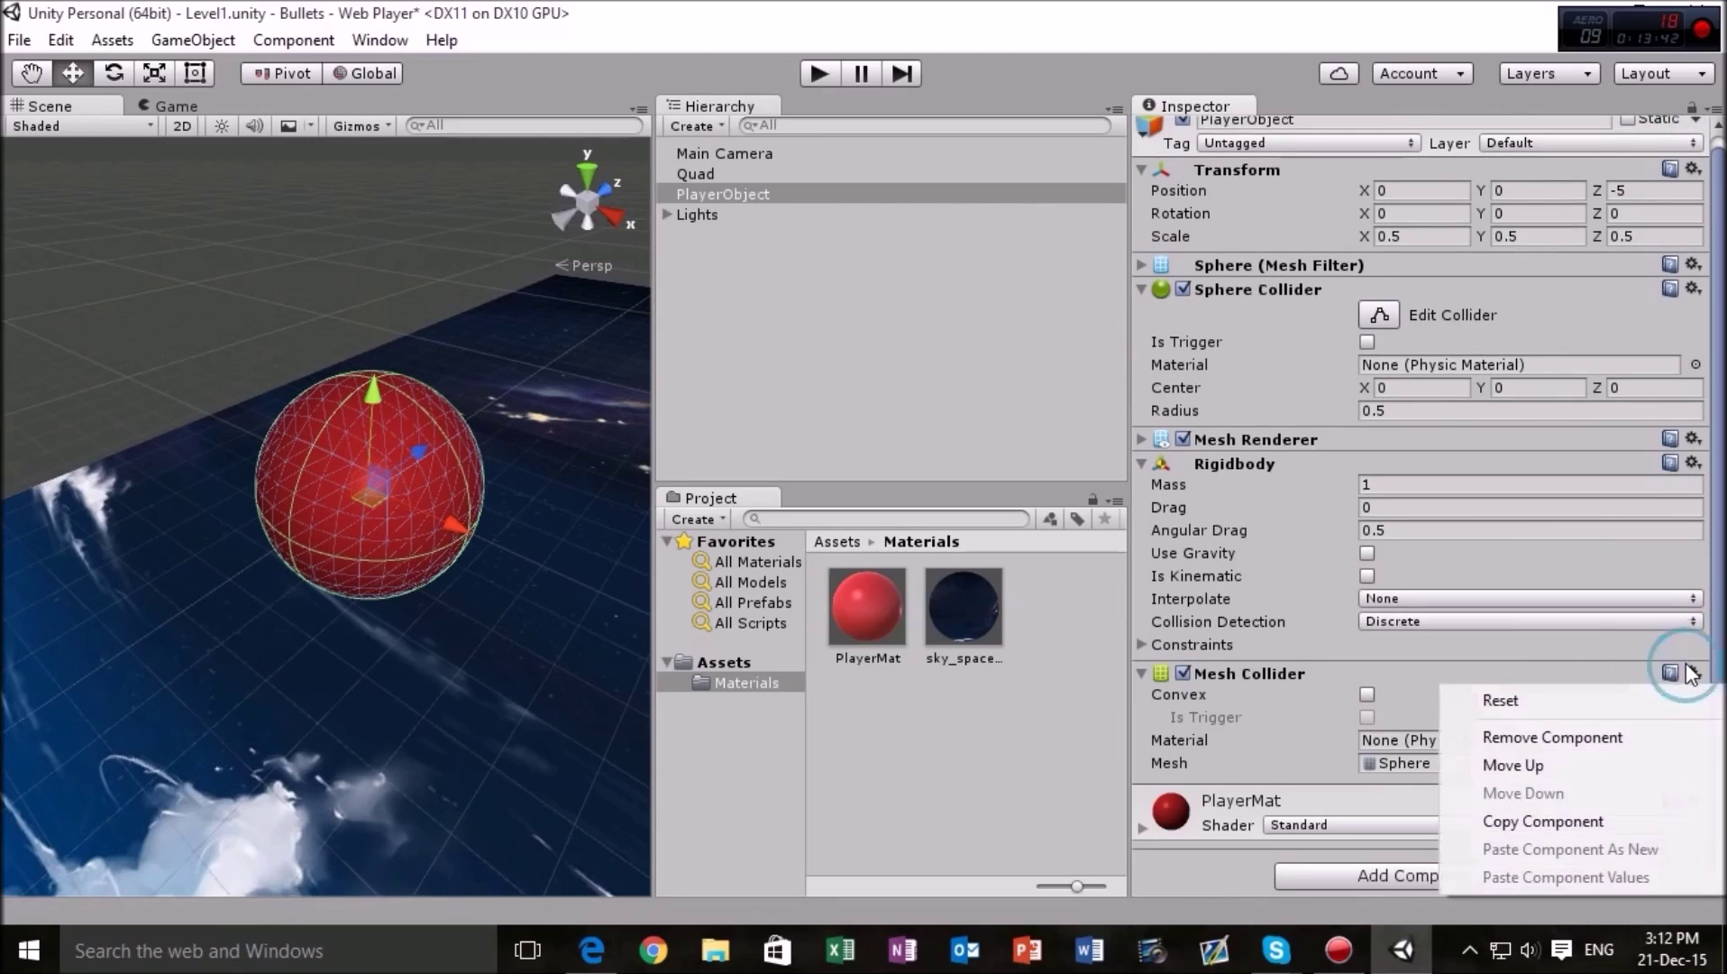
left_click(1597, 726)
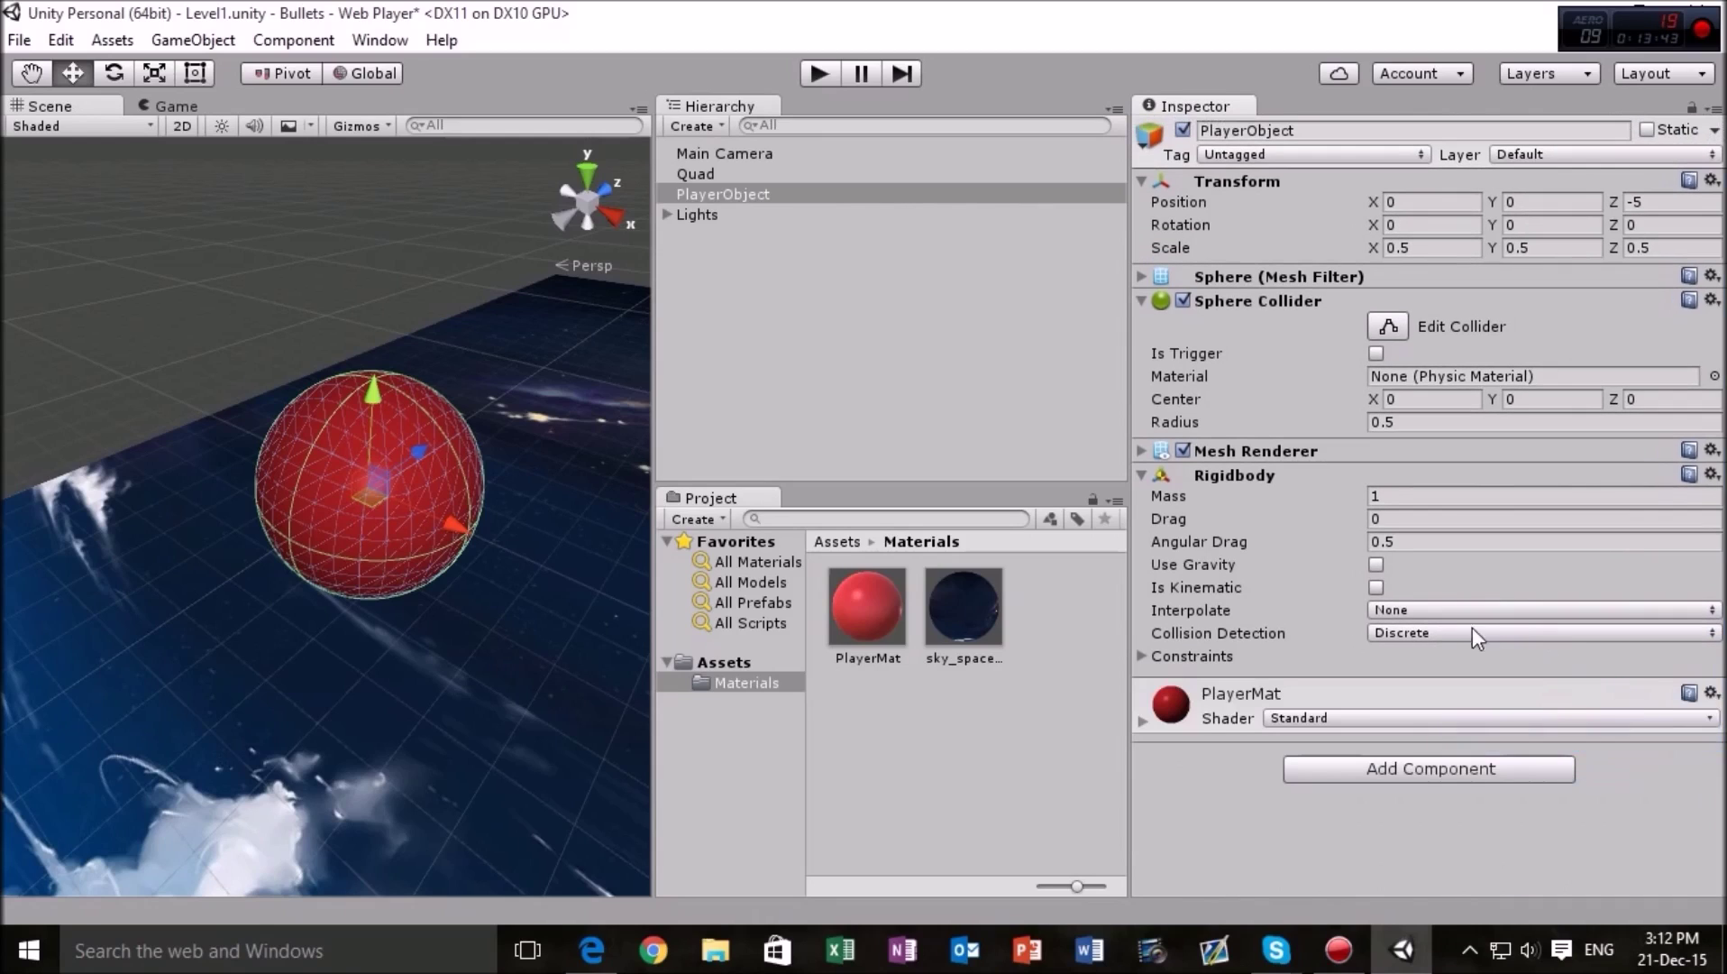